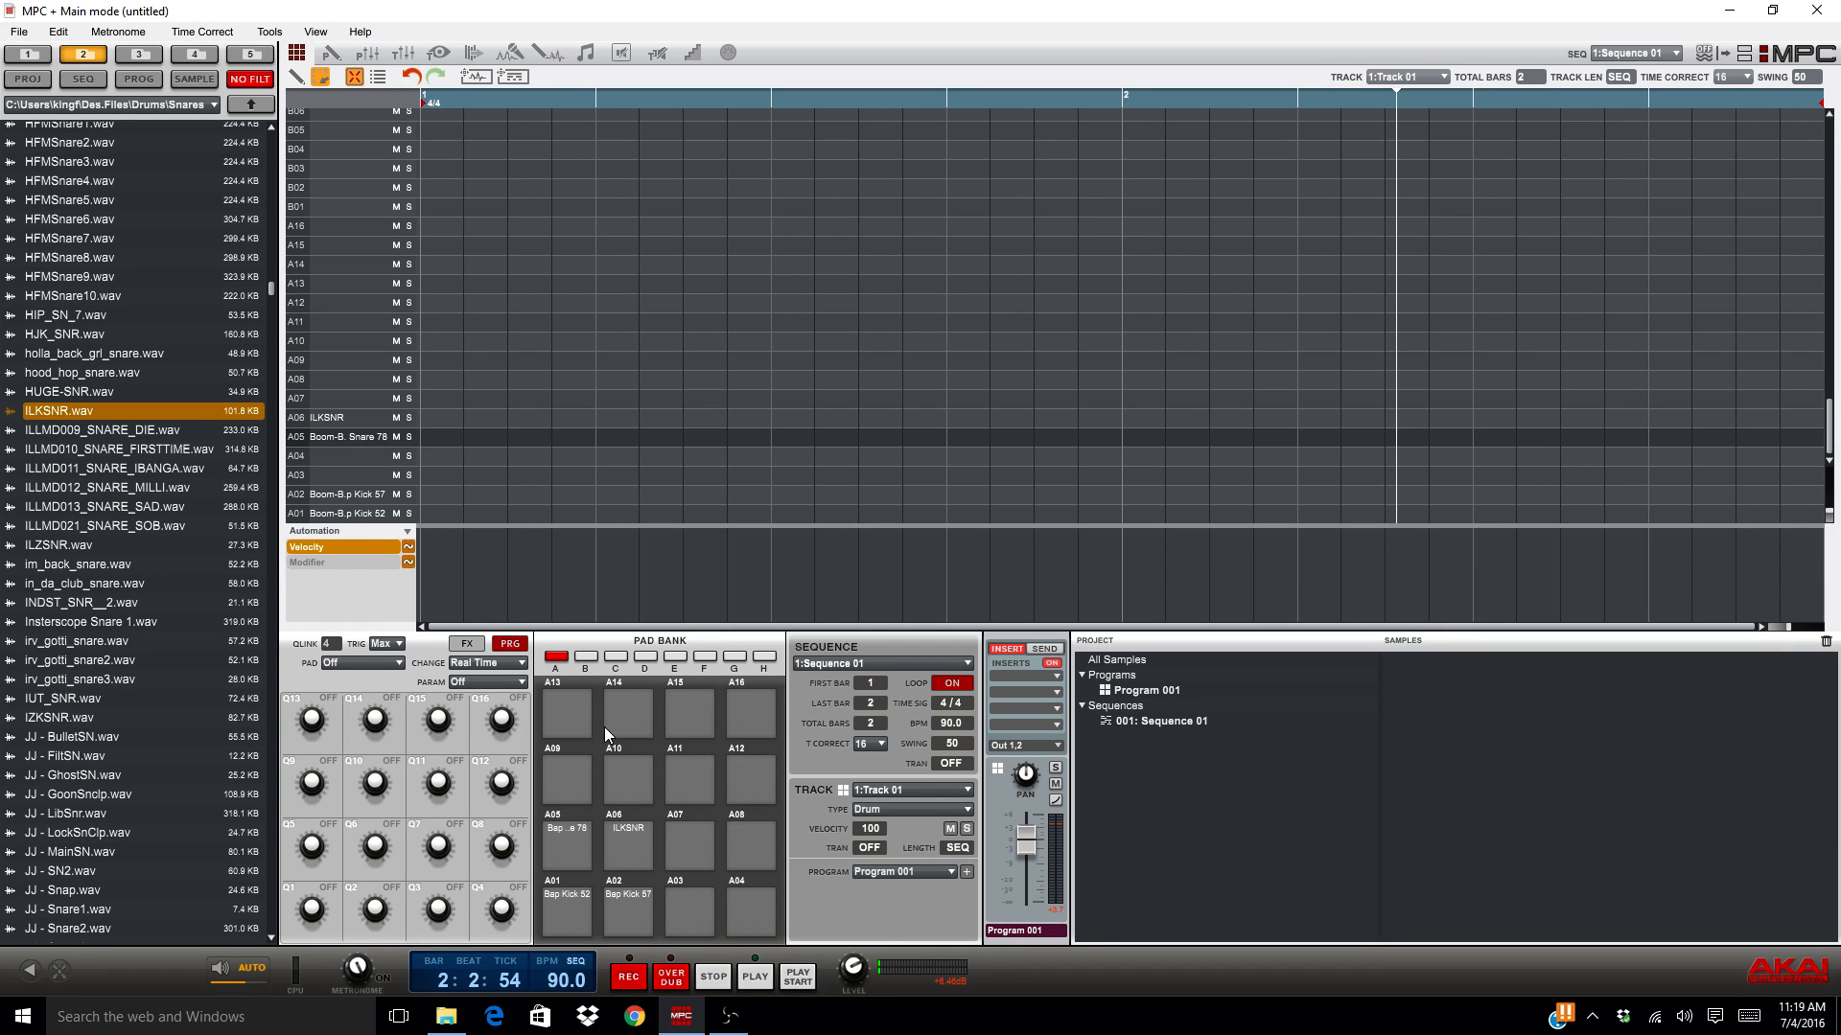
# Step: Open the drum hats folder and audition the 07_Hats and araabMUZIK hi-hat samples
pyautogui.click(137, 54)
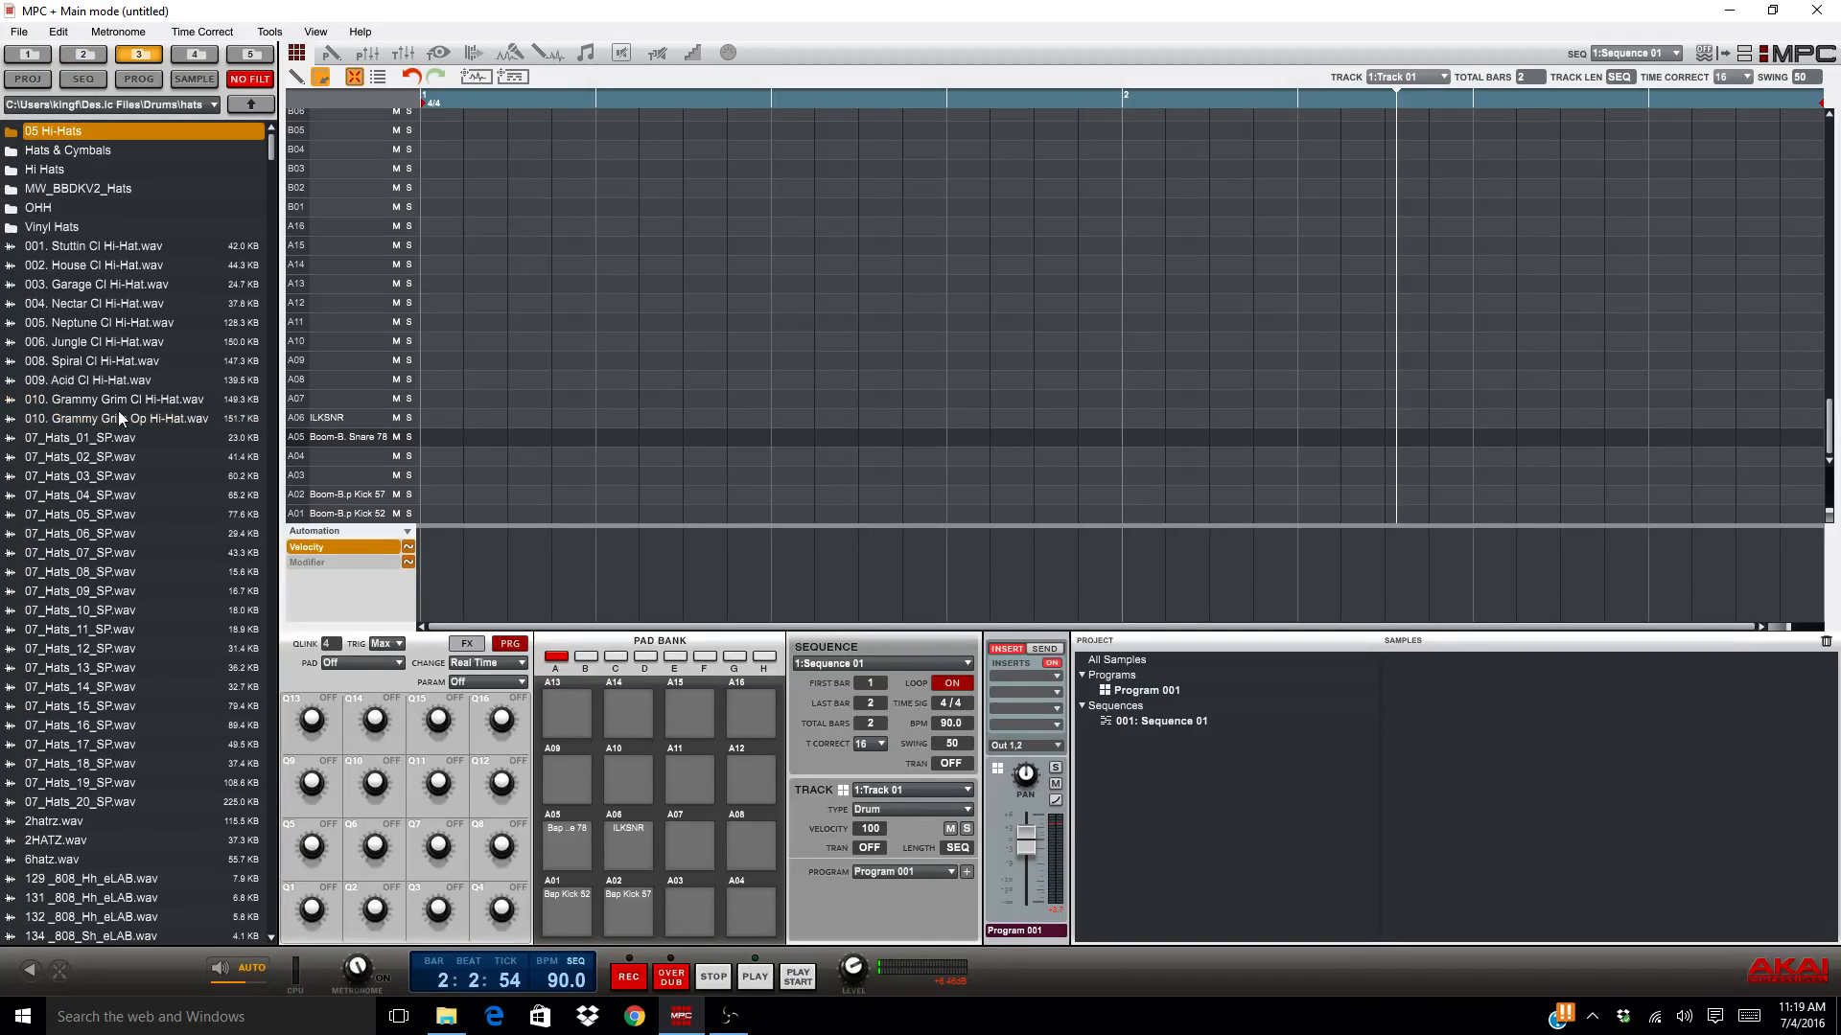
pyautogui.click(126, 598)
pyautogui.click(113, 636)
pyautogui.click(111, 666)
pyautogui.click(96, 729)
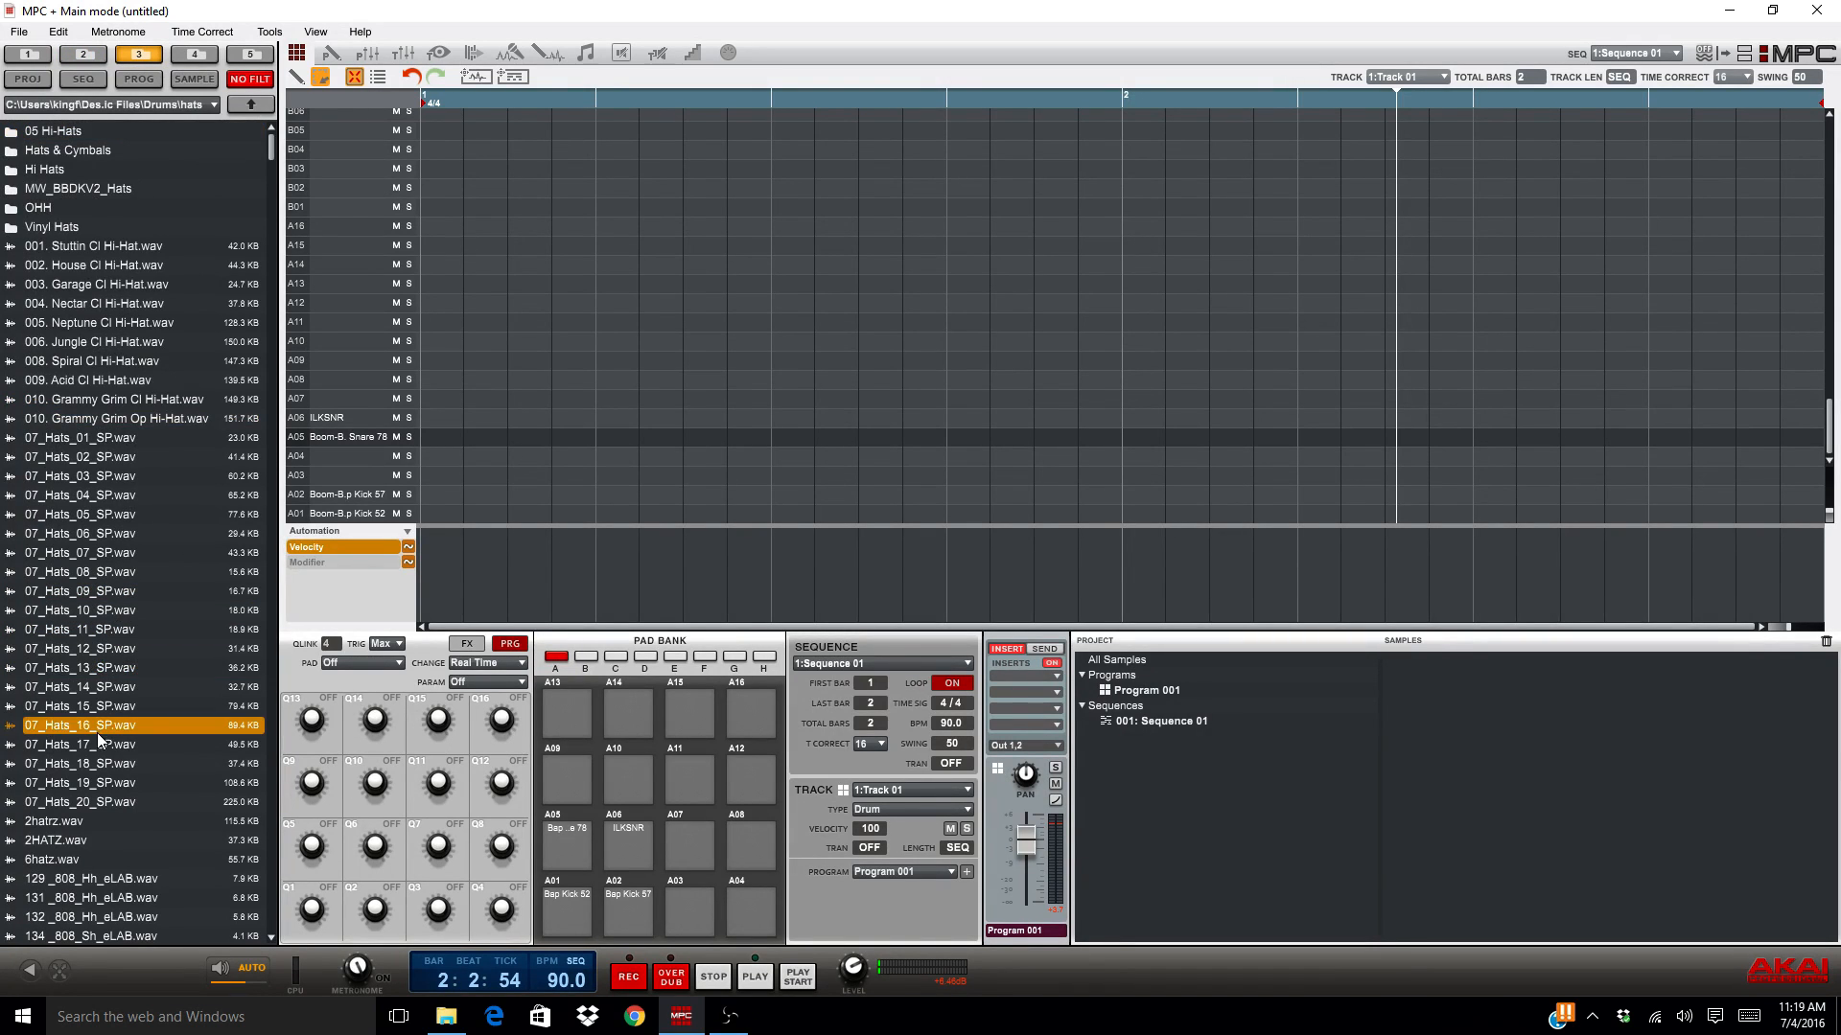
pyautogui.scroll(-8, 96, 729)
pyautogui.click(91, 569)
pyautogui.click(106, 684)
pyautogui.click(107, 722)
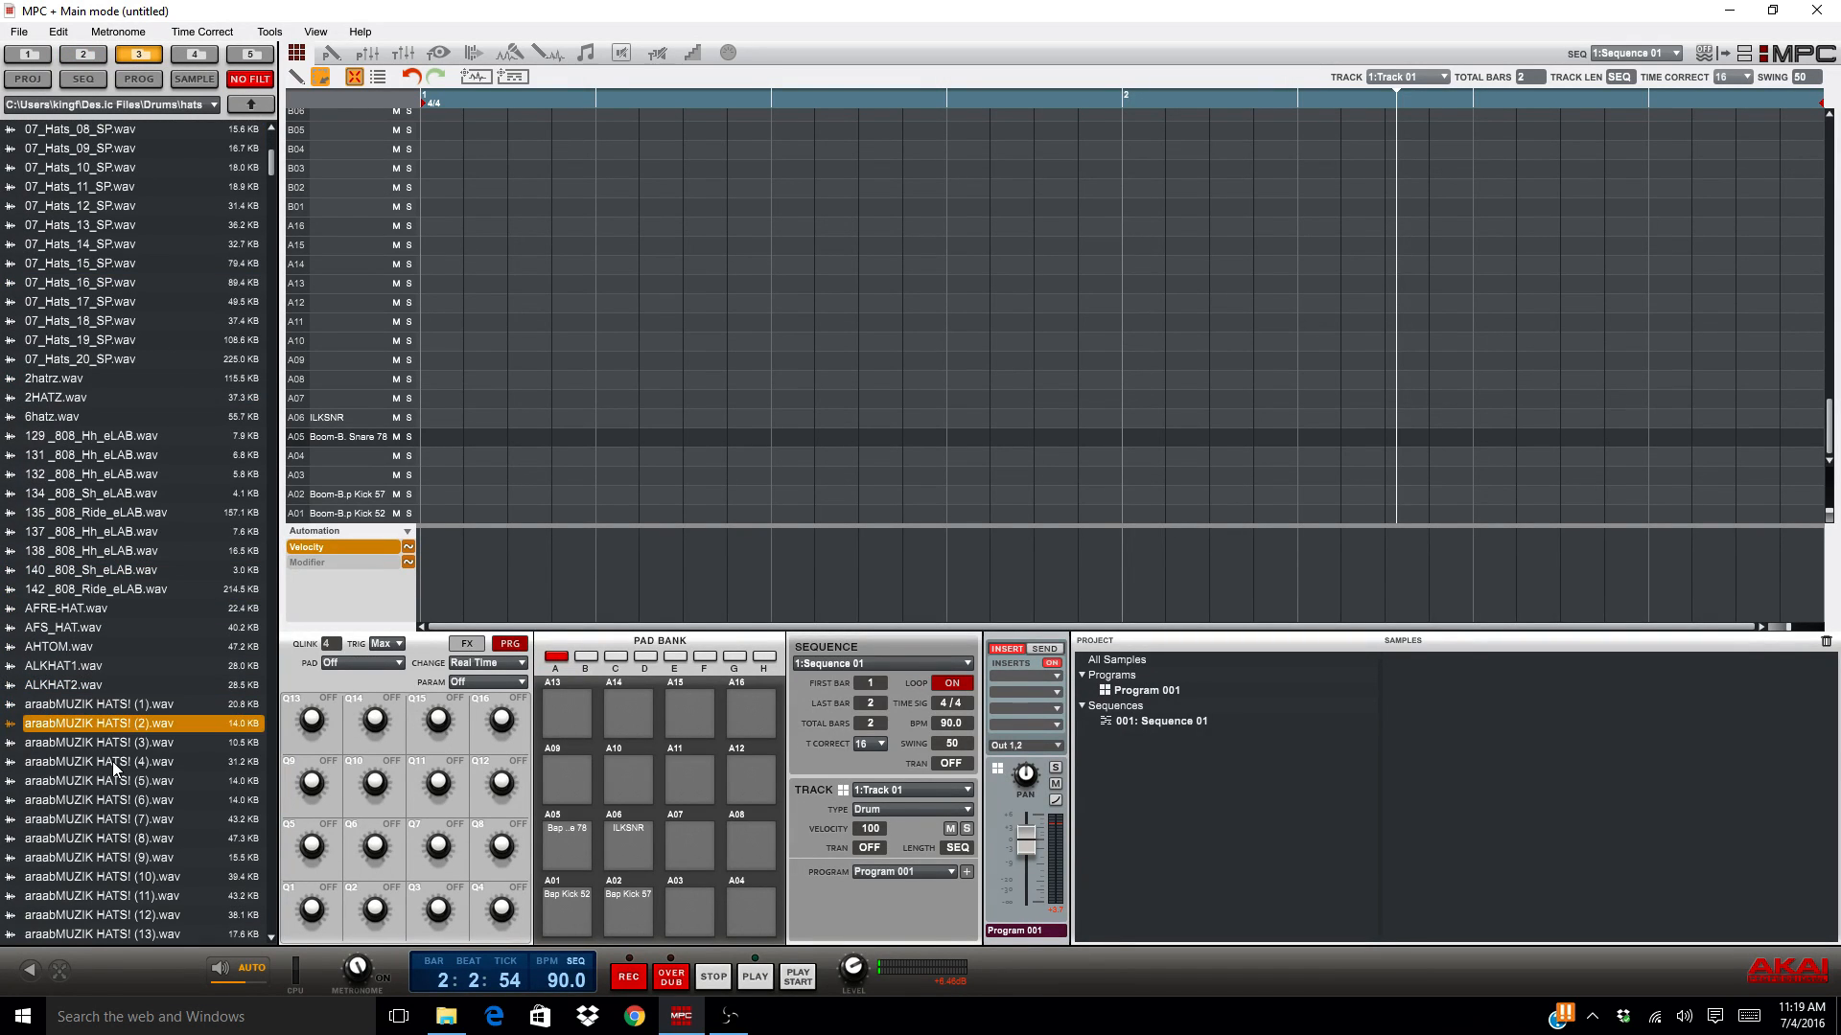
pyautogui.click(113, 761)
# Step: Audition the Boom-Bap closed hats and assign Boom-Bap Hat CL 52.wav to pad A13
pyautogui.scroll(-20, 117, 777)
pyautogui.click(88, 317)
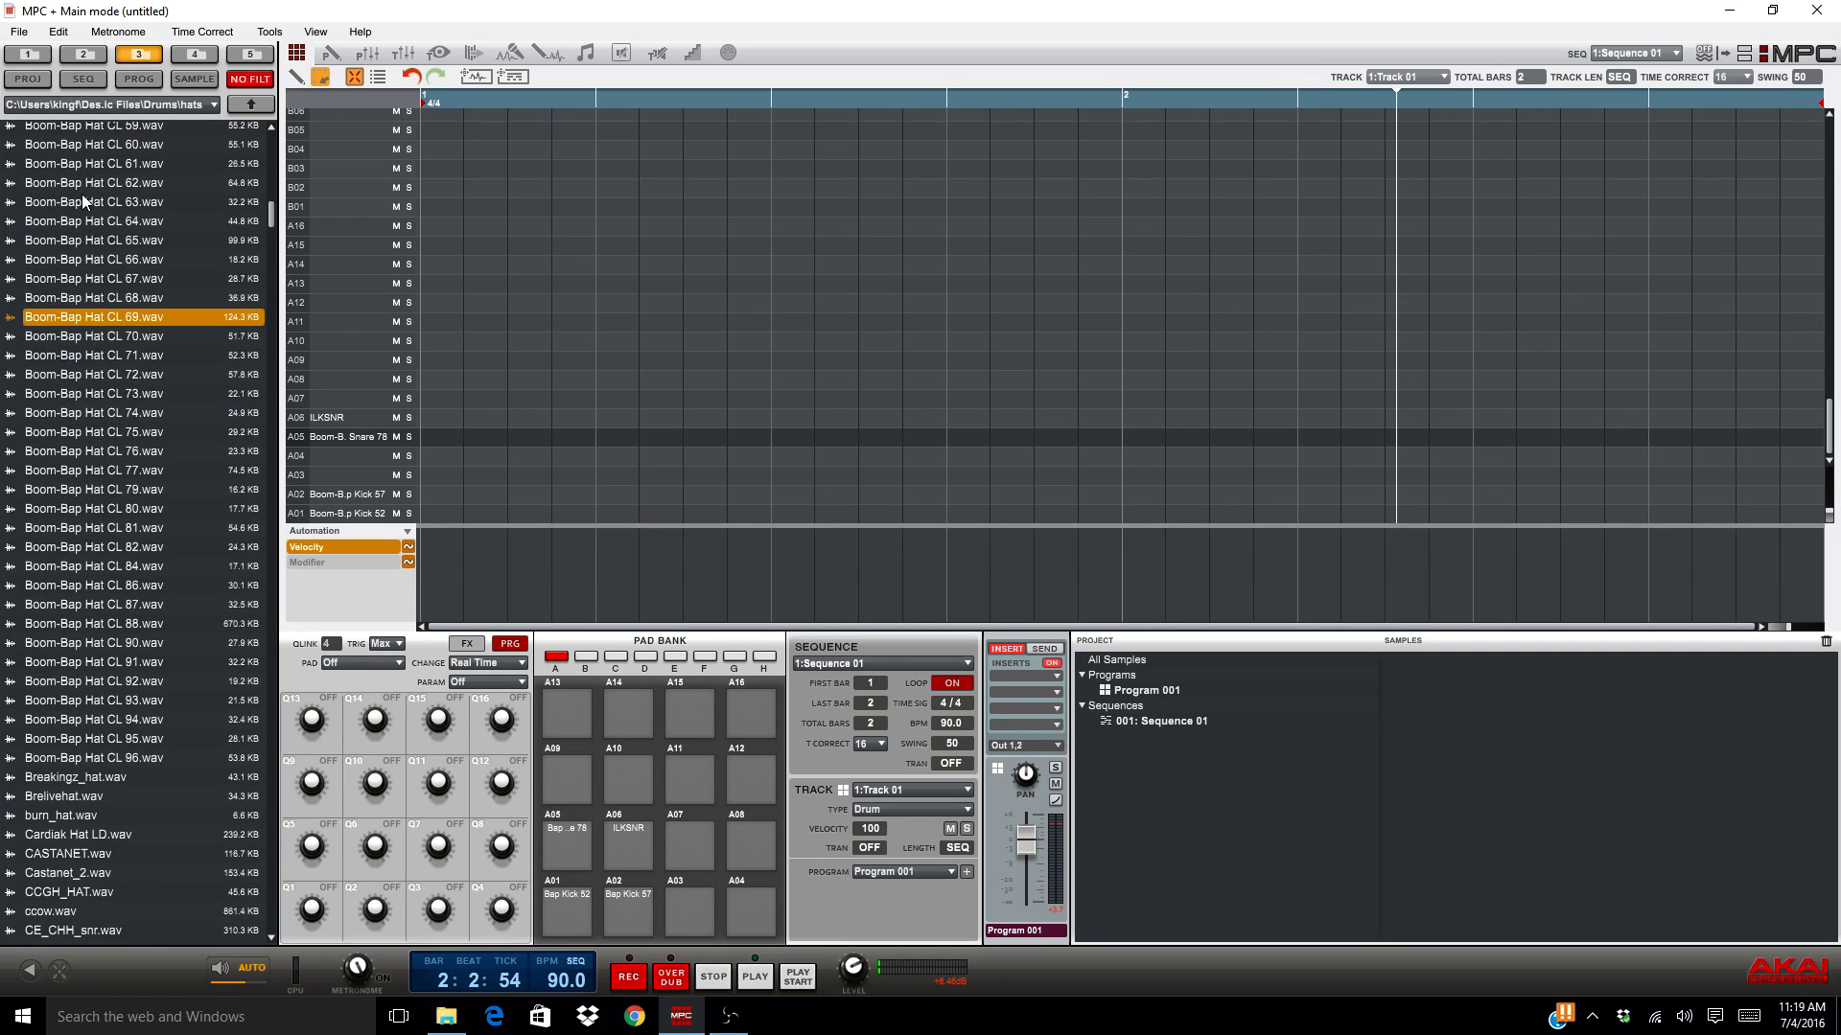
pyautogui.click(86, 182)
pyautogui.click(88, 164)
pyautogui.scroll(4, 100, 153)
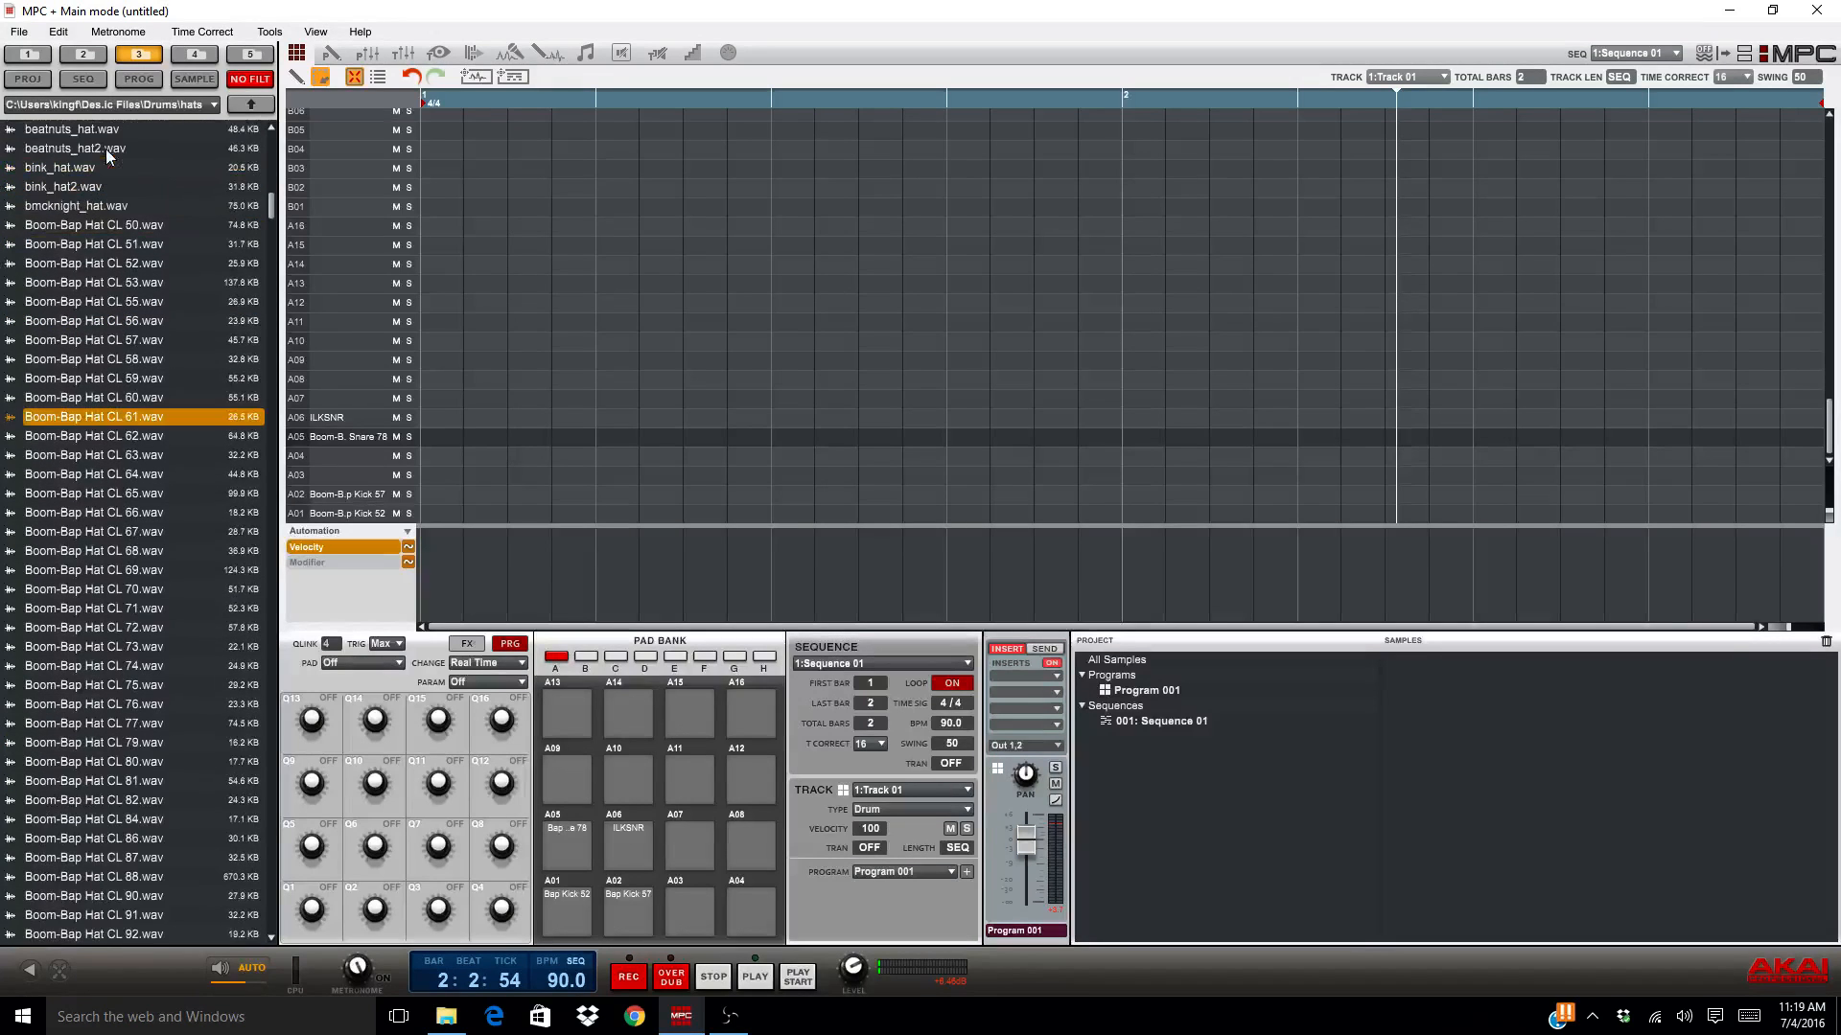
pyautogui.click(111, 264)
pyautogui.moveTo(111, 264); pyautogui.dragTo(566, 723)
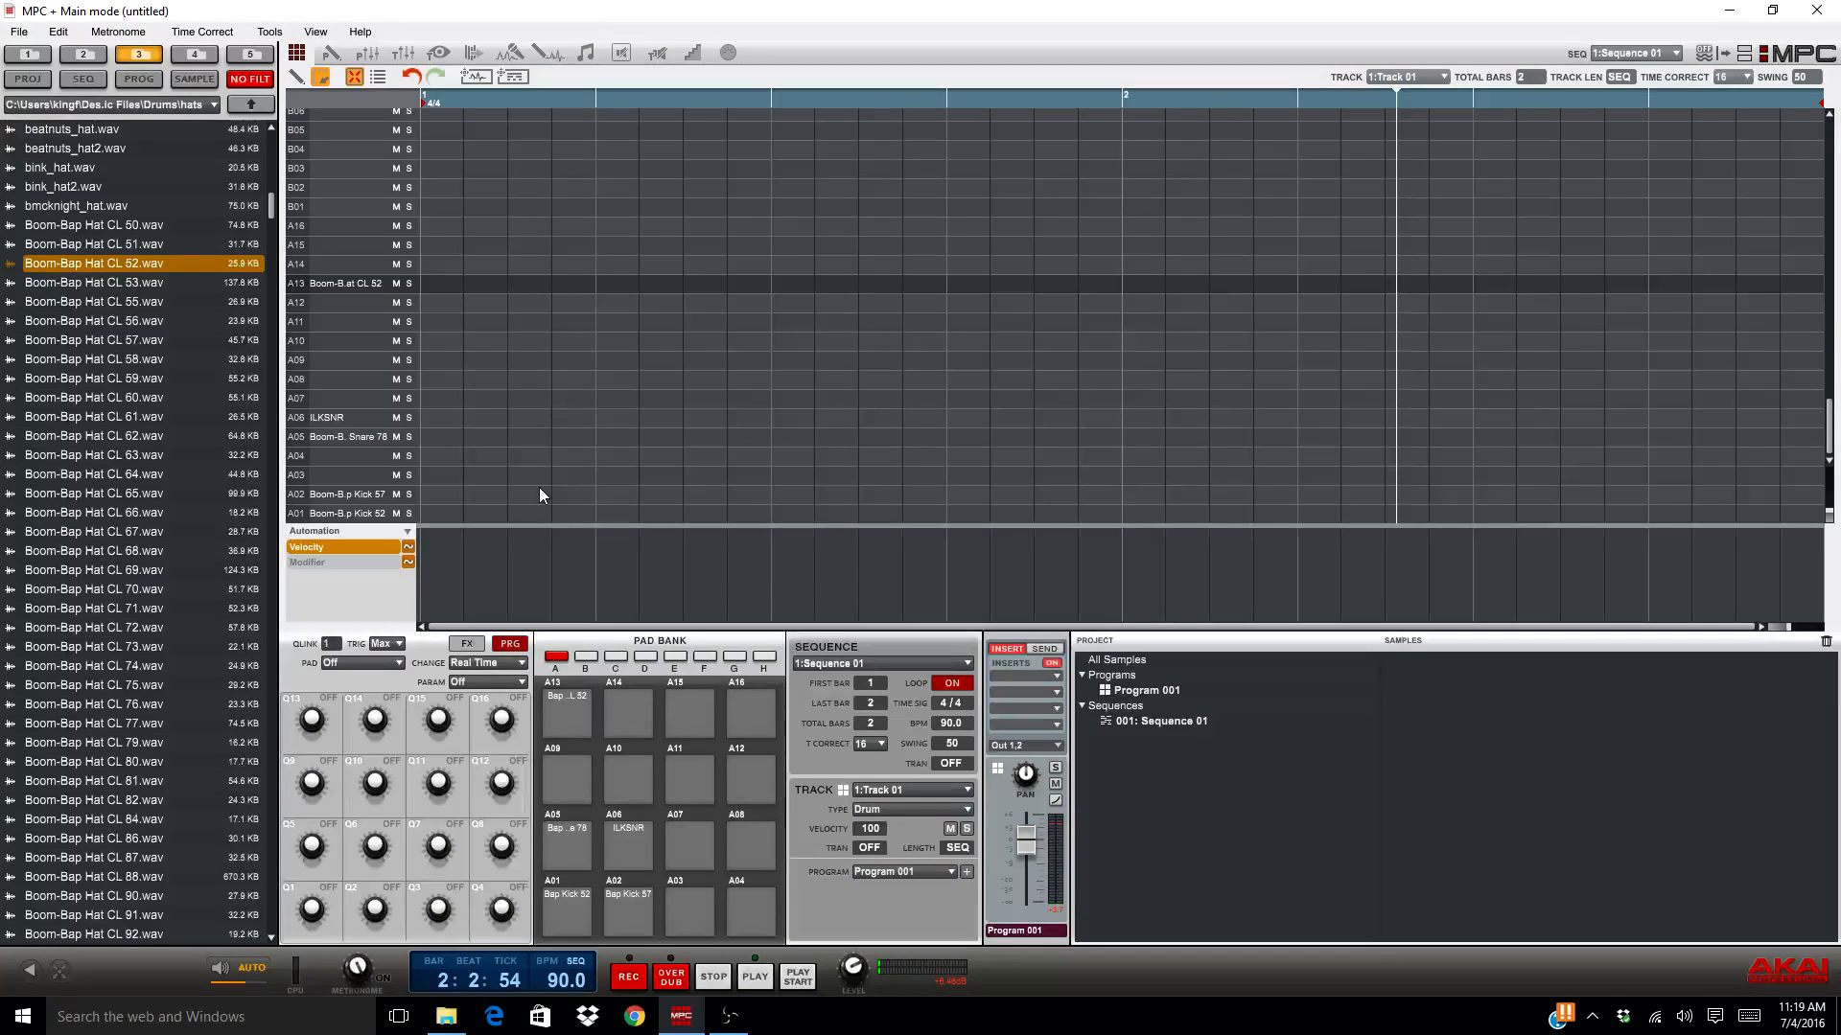
# Step: Review the 16 Levels settings for pad A13, and overdub hi-hats on every beat with both snares on beats 2 and 4
pyautogui.press('F10')
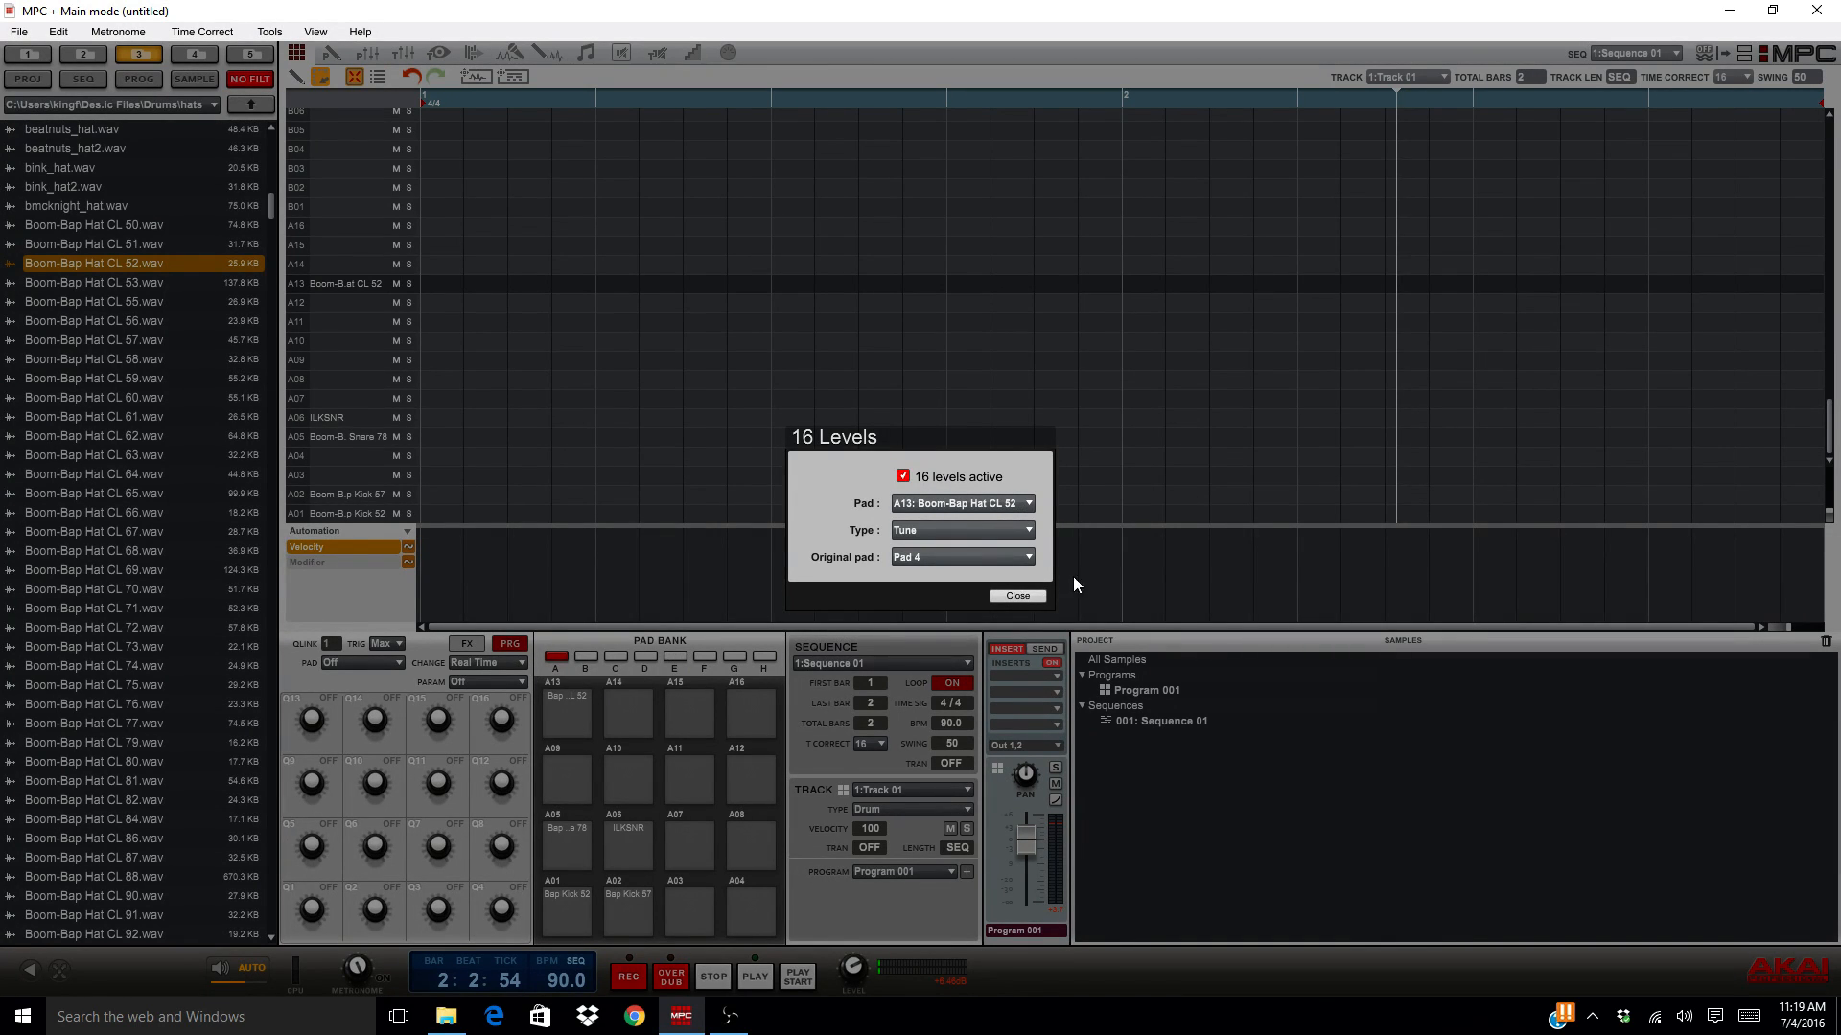
pyautogui.click(1014, 596)
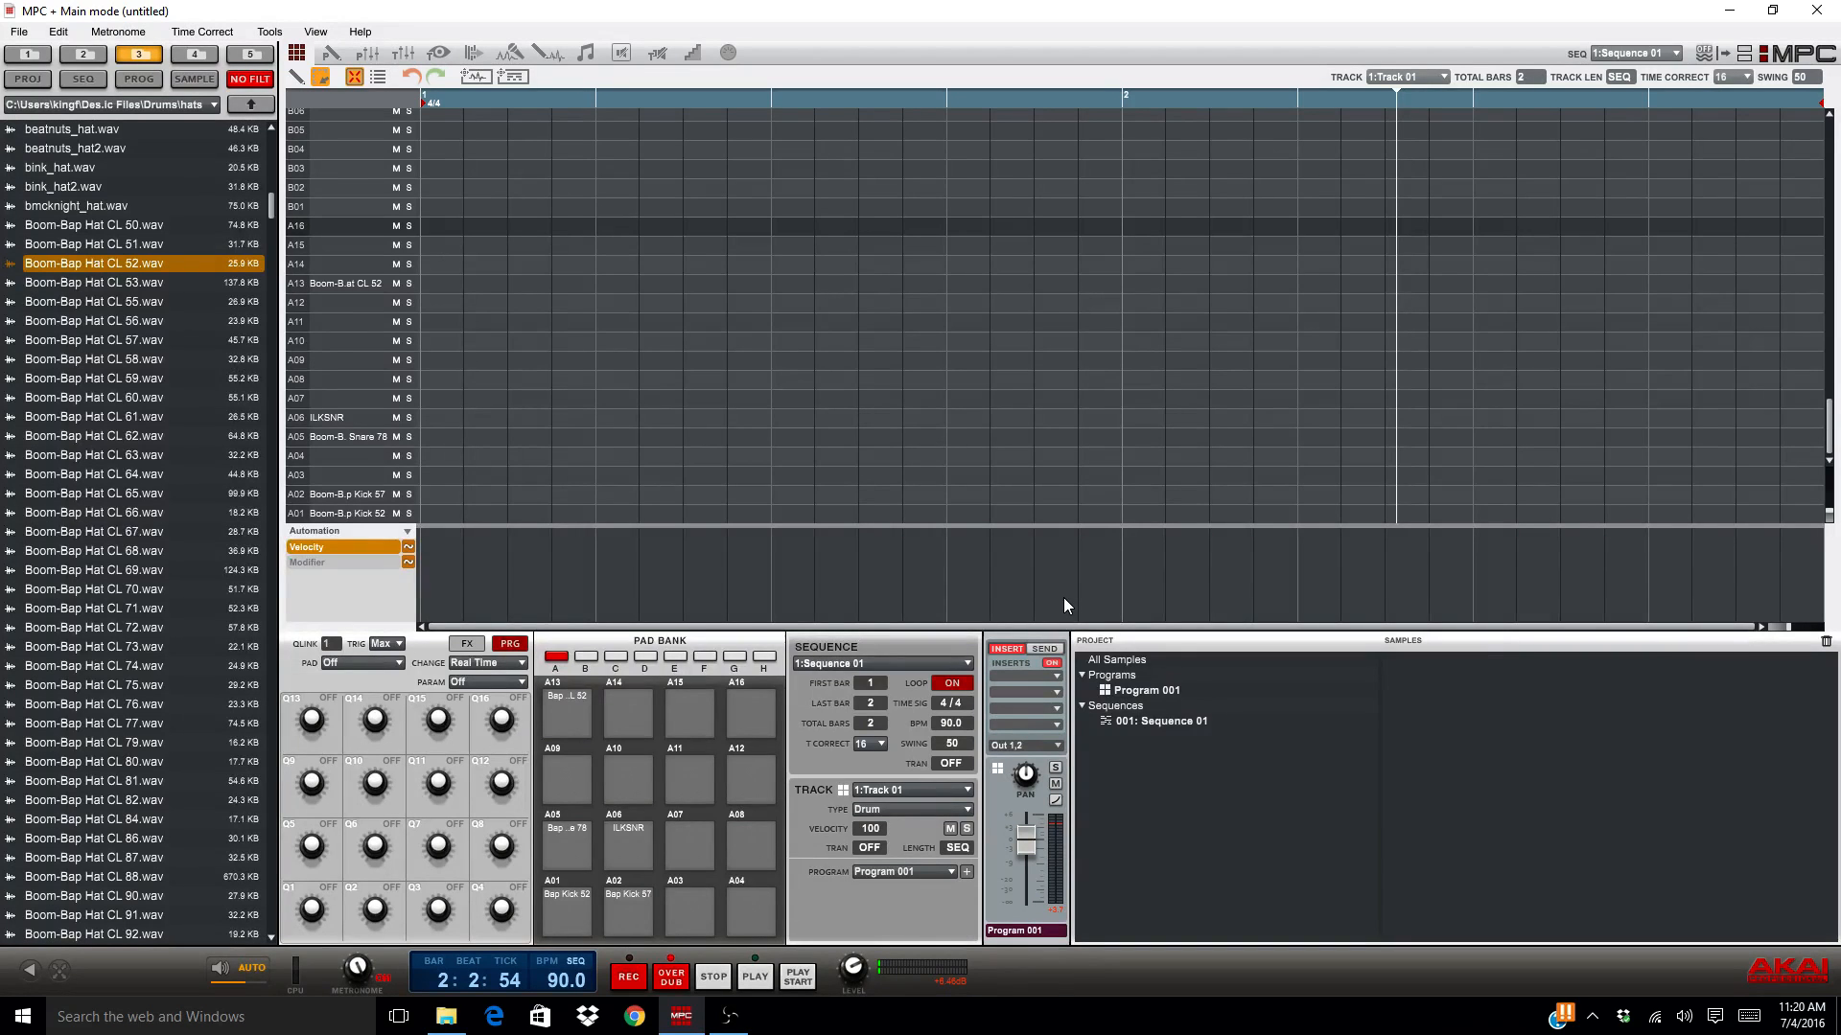
pyautogui.press('space')
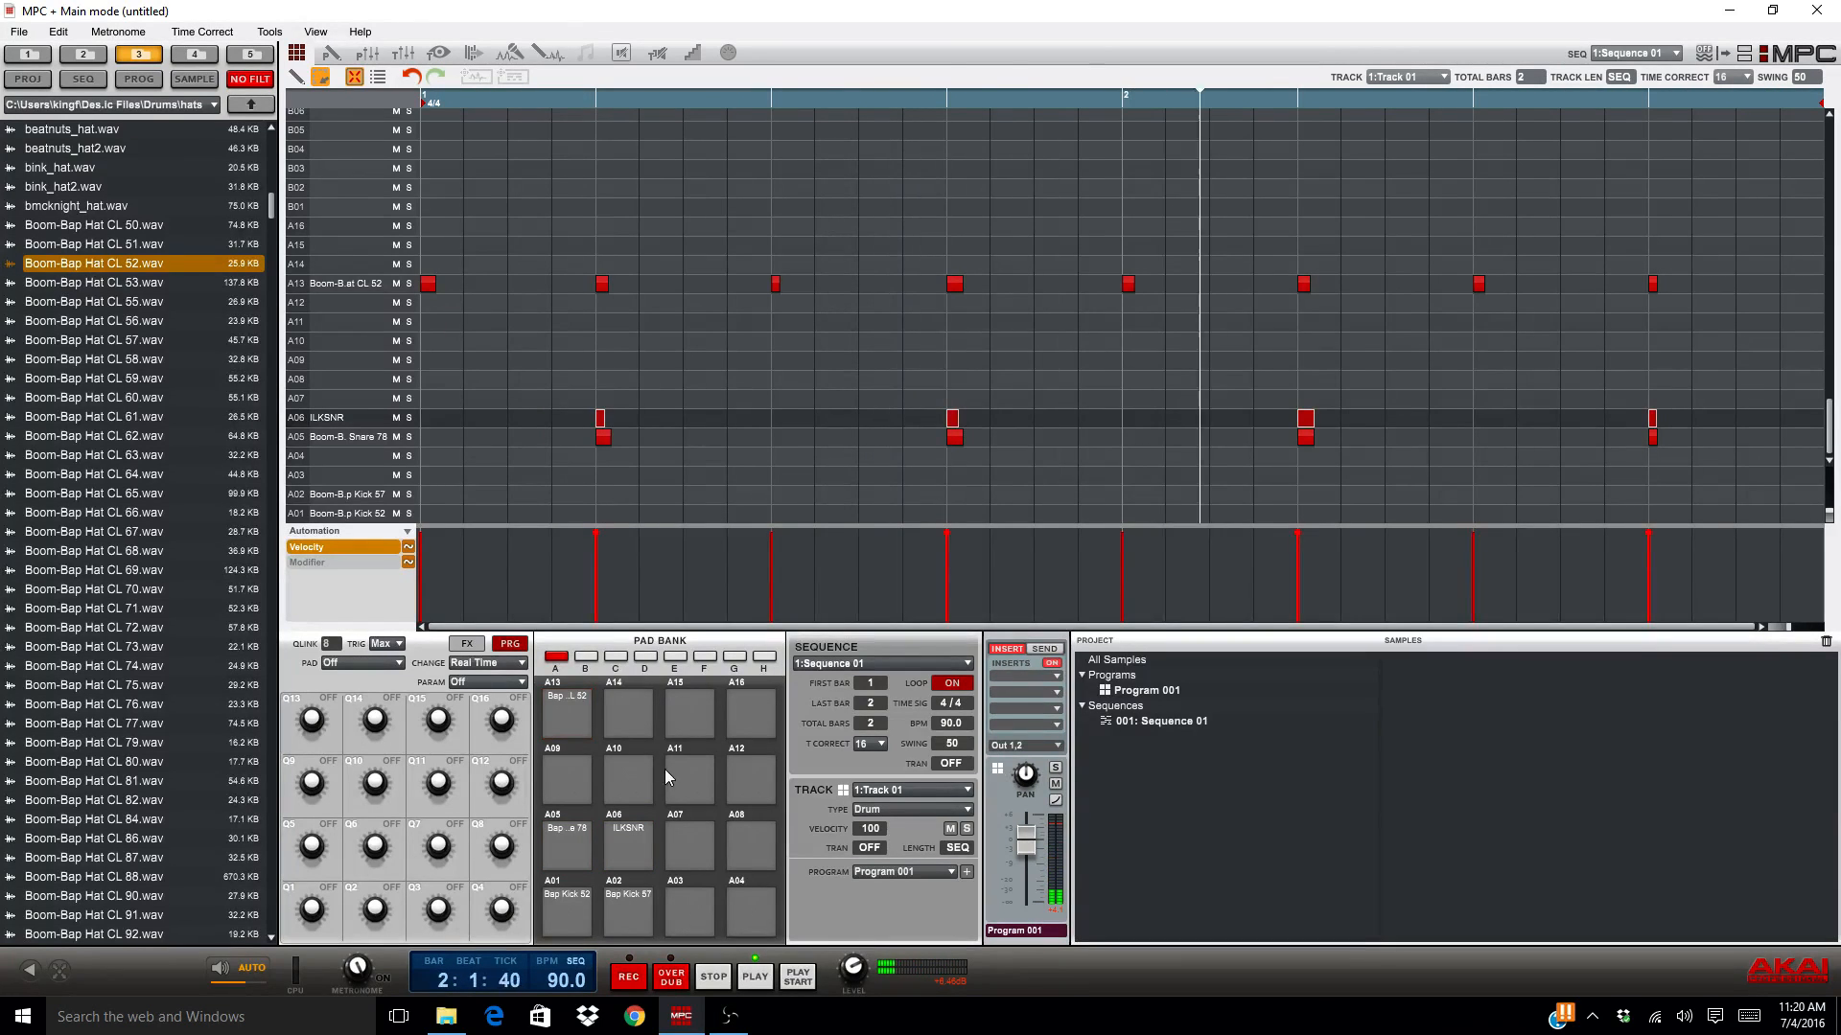
# Step: In Program Edit, assign Boom-Bap Snare 78 to layers 2 and 3 of pad A05
pyautogui.hotkey('ctrl', '2')
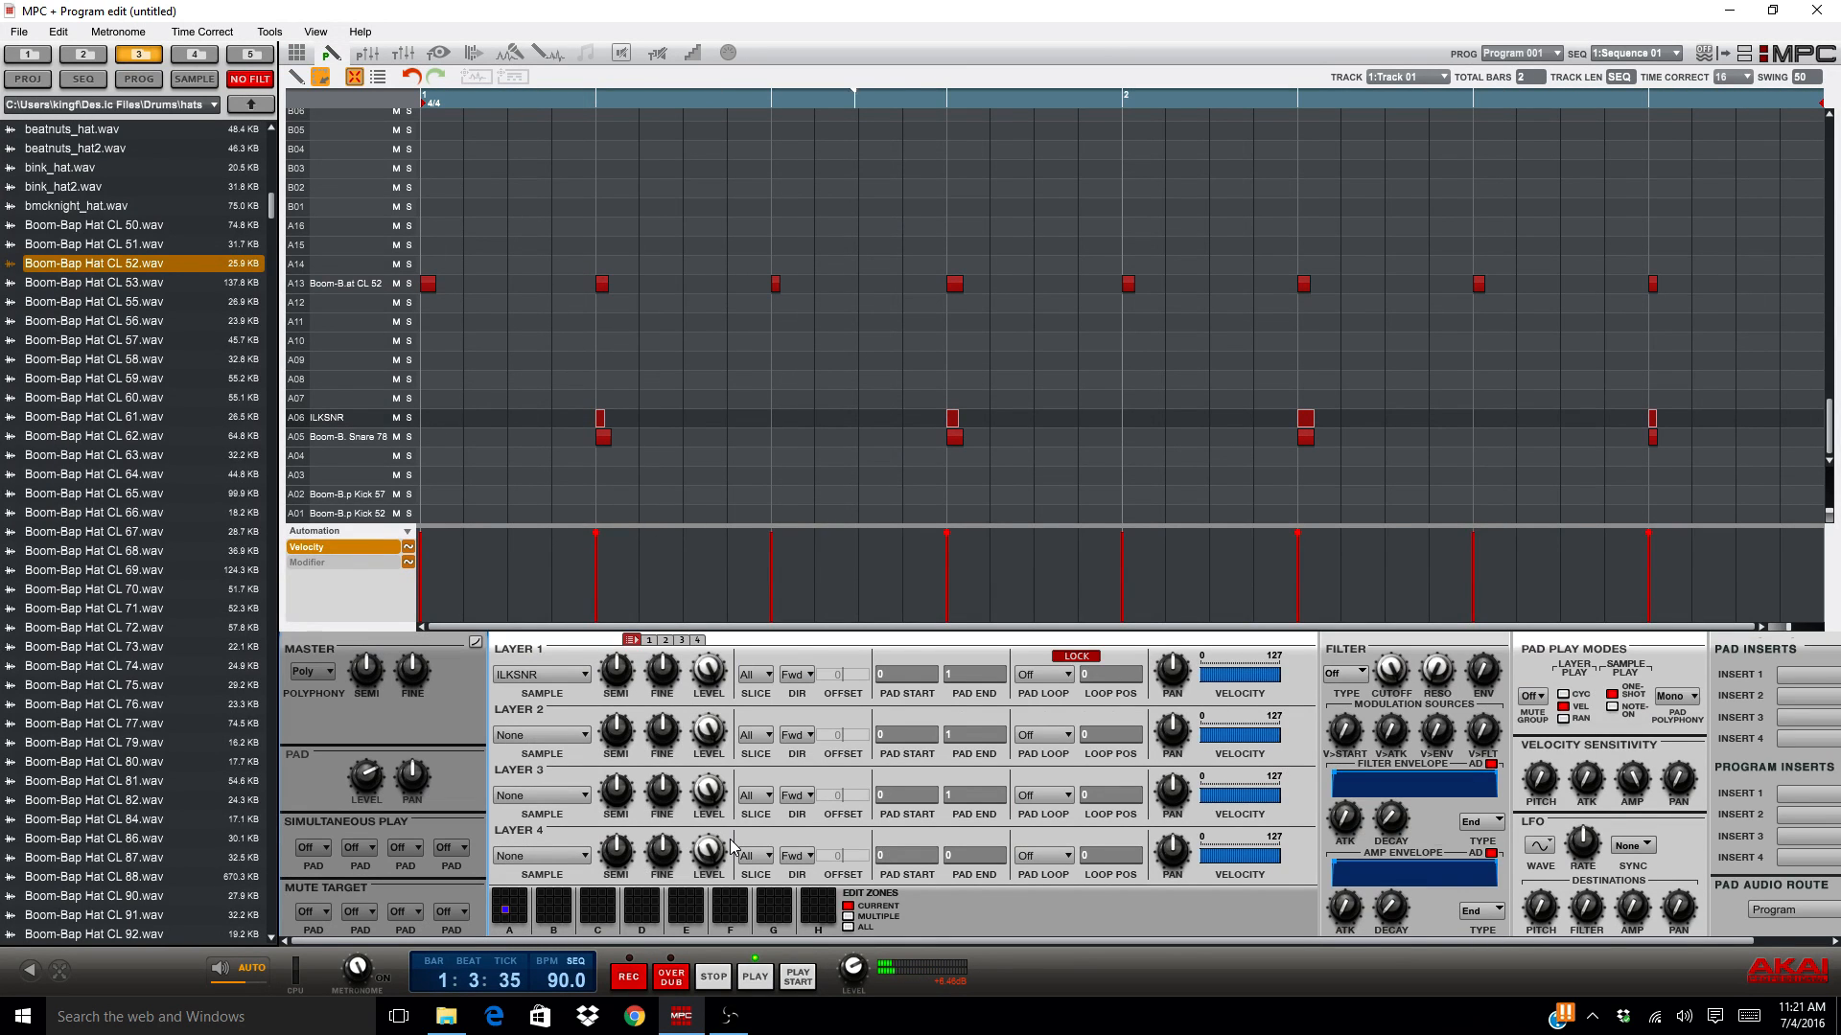
pyautogui.press('a')
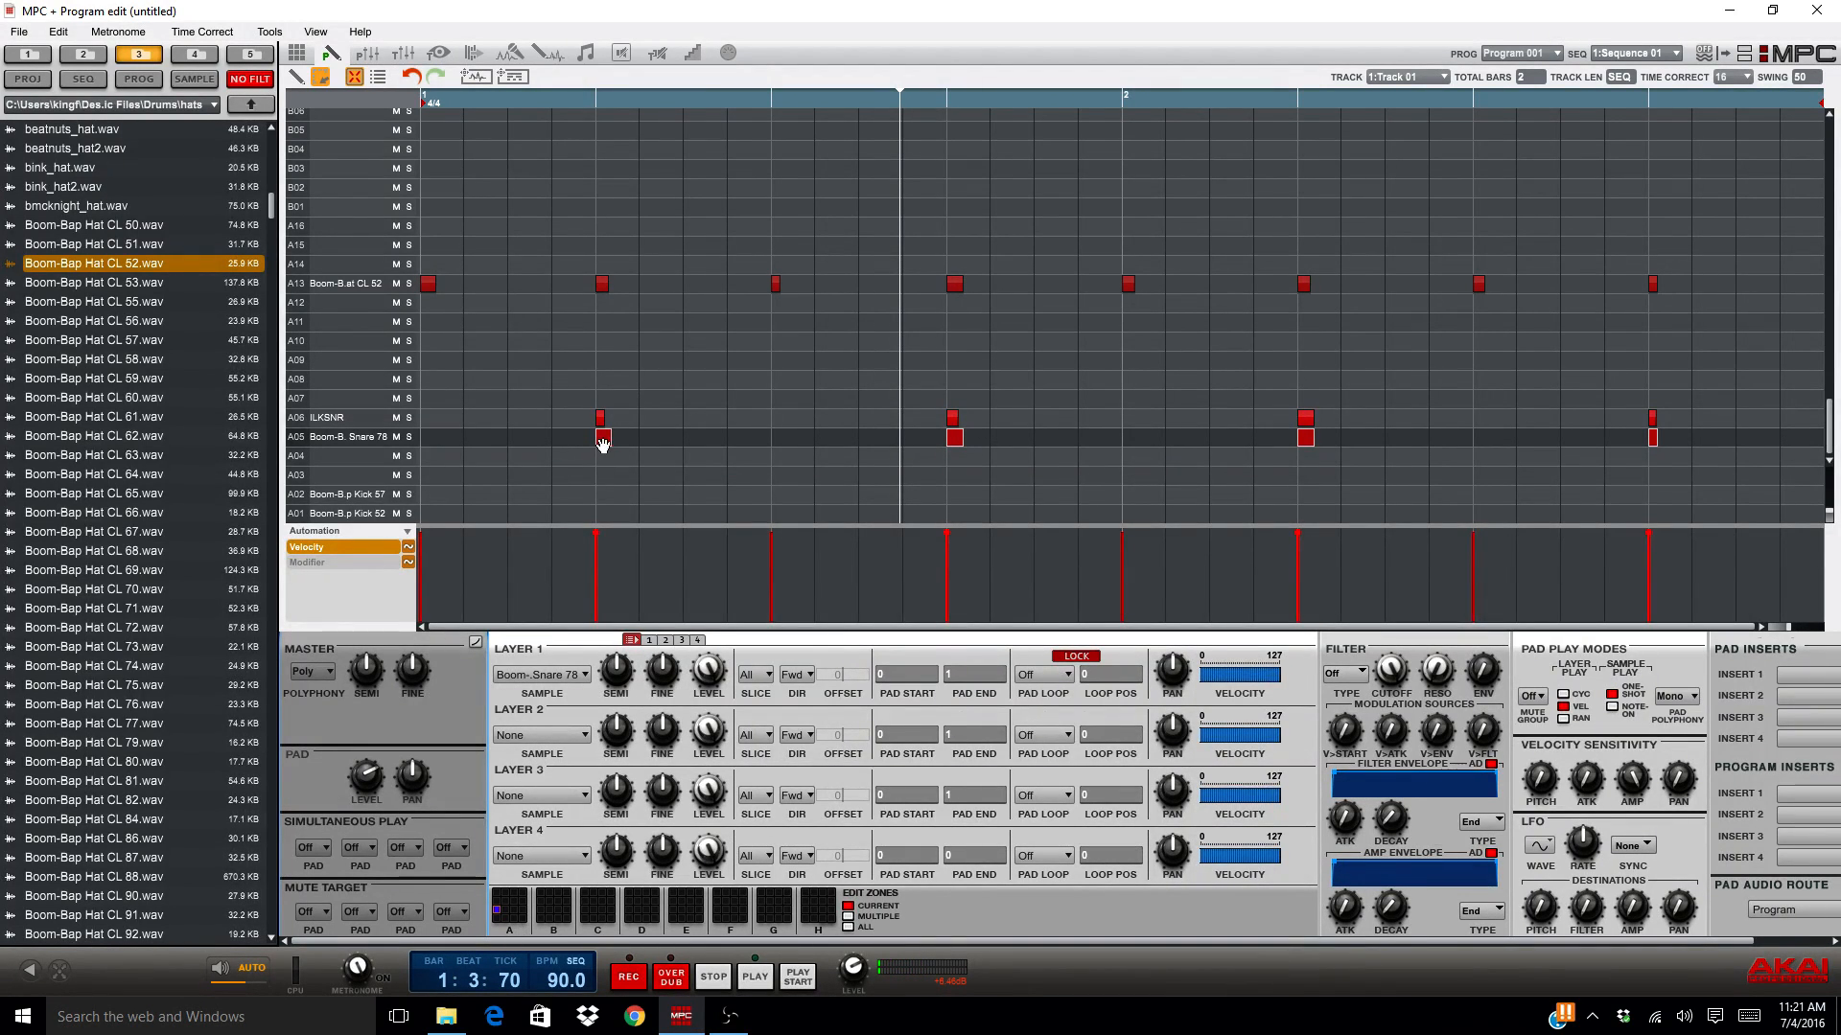
pyautogui.click(585, 732)
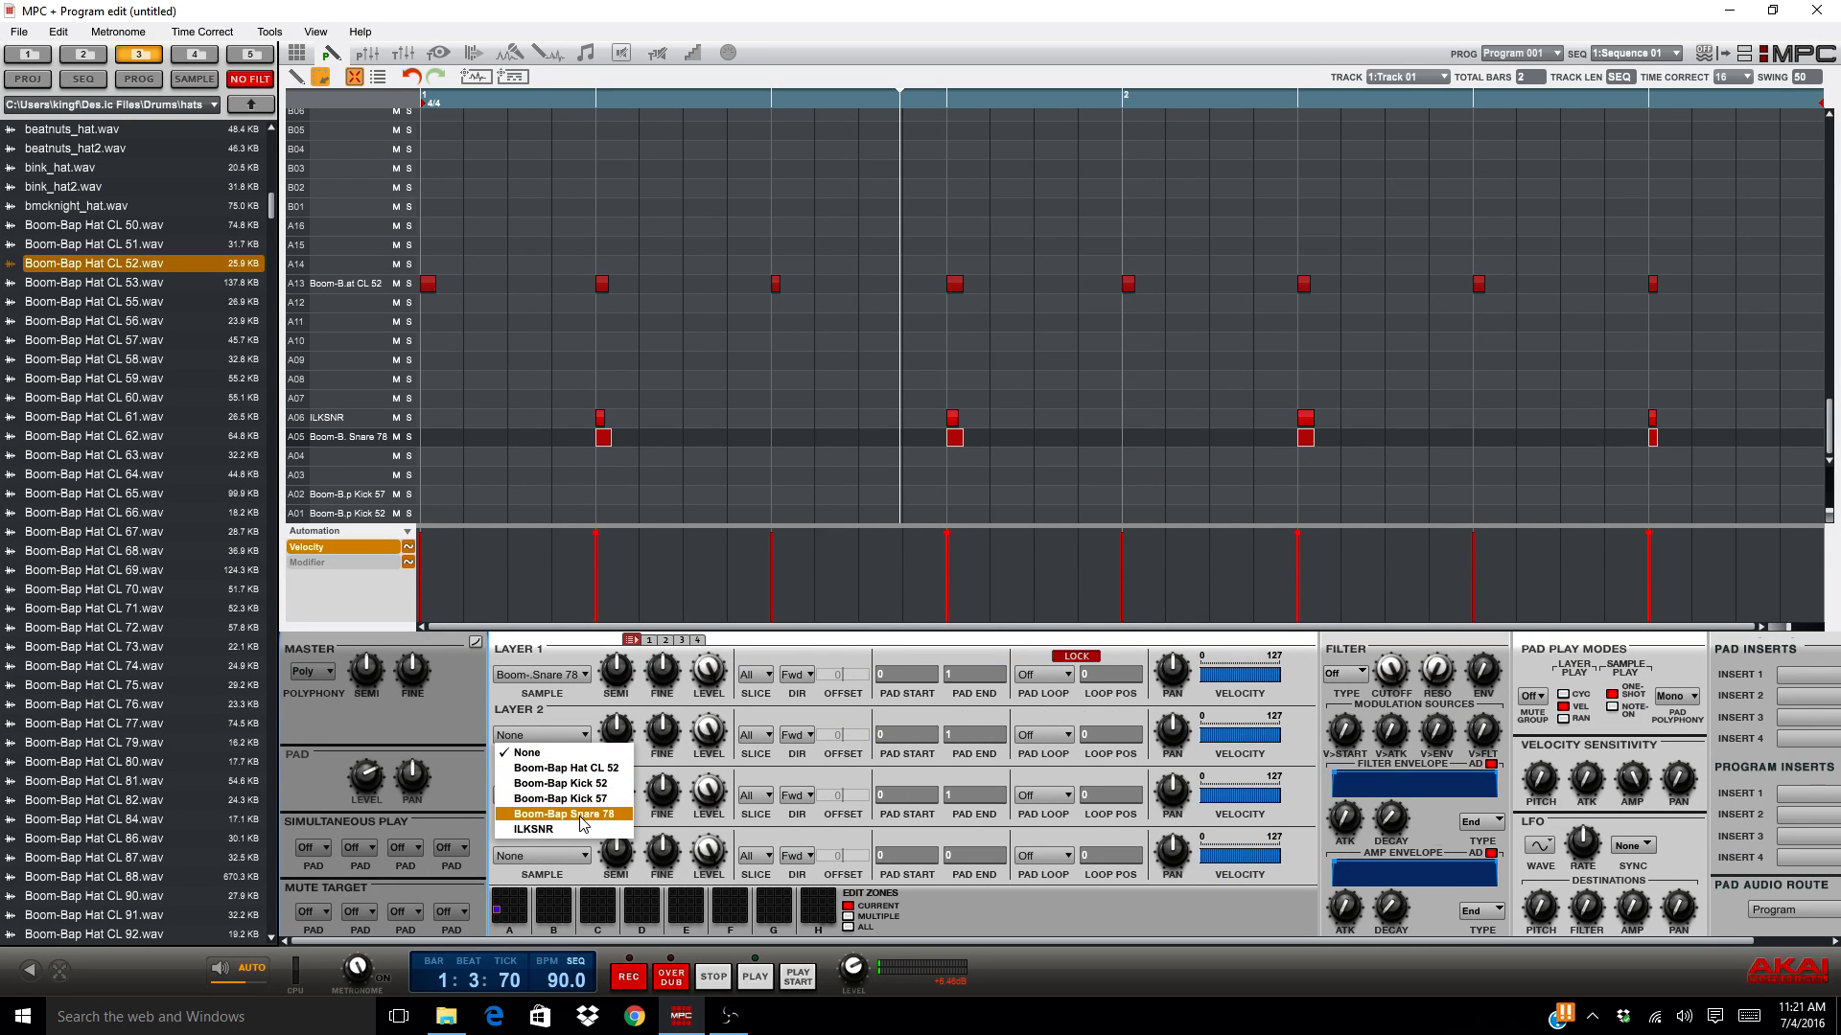
pyautogui.click(581, 814)
pyautogui.click(580, 795)
pyautogui.click(579, 874)
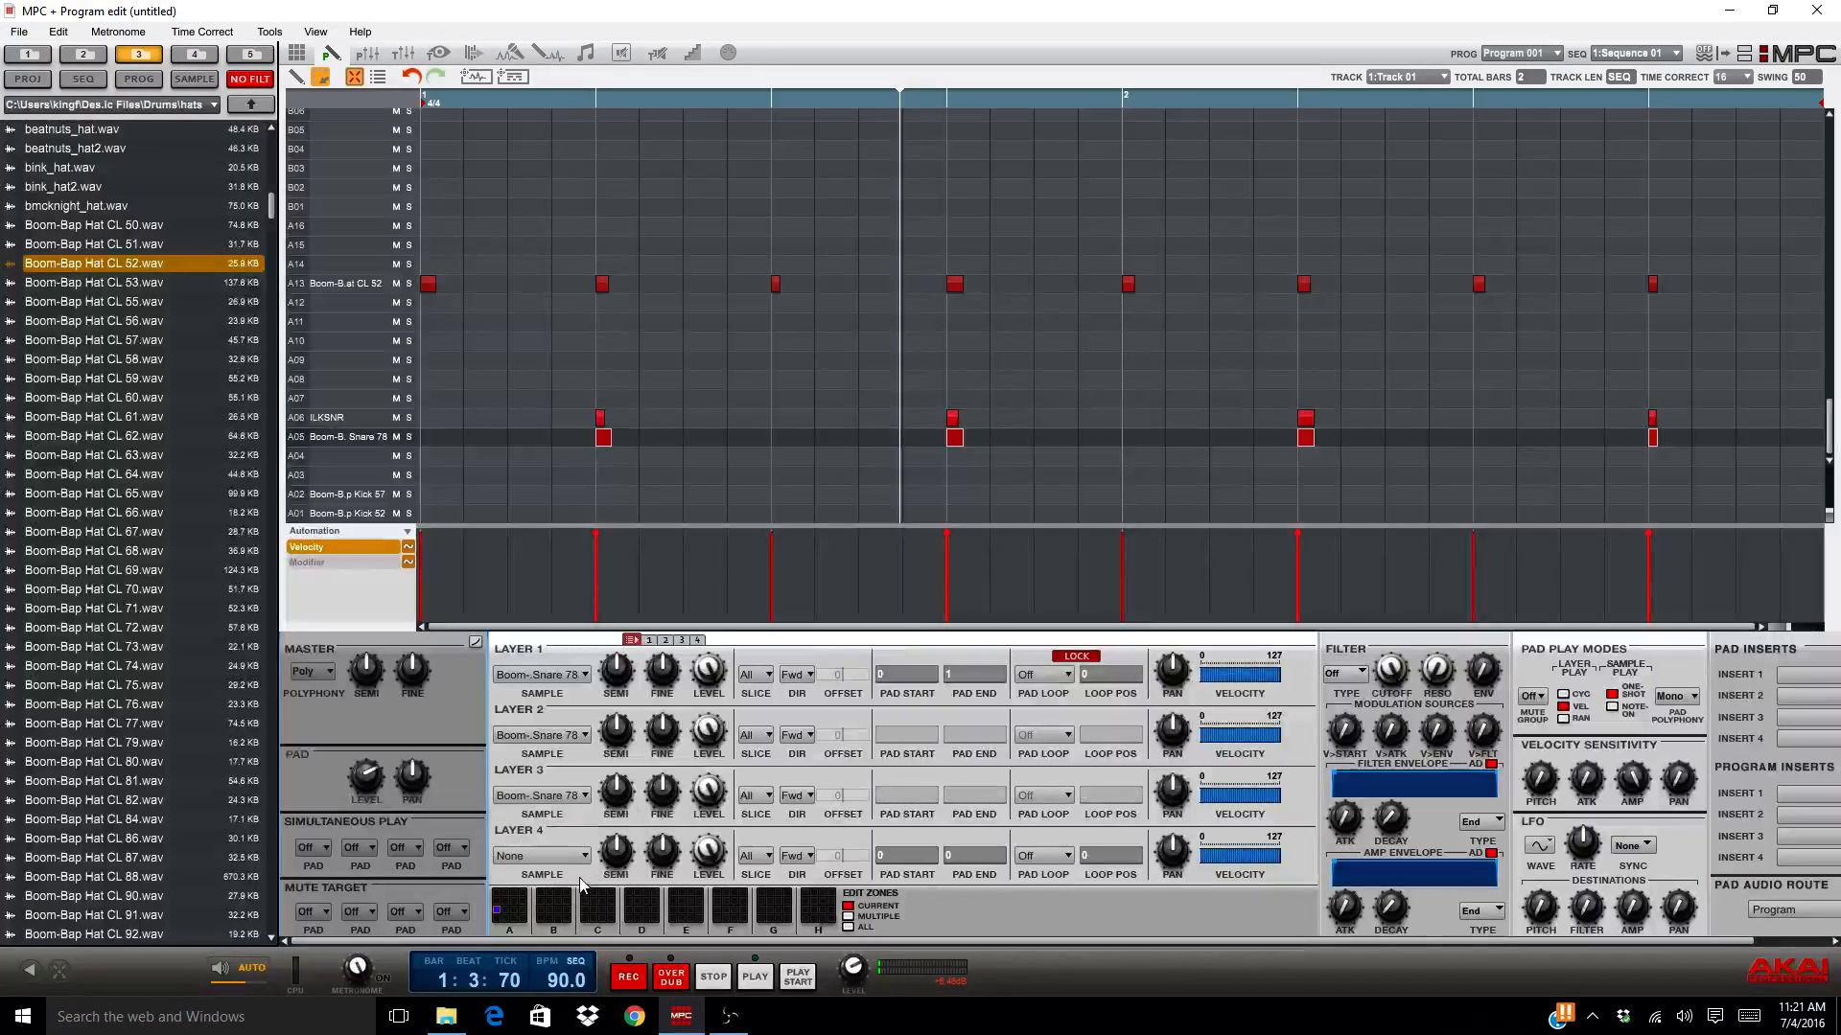
# Step: Rebalance the levels of the three snare layers on pad A05 and pan layers 2 and 3 off-centre
pyautogui.moveTo(712, 727); pyautogui.dragTo(710, 788)
pyautogui.moveTo(721, 725)
pyautogui.mouseDown()
pyautogui.moveTo(719, 679)
pyautogui.moveTo(719, 714)
pyautogui.mouseUp()
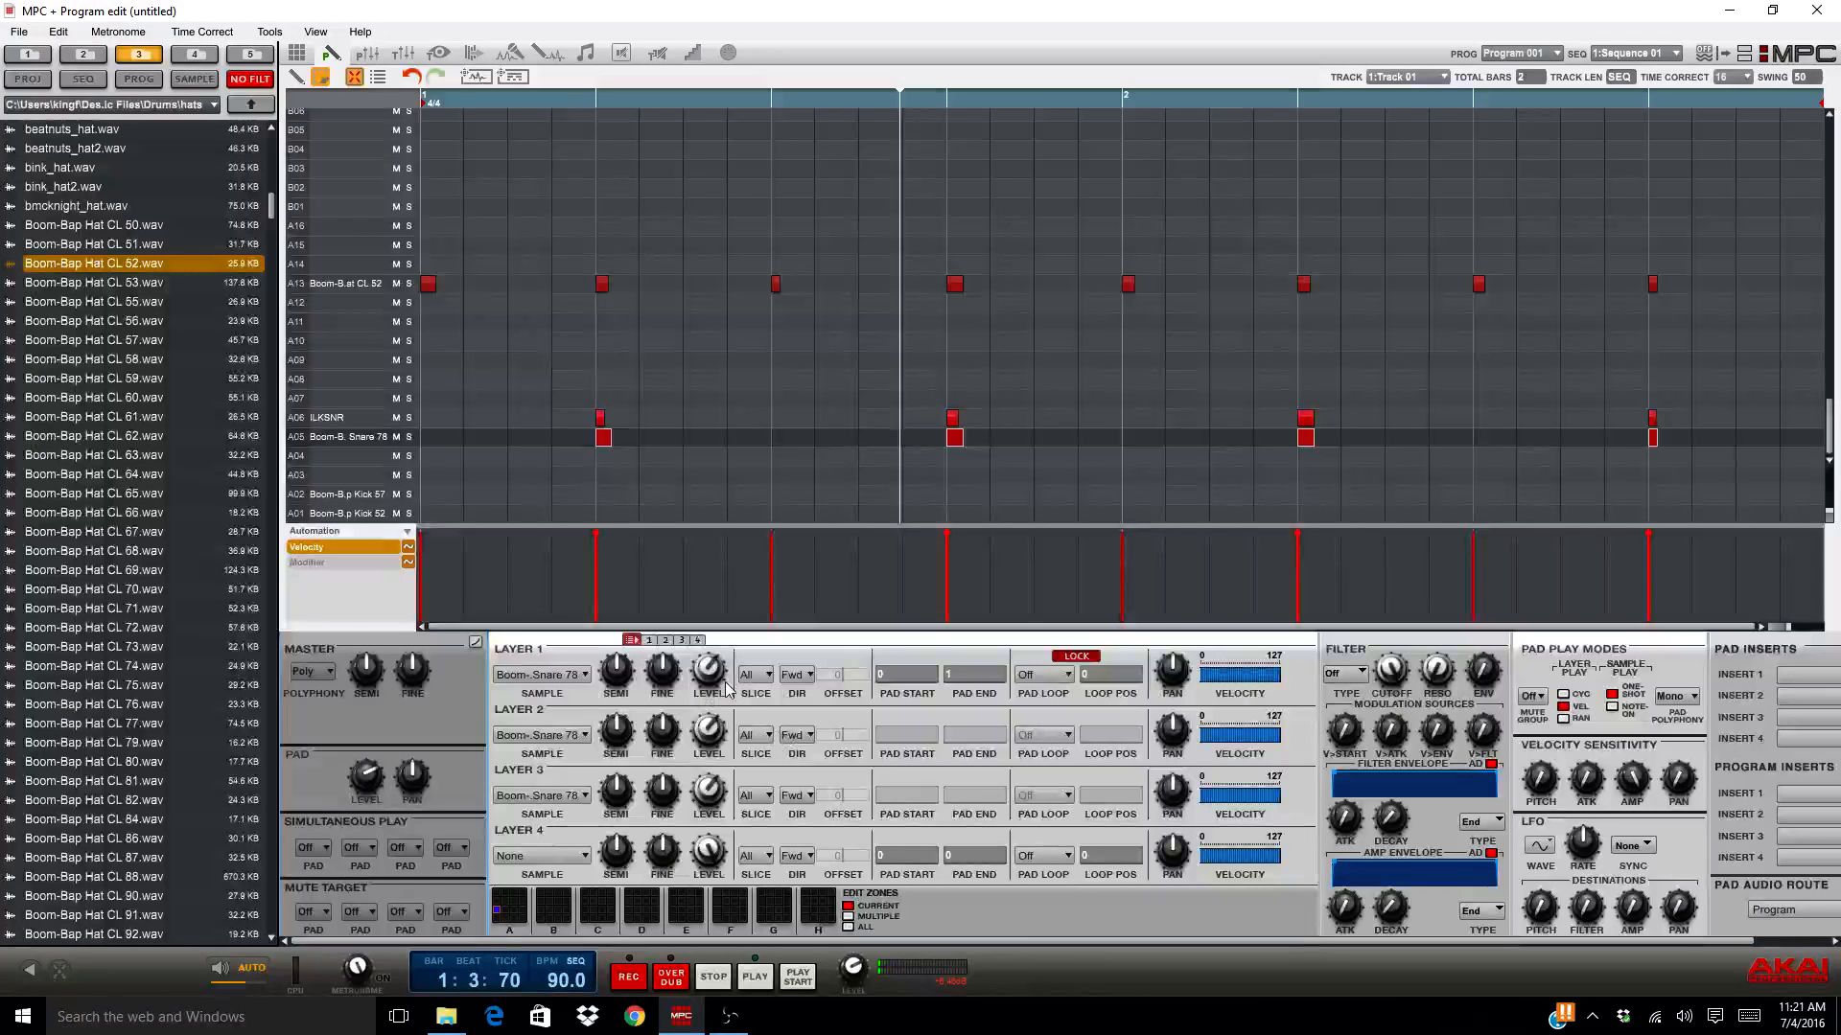
pyautogui.moveTo(1172, 730)
pyautogui.mouseDown()
pyautogui.moveTo(1173, 753)
pyautogui.moveTo(1173, 717)
pyautogui.mouseUp()
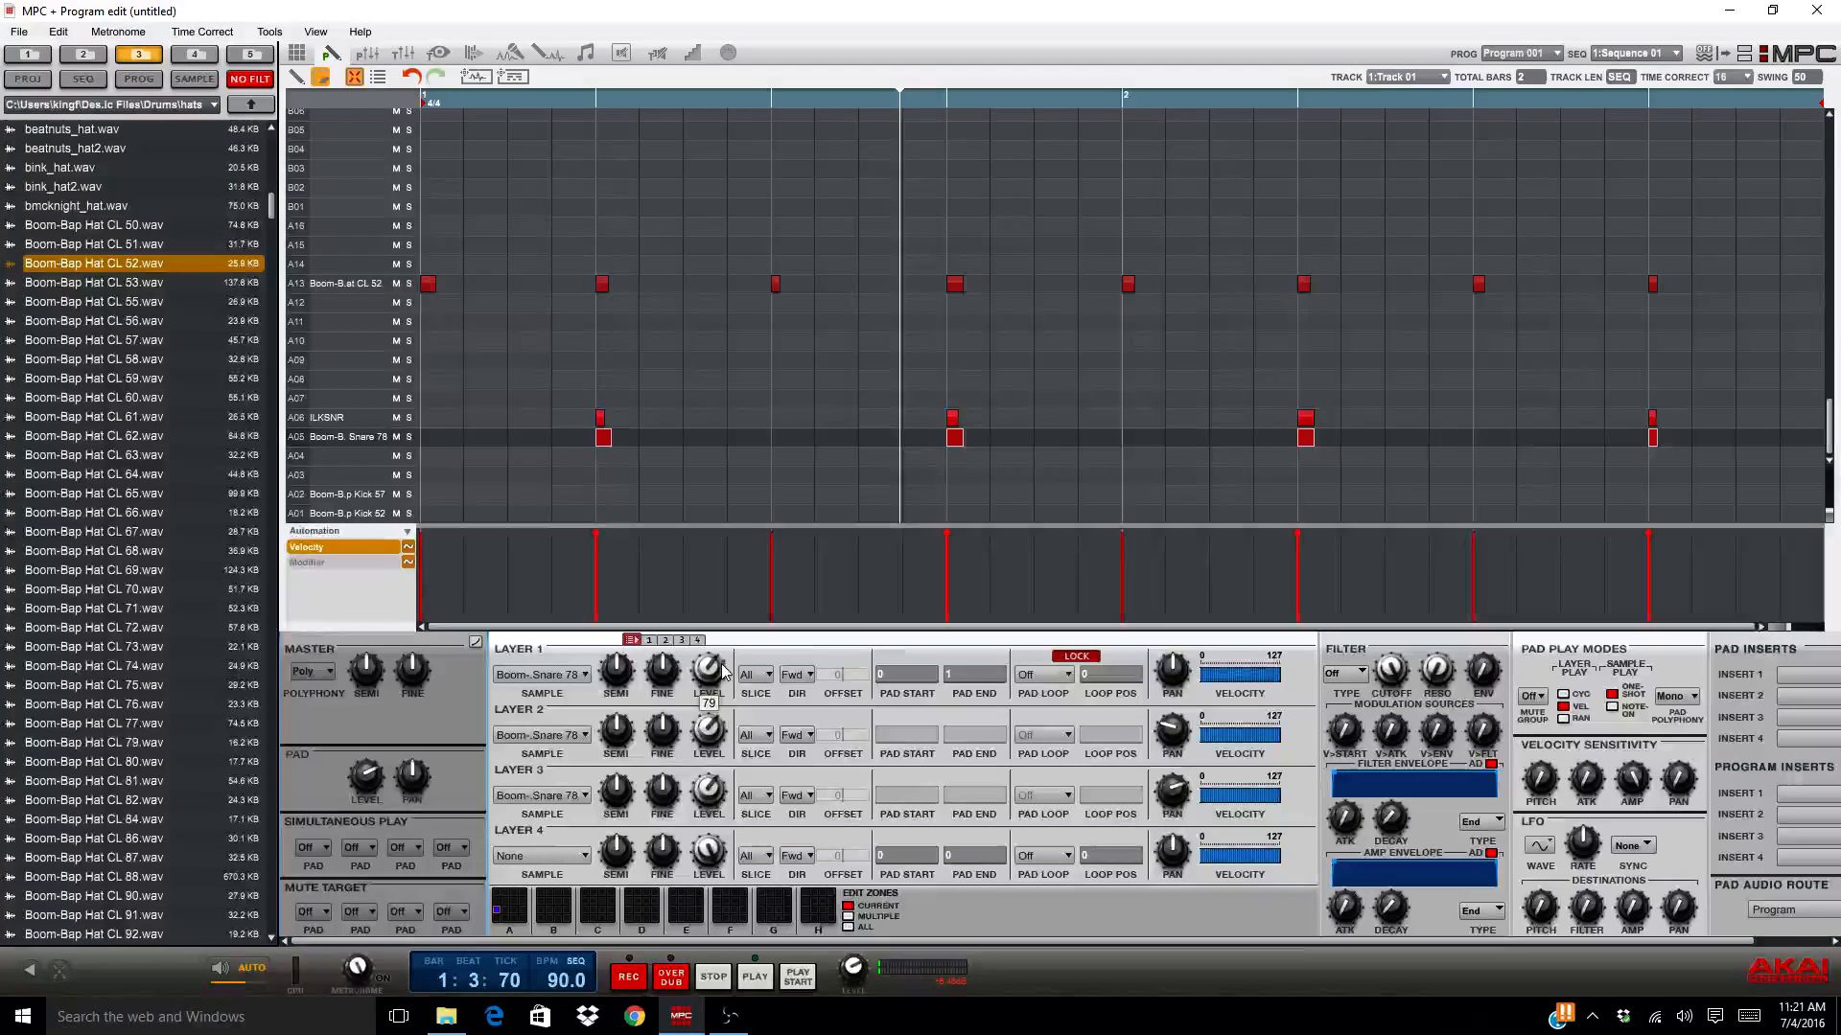
pyautogui.moveTo(715, 663); pyautogui.dragTo(712, 734)
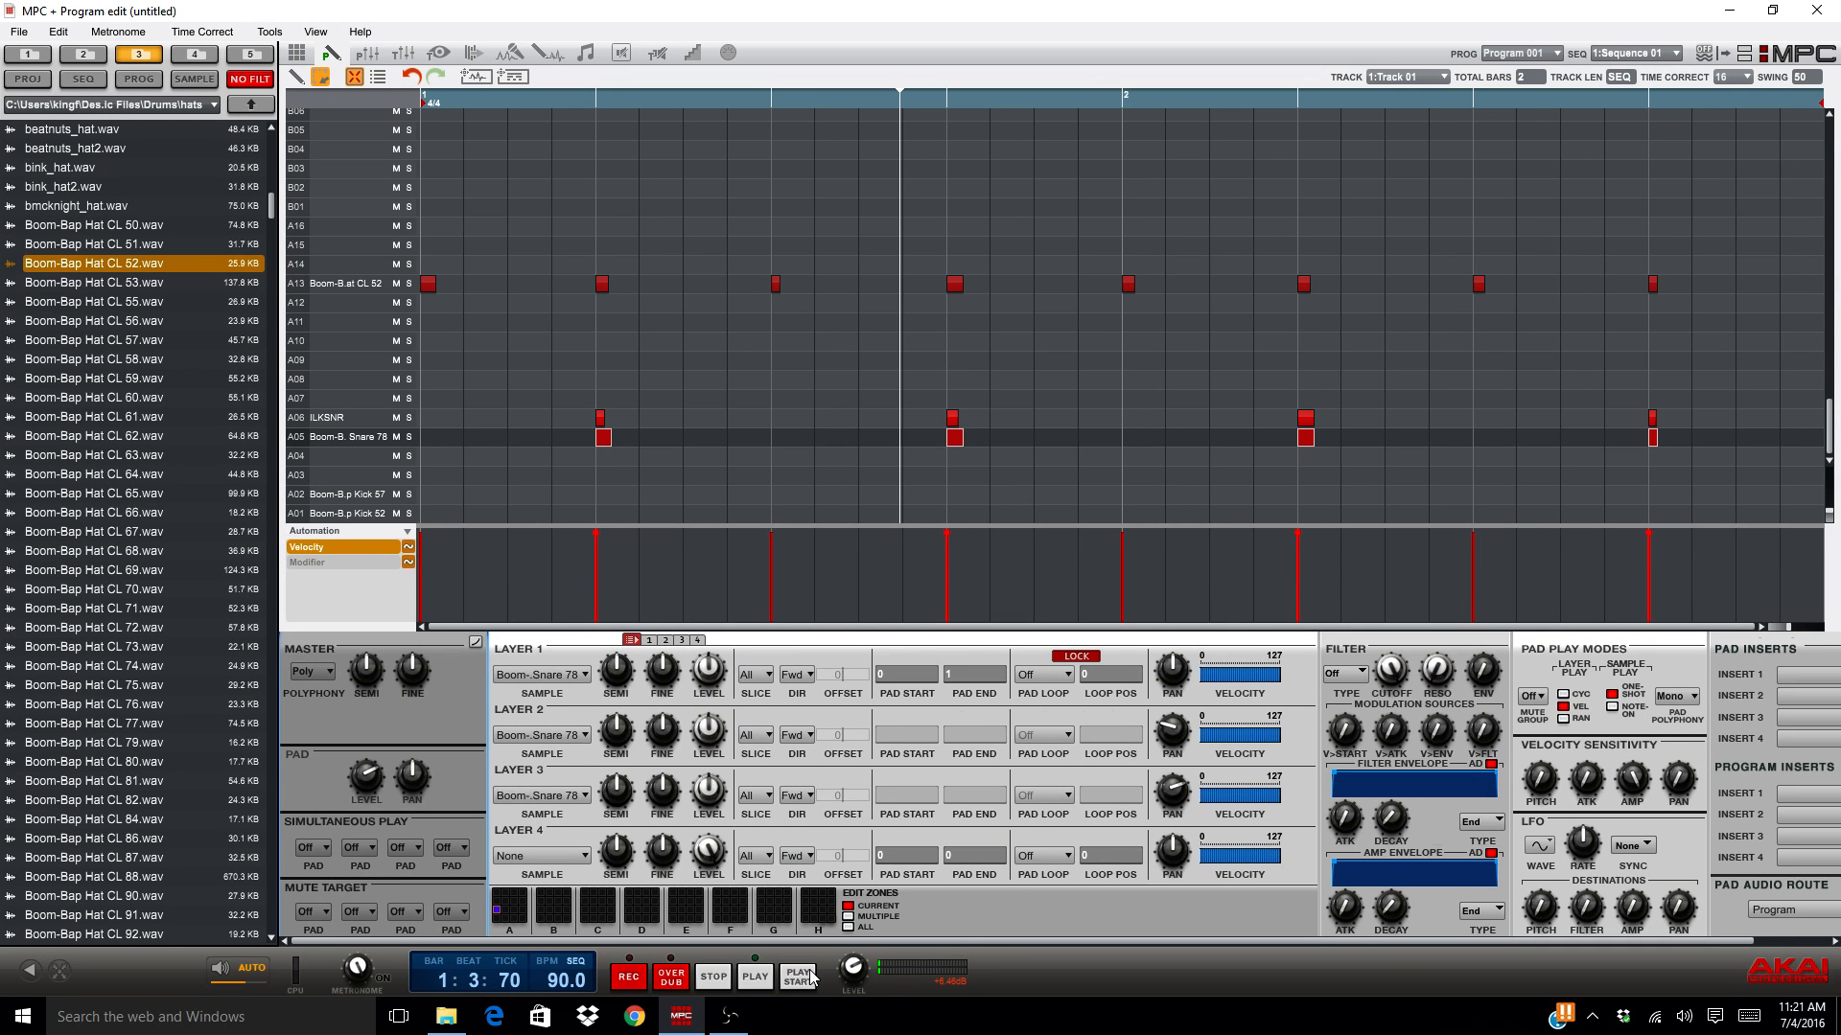
# Step: Overdub Boom-Bap Kick 52 on beat 1, beat 3 and the eighth note after beat 3 in both bars
pyautogui.press('space')
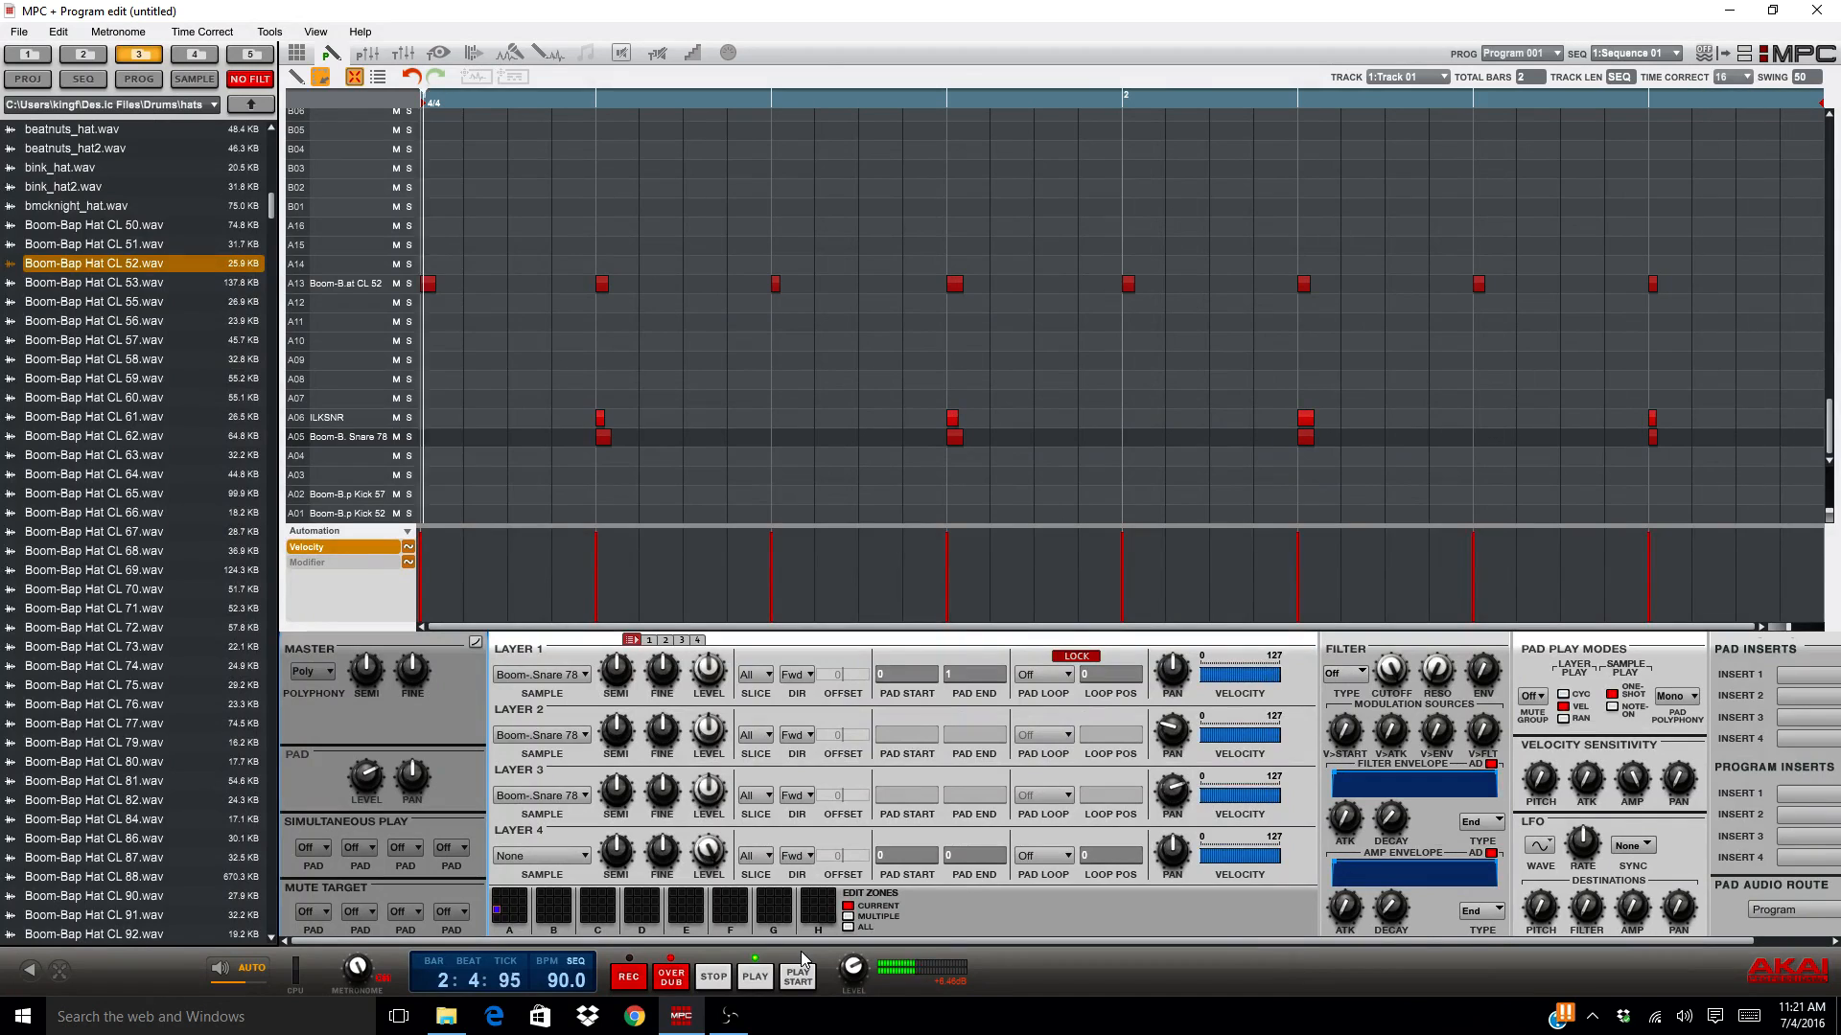
pyautogui.press('z')
pyautogui.press('z')
pyautogui.press('z')
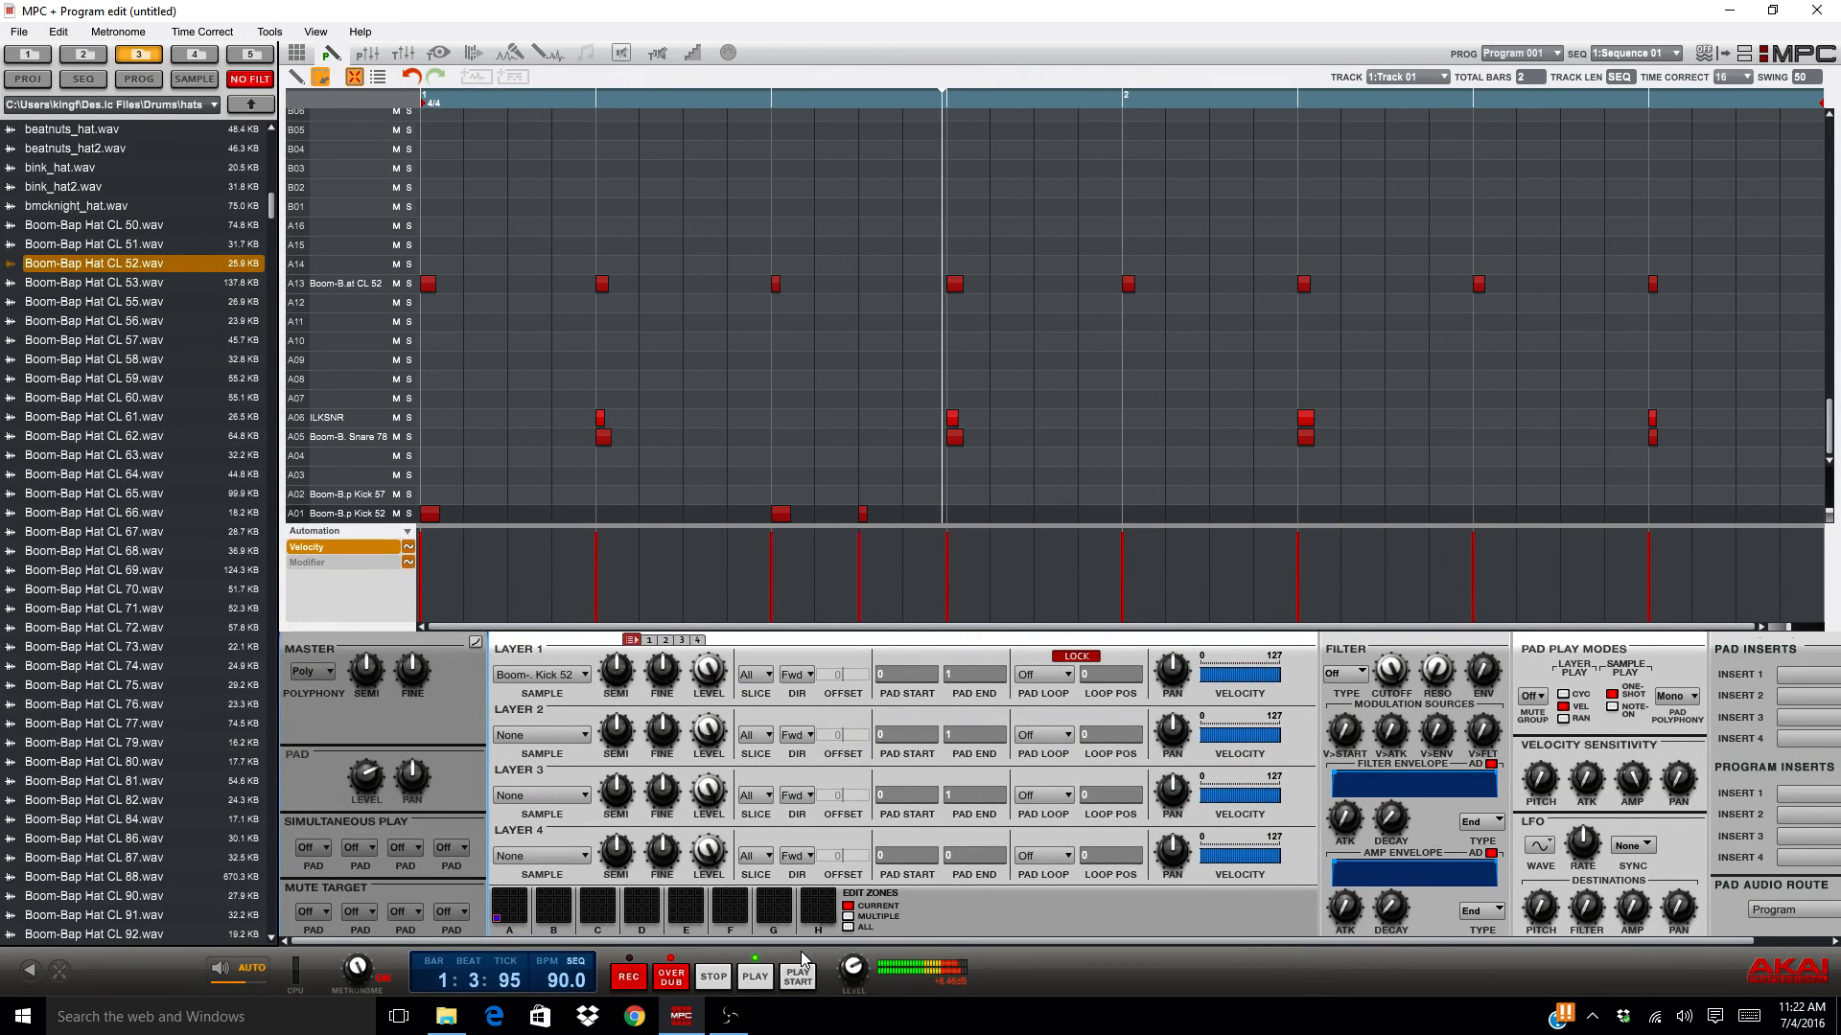
pyautogui.press('z')
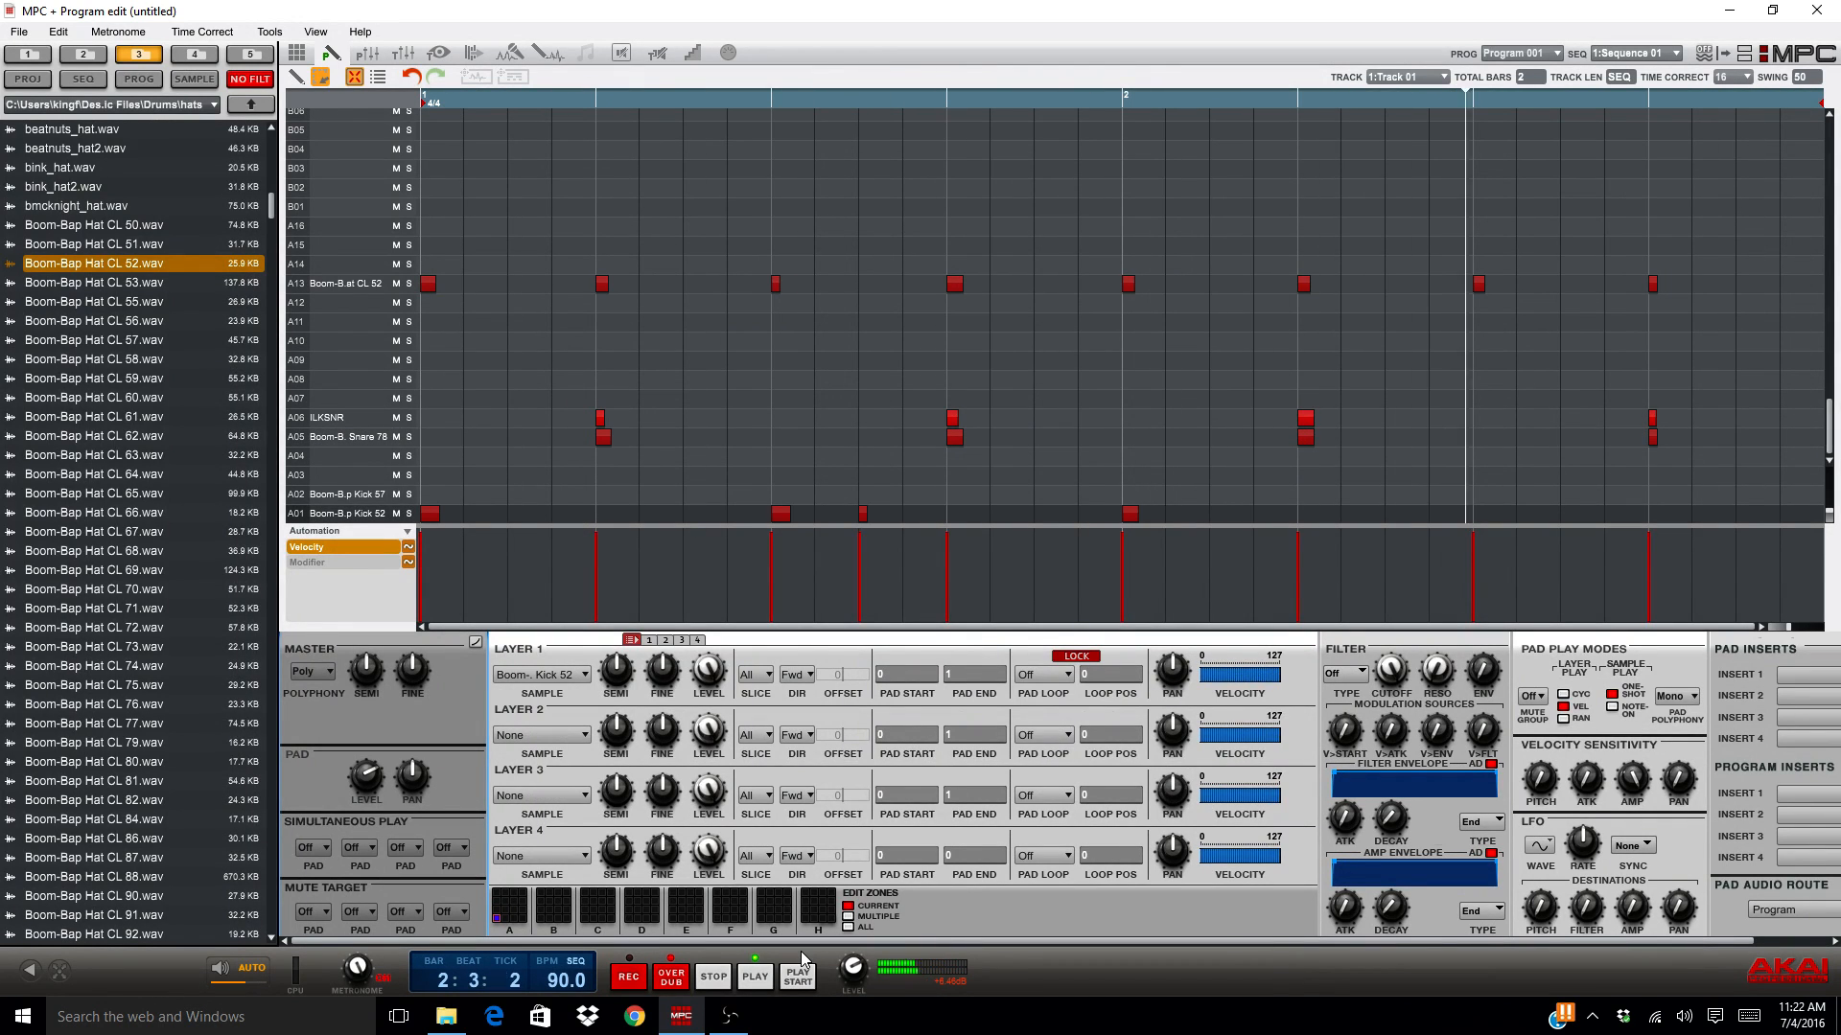
pyautogui.press('z')
pyautogui.press('z')
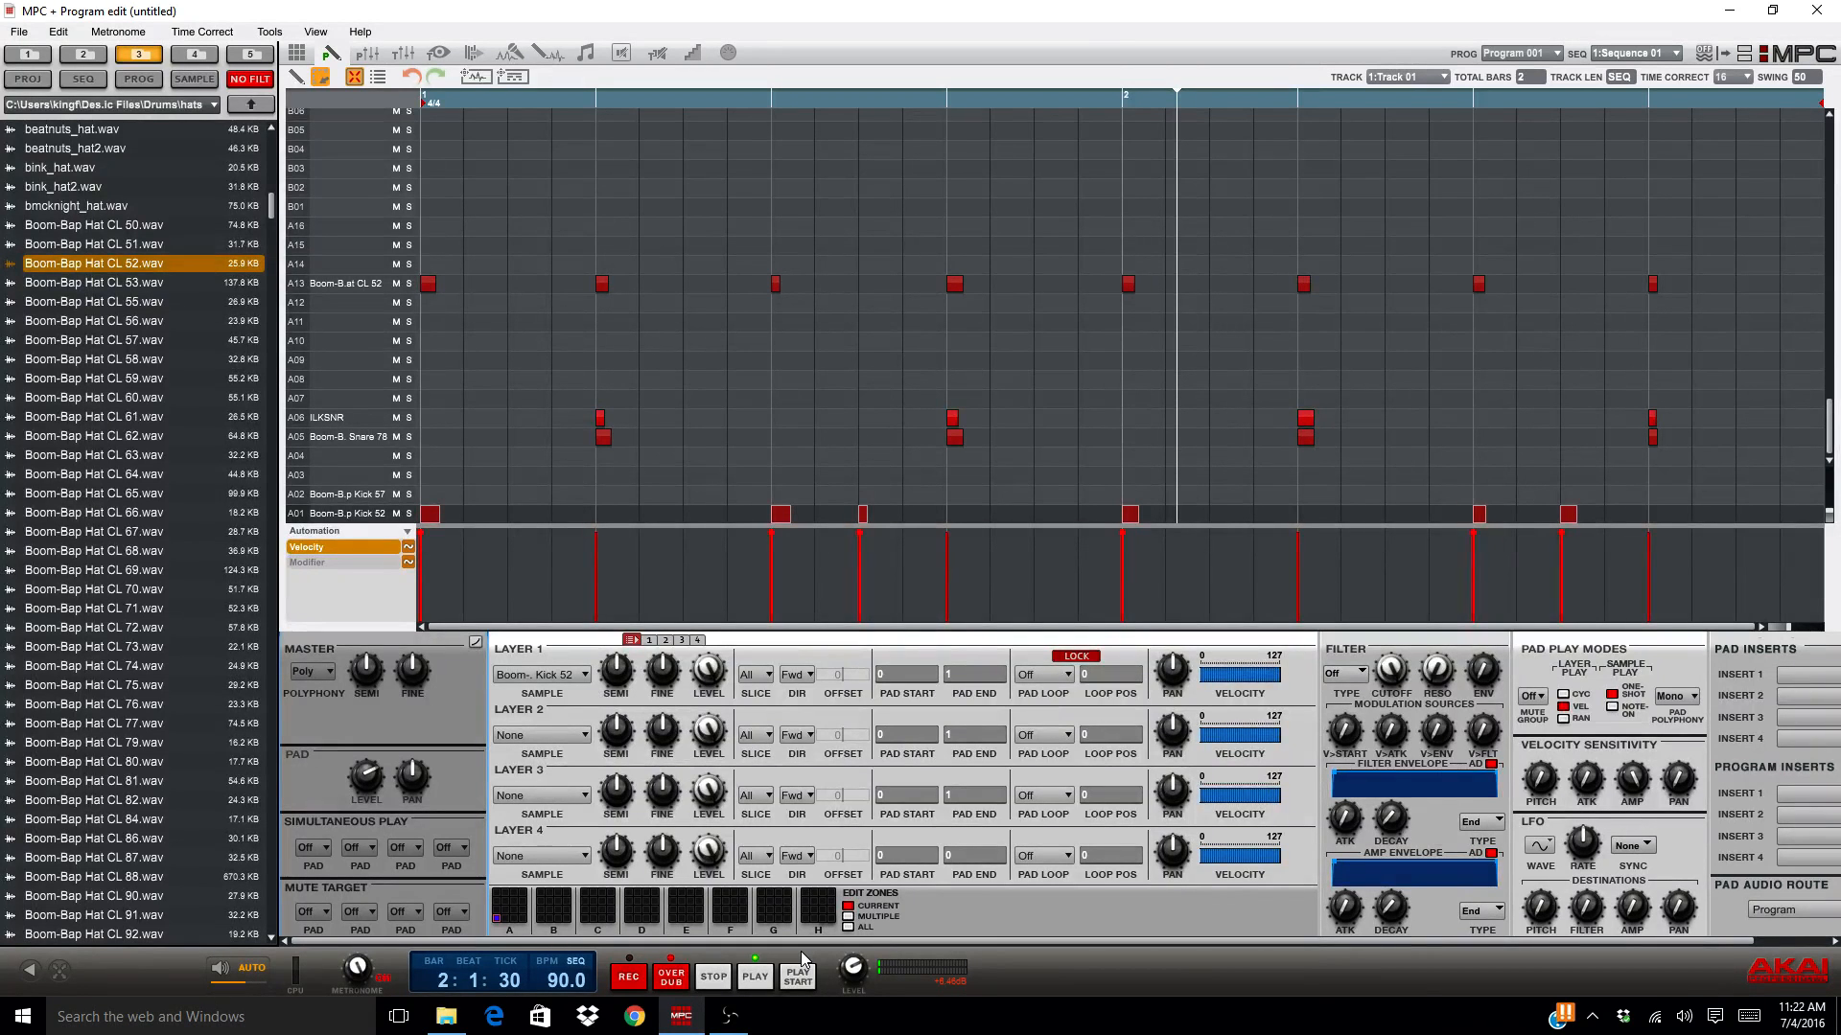
# Step: Overdub an extra ILKSNR hit one sixteenth note after beat 4 in each bar
pyautogui.press('space')
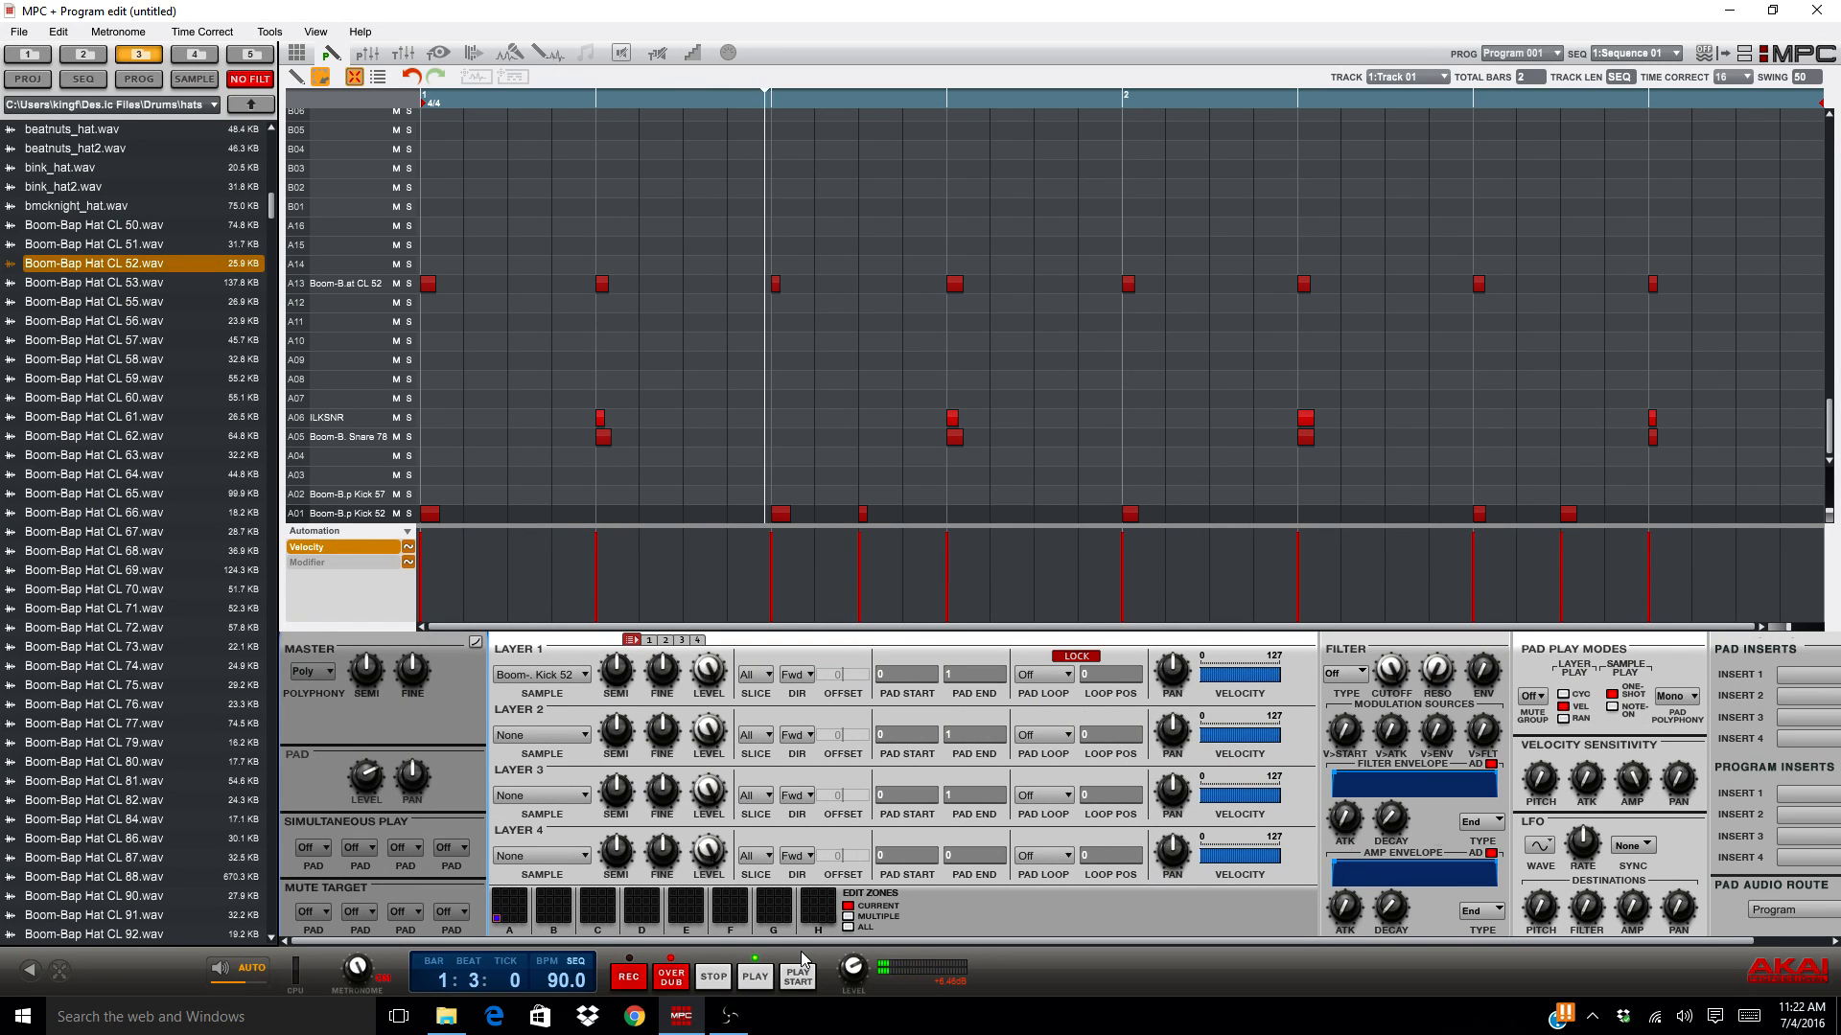
pyautogui.press('s')
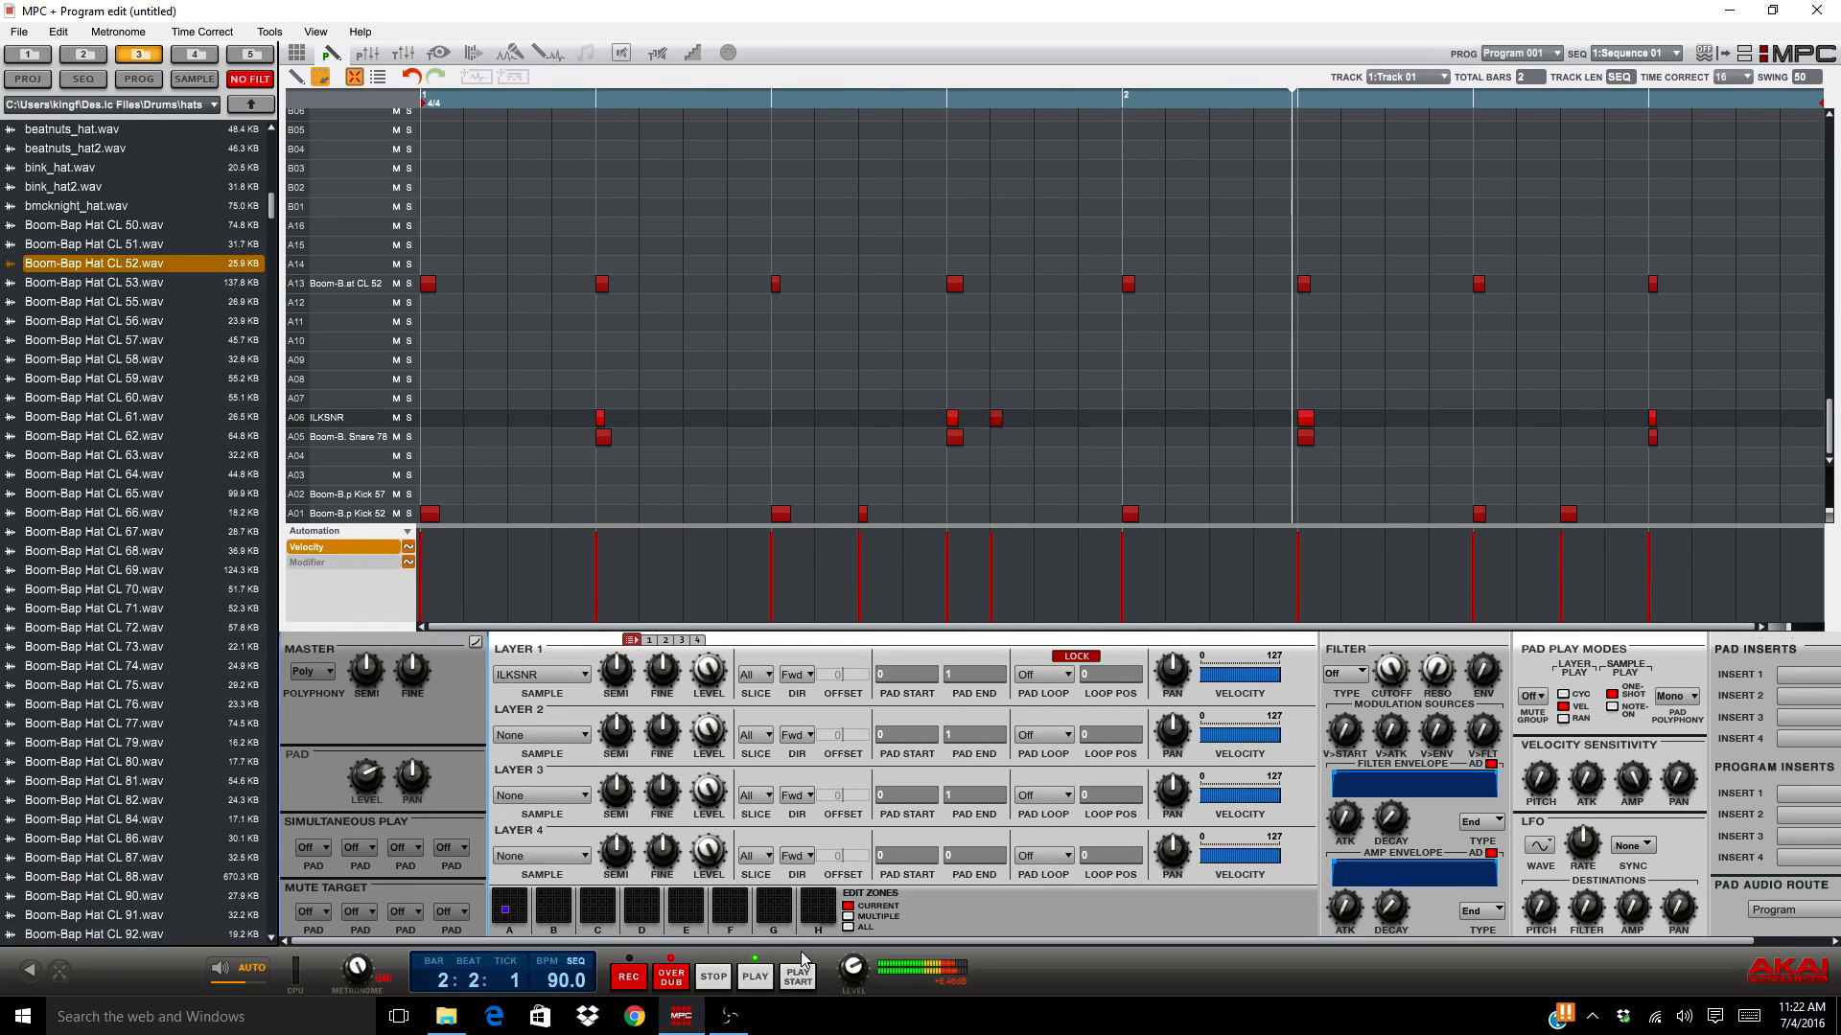
pyautogui.press('s')
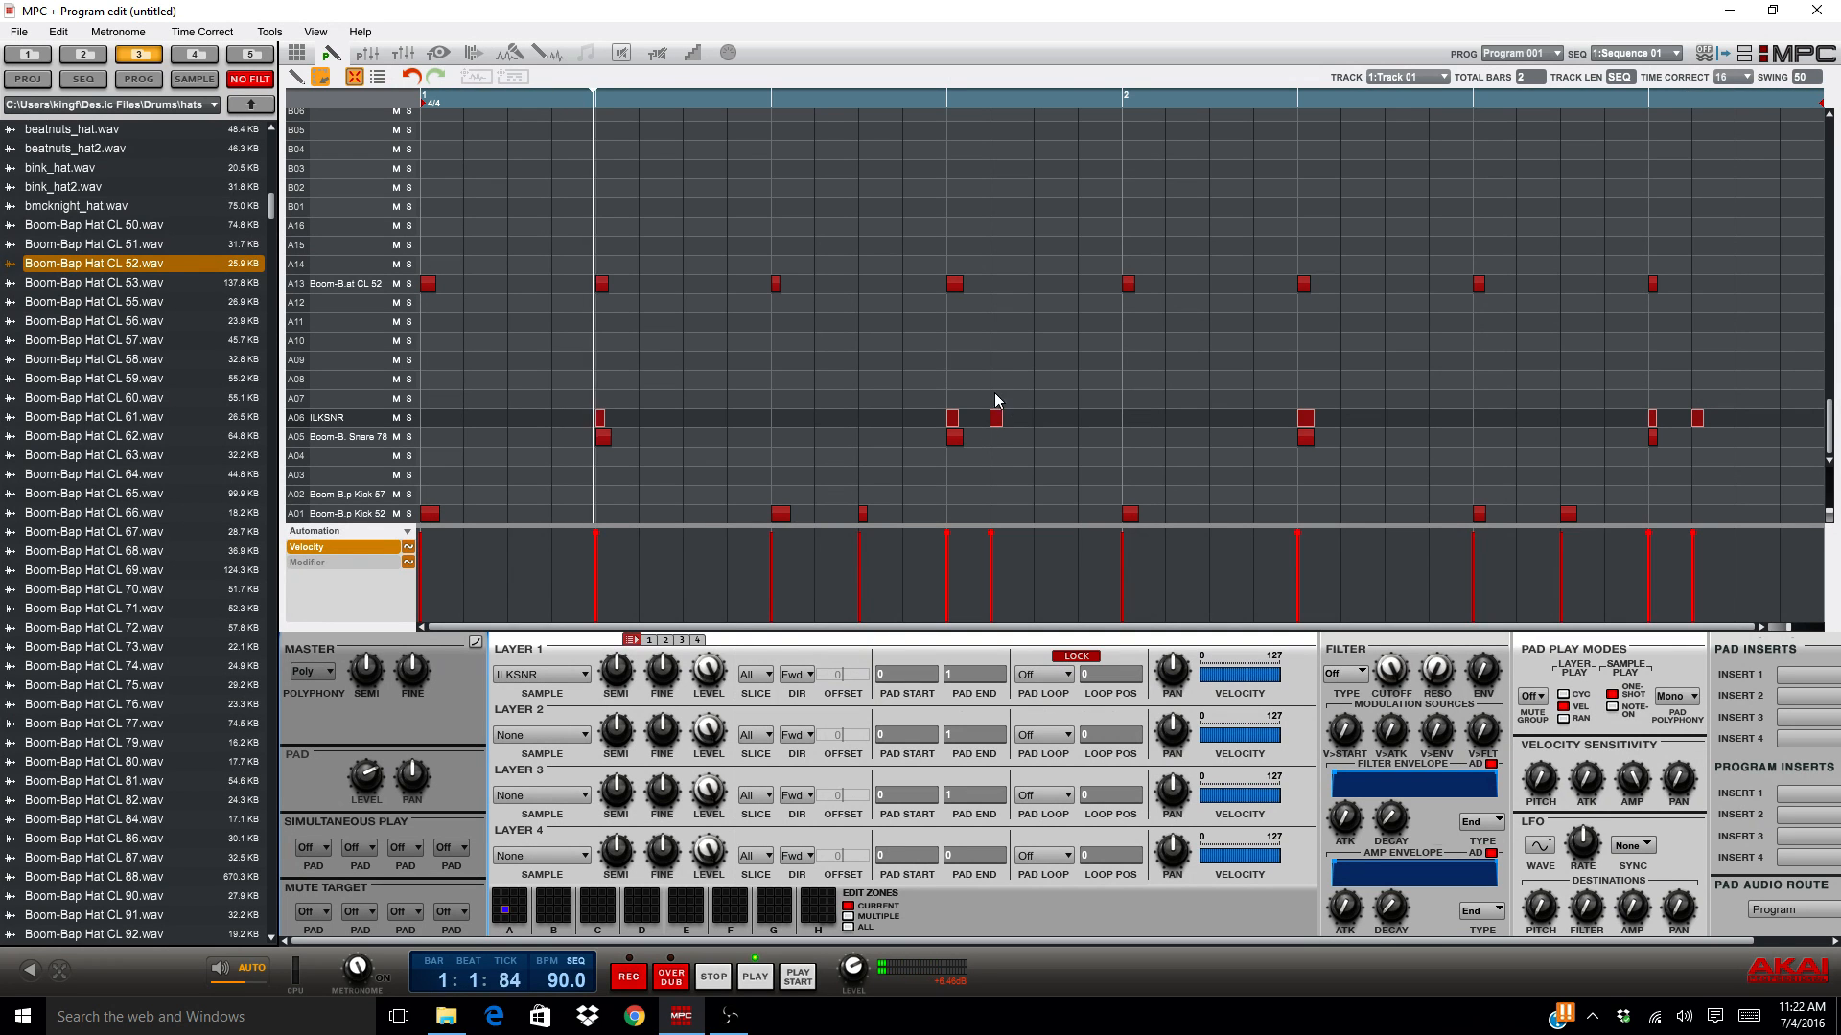
# Step: Lower the velocities of the two ILKSNR hits that follow beat 4 in bars 1 and 2
pyautogui.moveTo(987, 538); pyautogui.dragTo(992, 556)
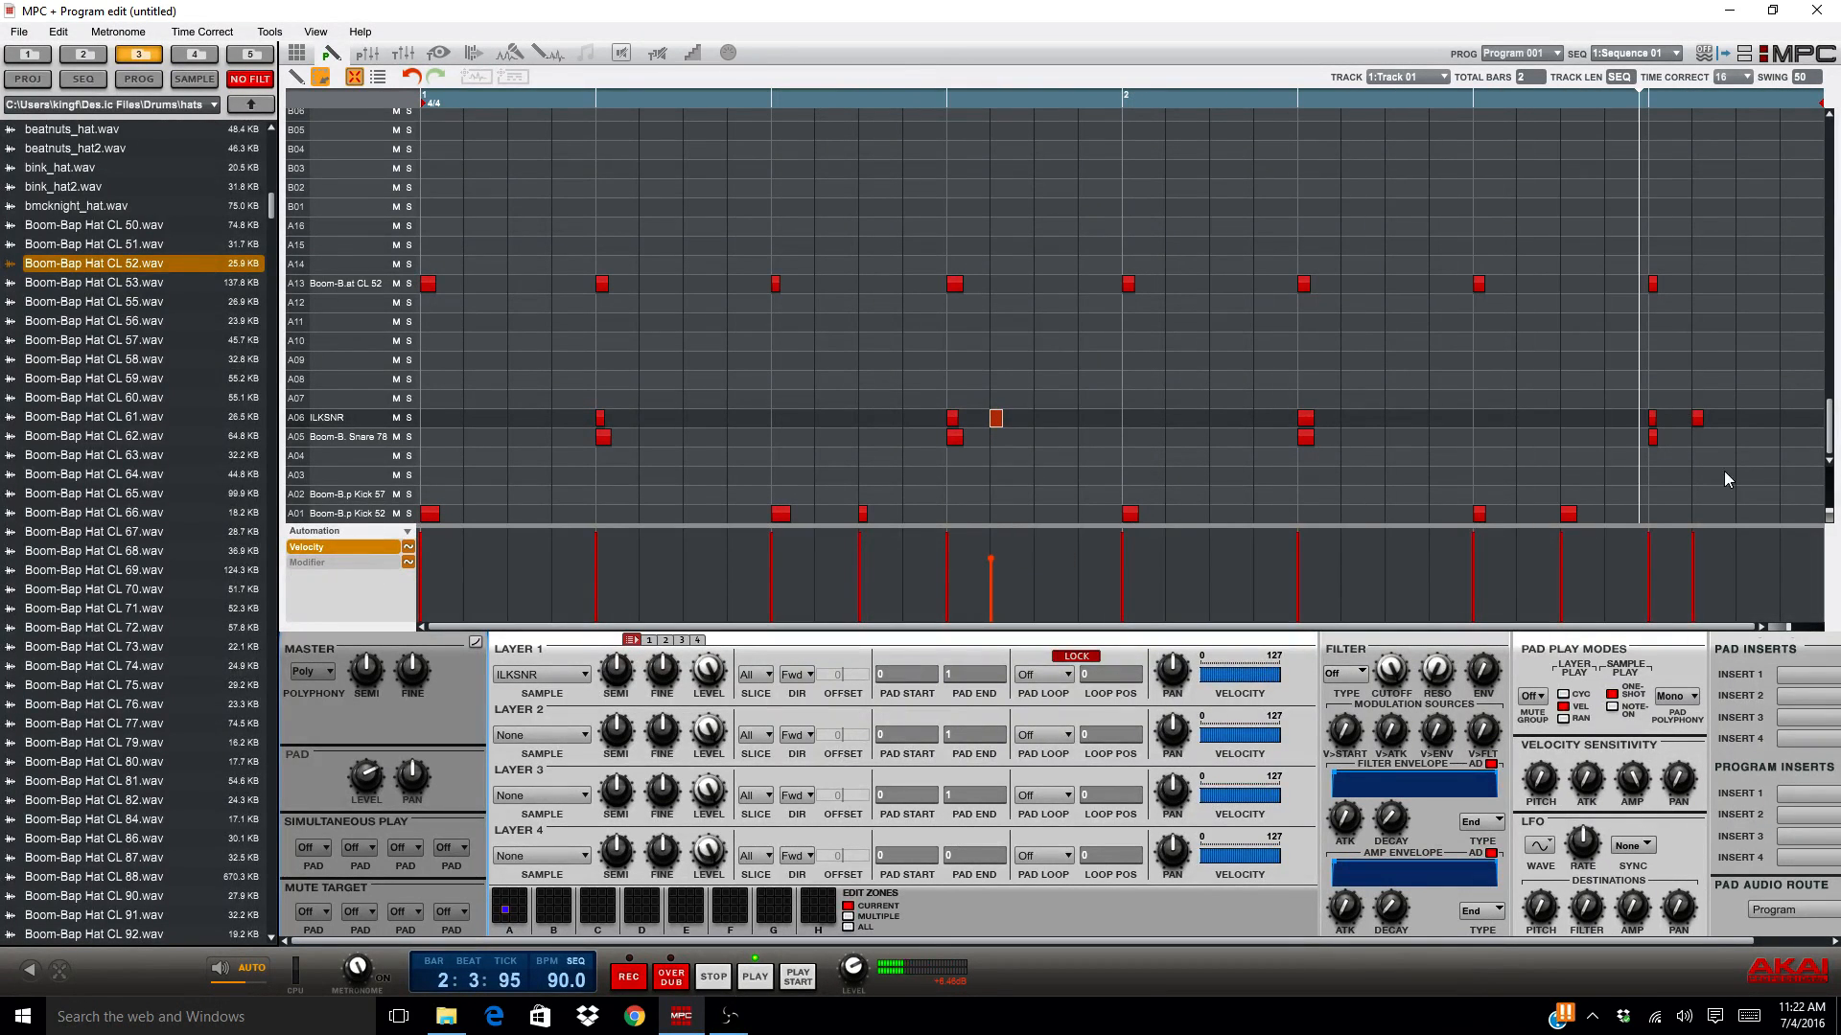
pyautogui.moveTo(1693, 534); pyautogui.dragTo(1693, 575)
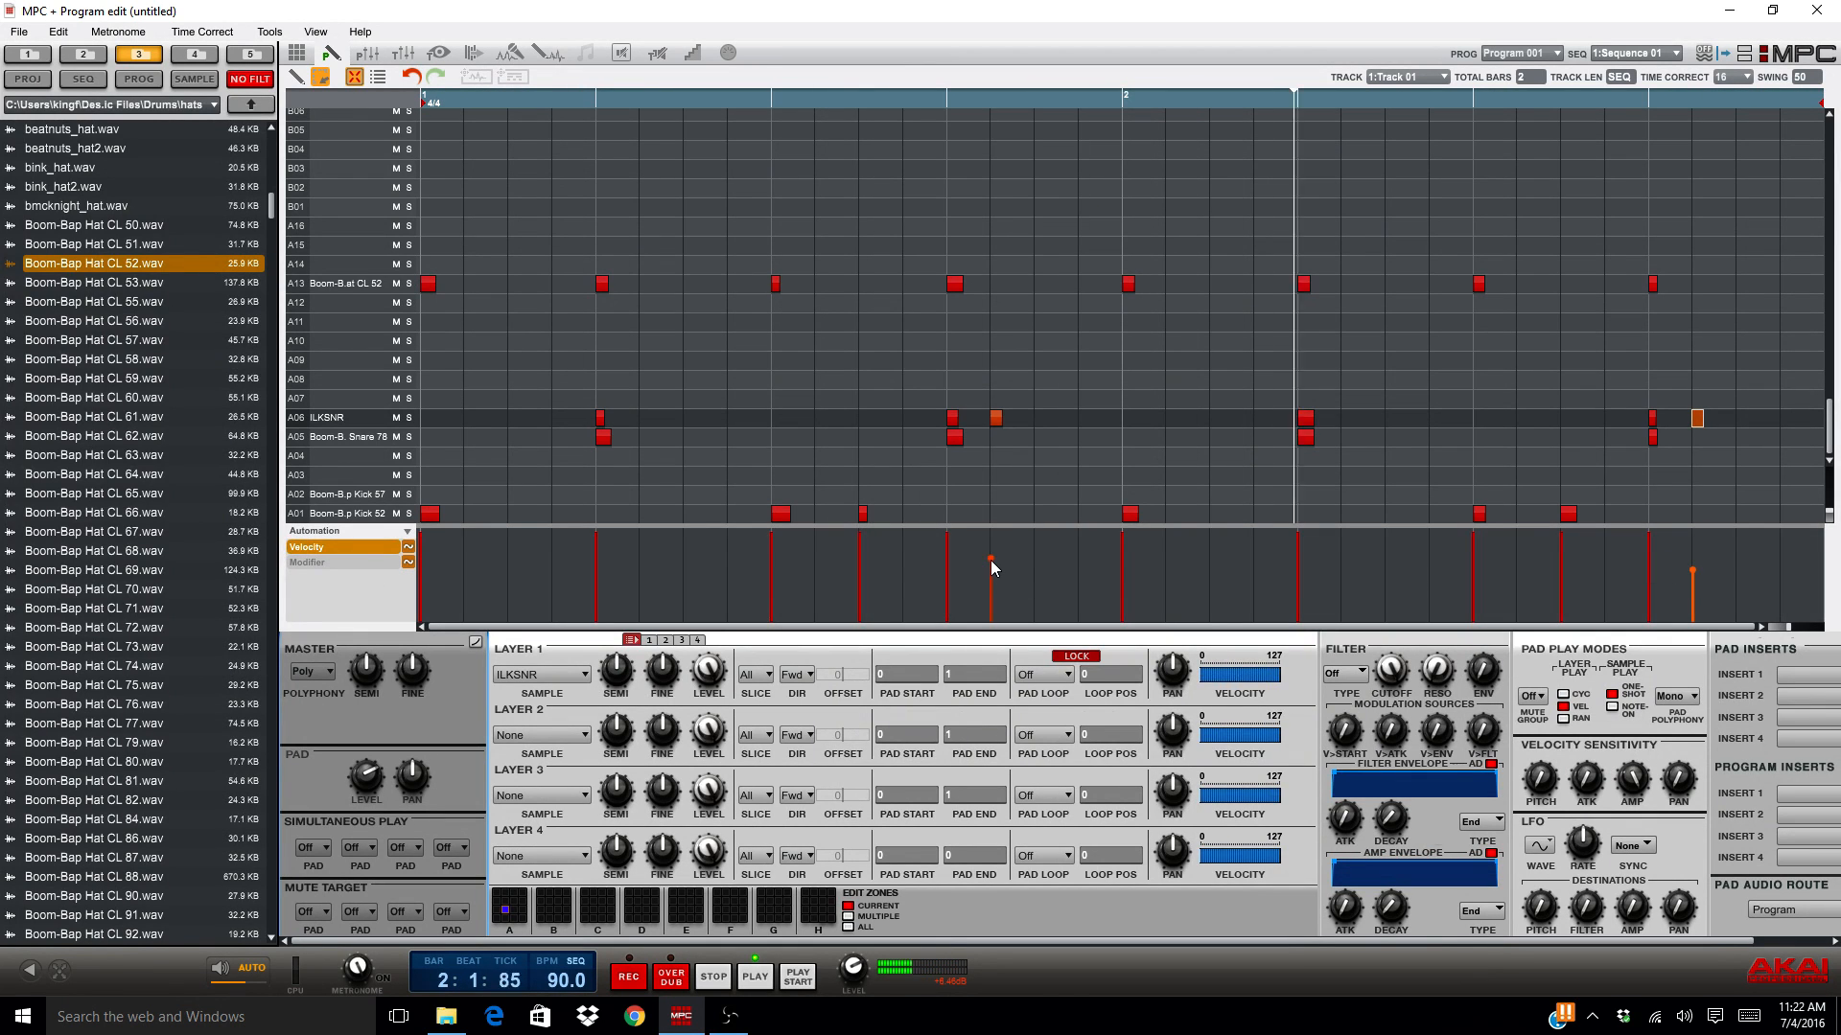
pyautogui.moveTo(991, 559)
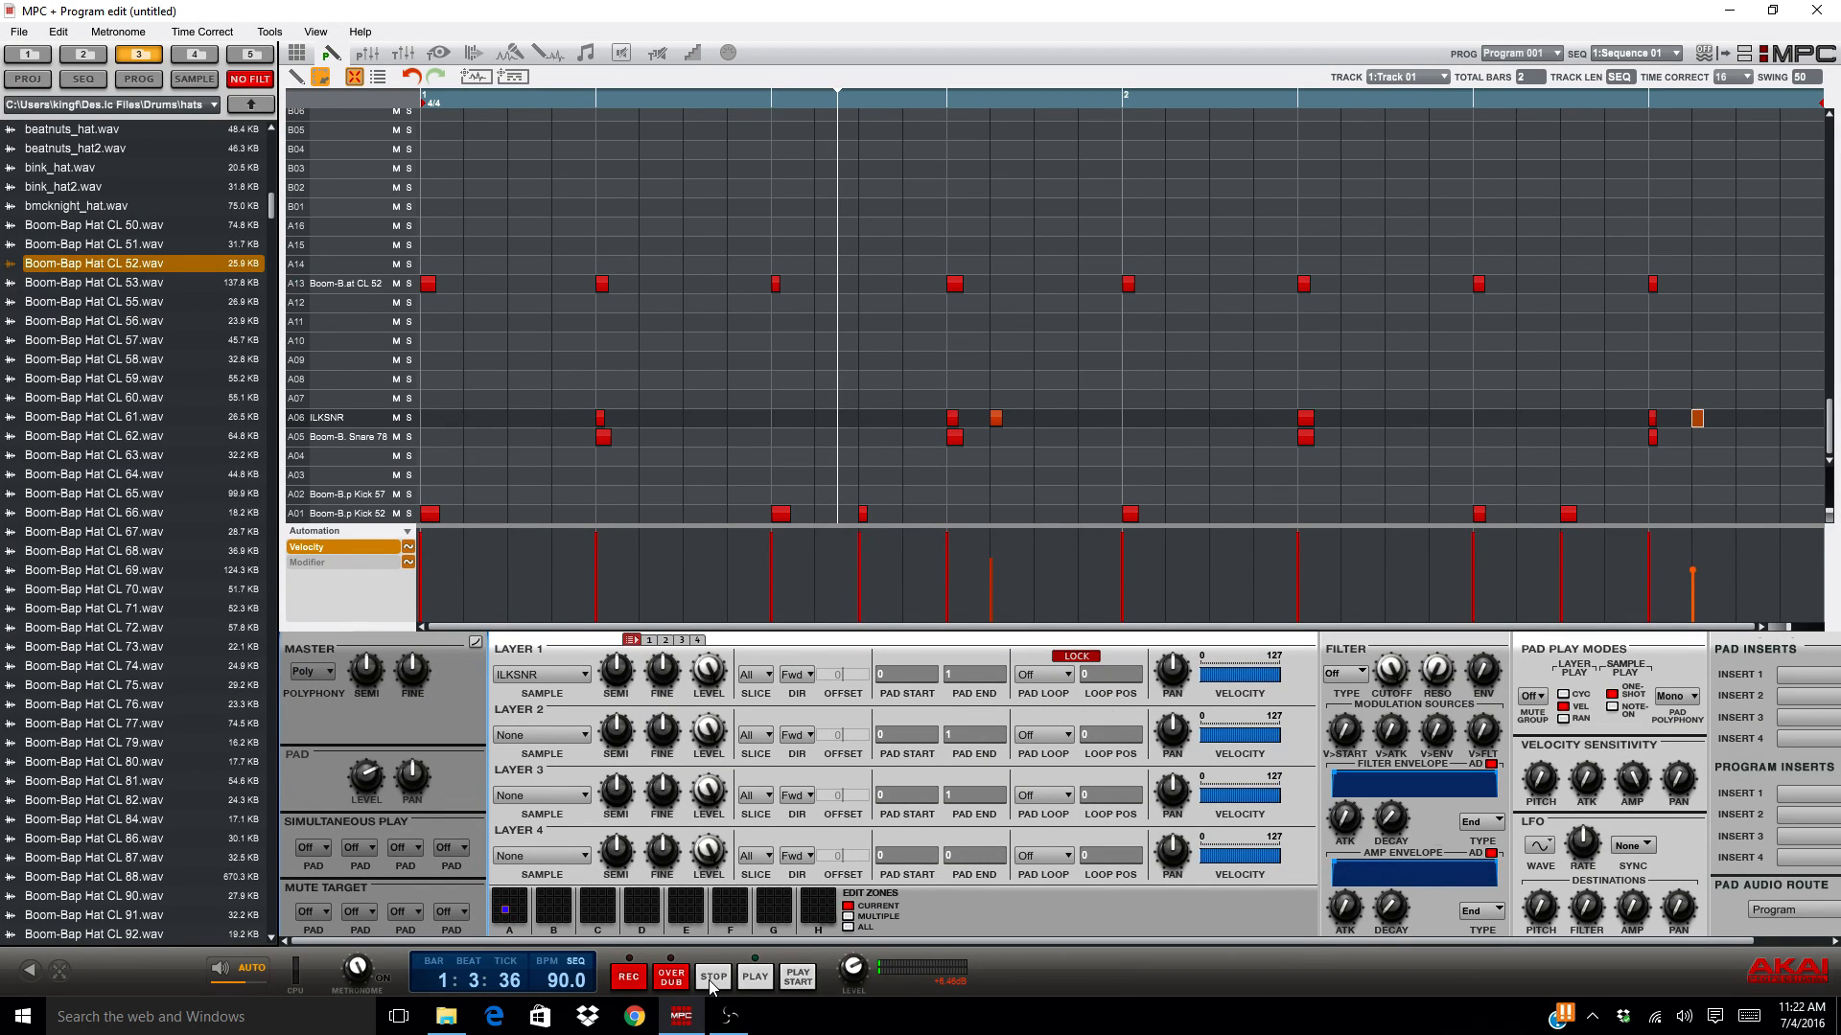
# Step: From the sequence start, overdub three consecutive sixteenth-note ILKSNR hits beginning on beat 3 of each bar
pyautogui.click(709, 977)
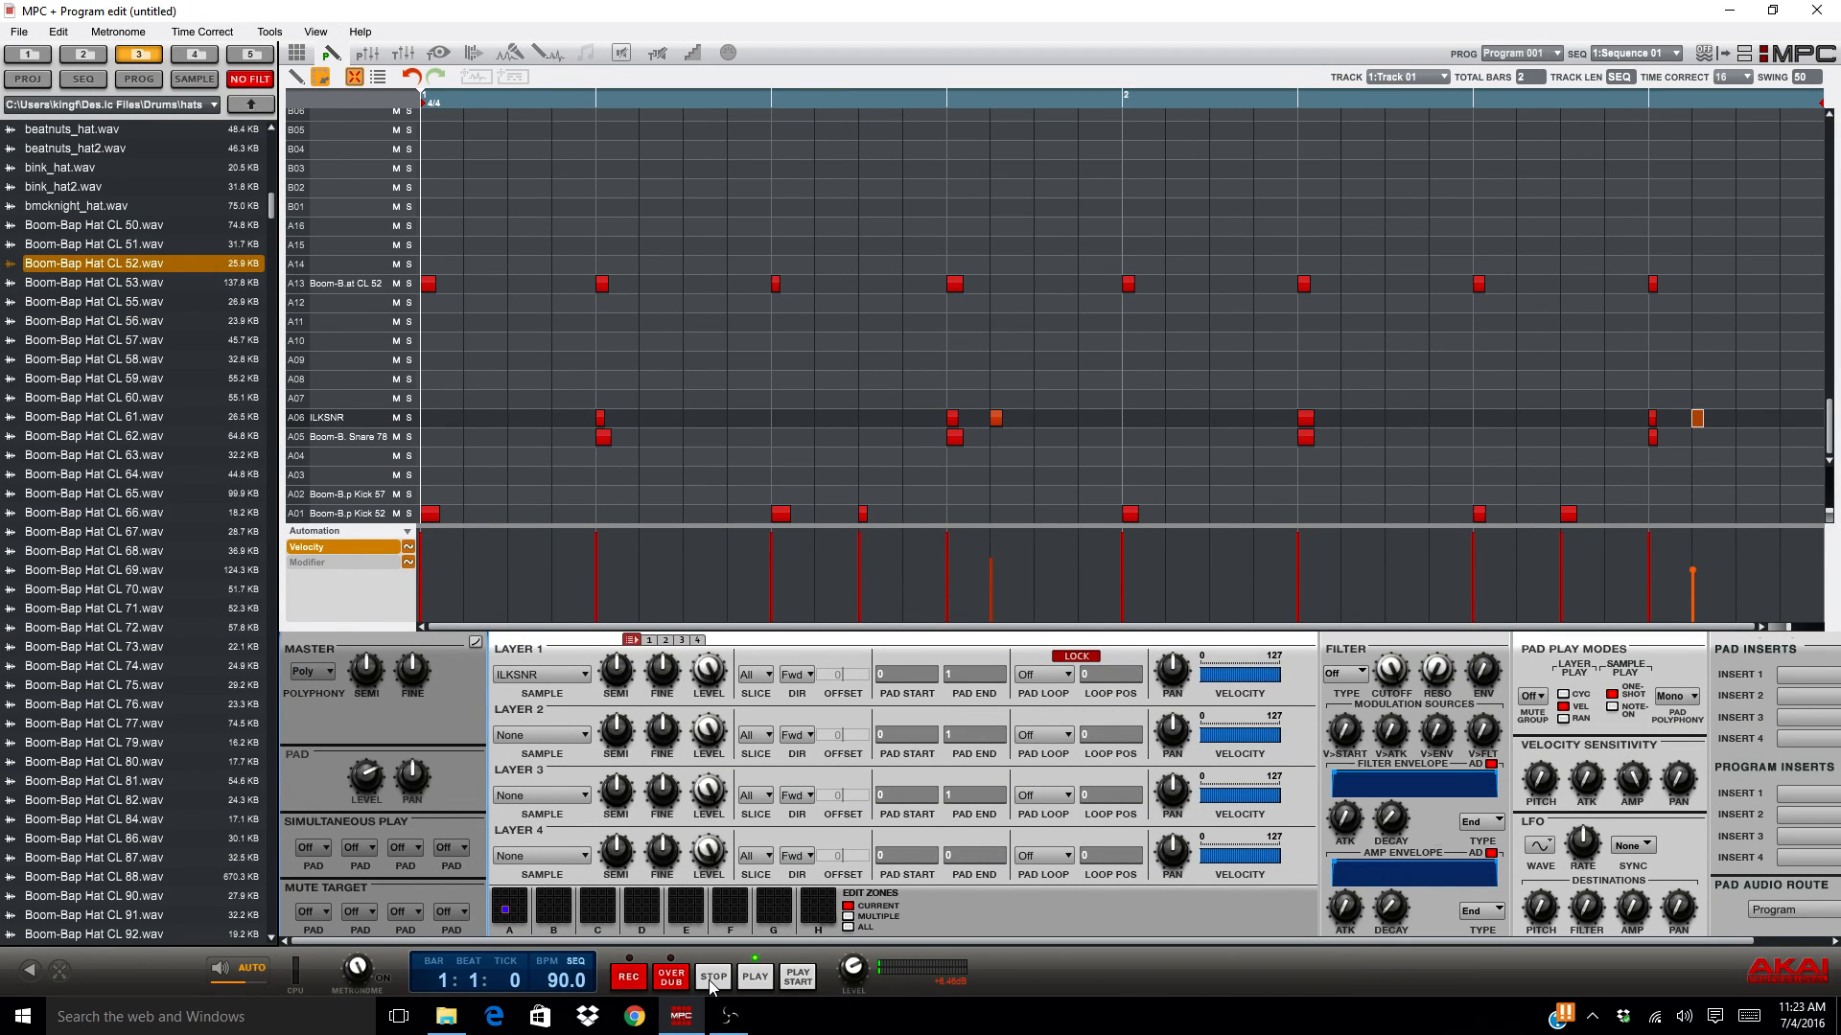
pyautogui.press('space')
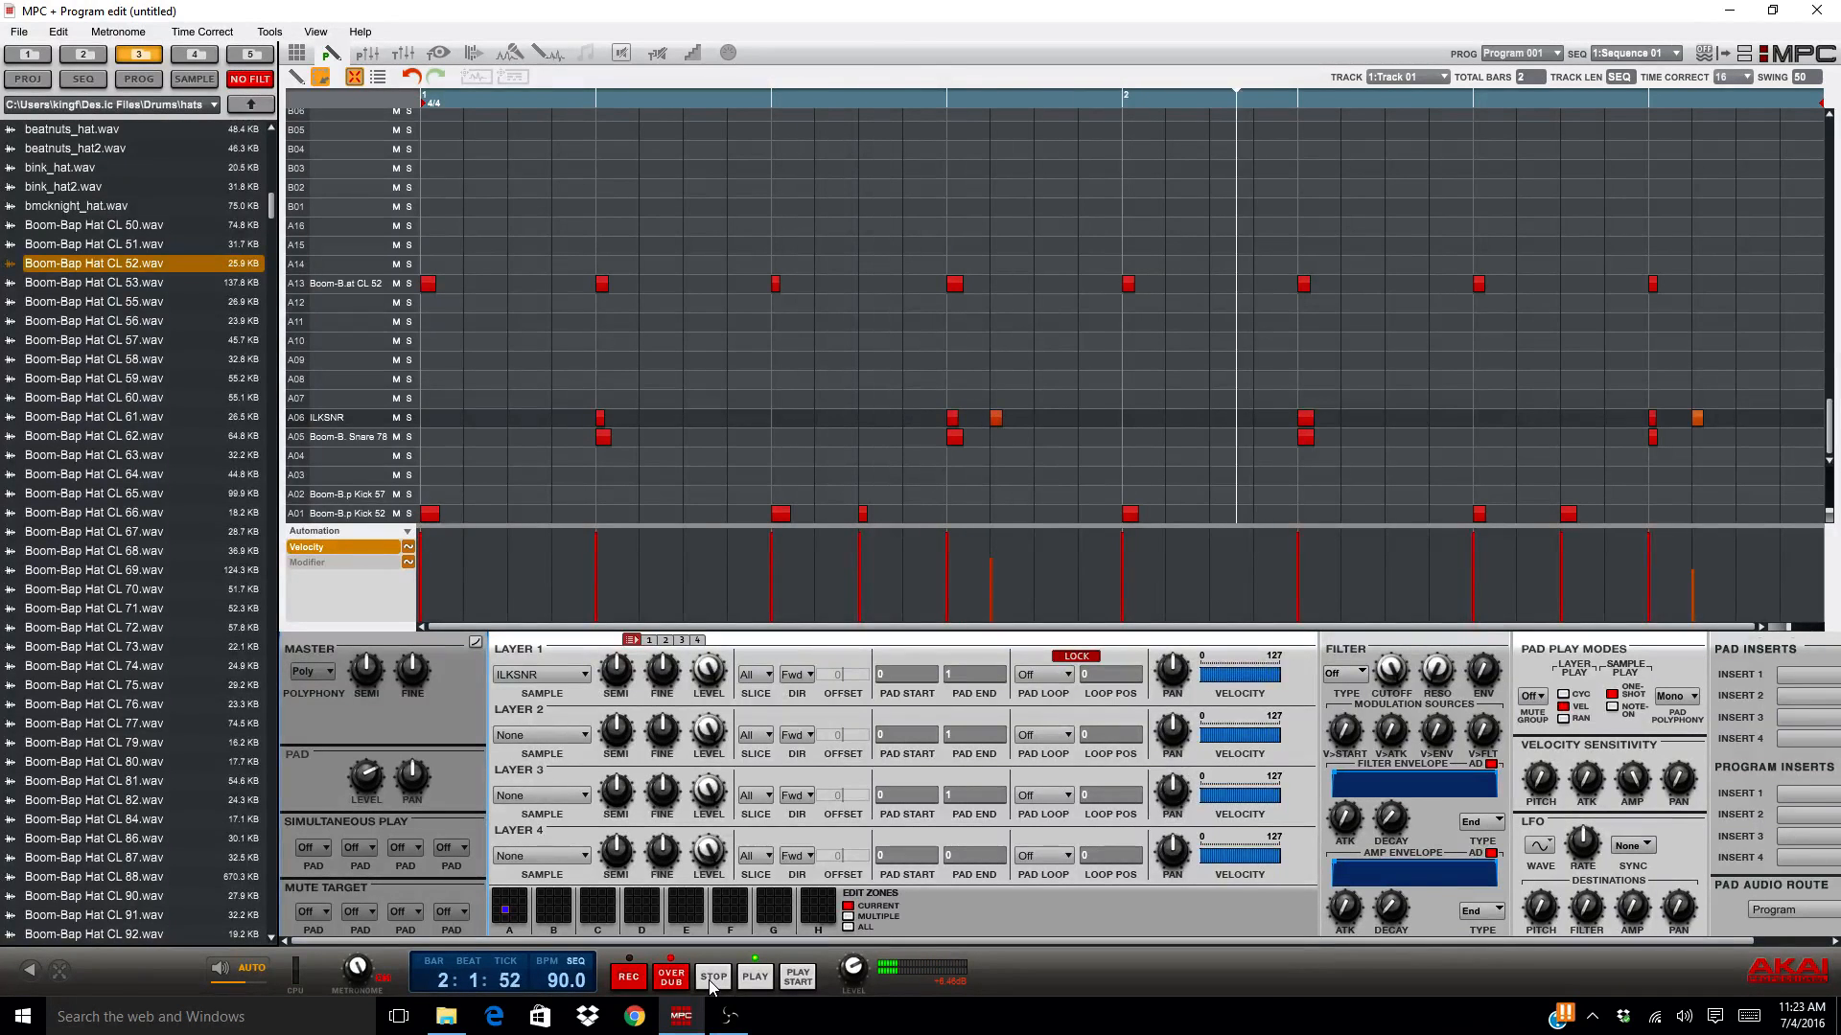
pyautogui.press('s')
pyautogui.press('s')
pyautogui.press('s')
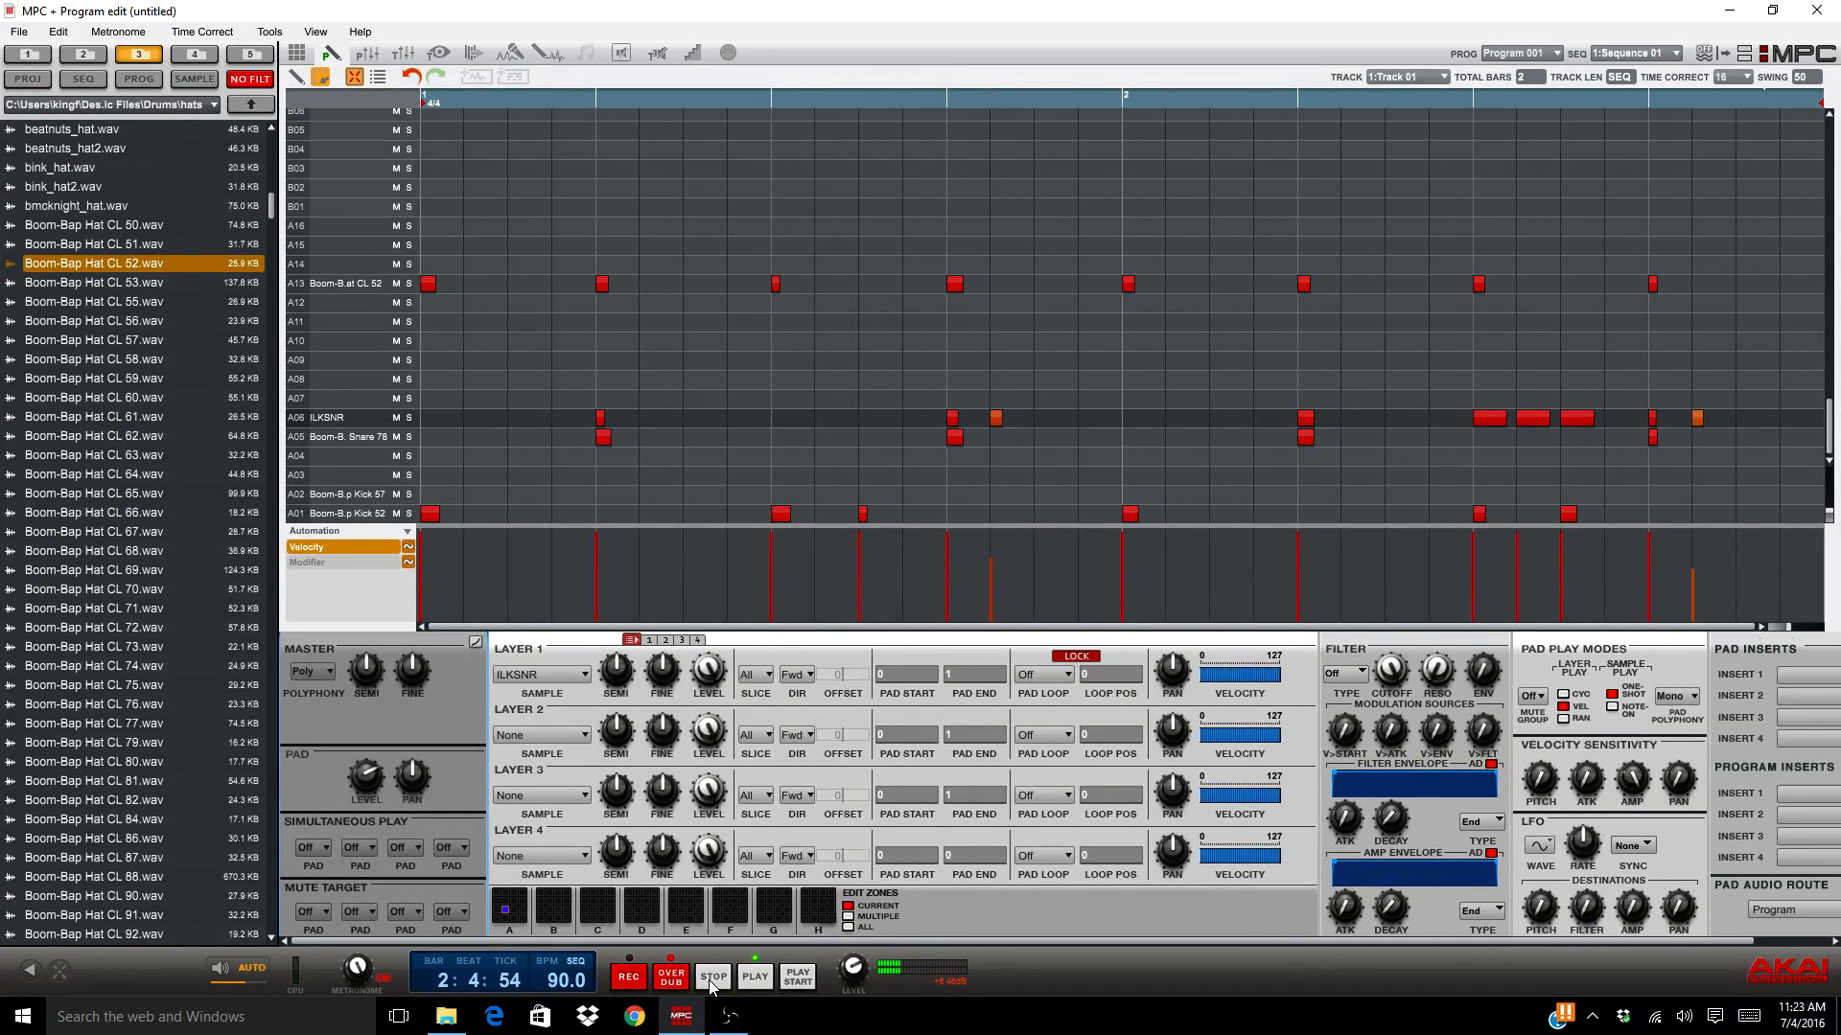
pyautogui.press('s')
pyautogui.press('s')
pyautogui.press('s')
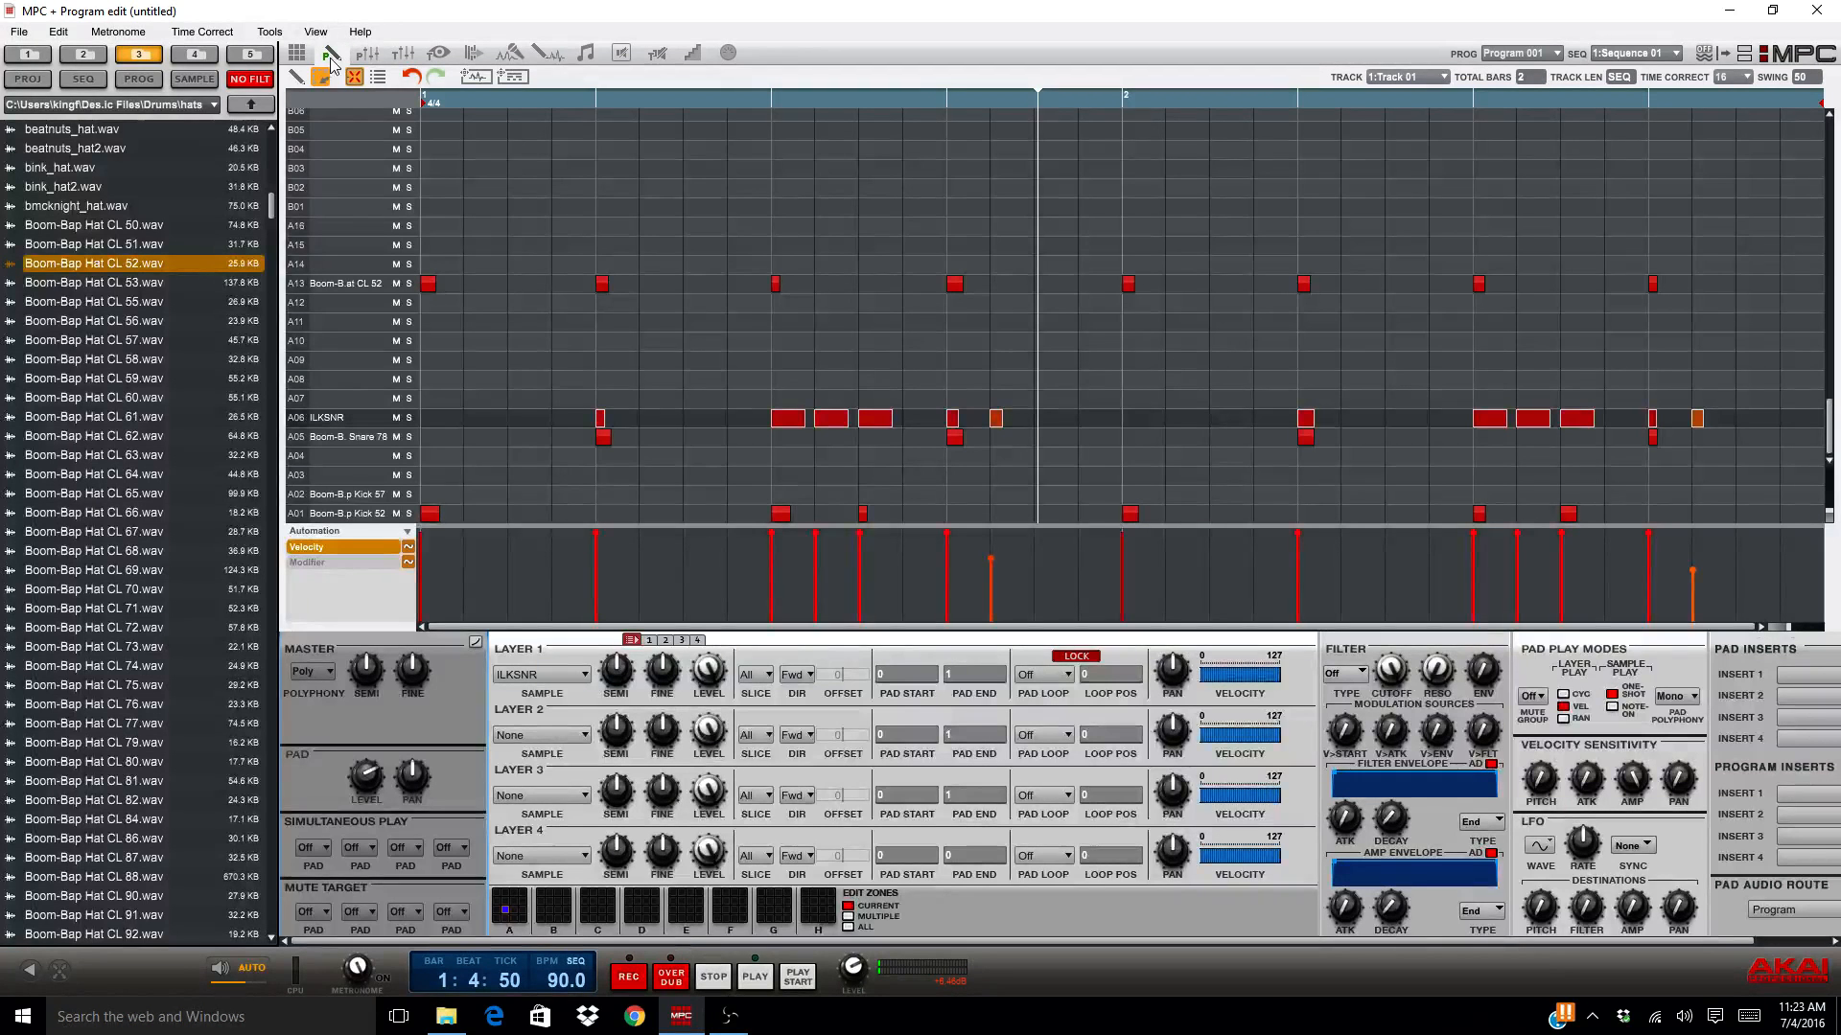
# Step: Return to Main mode and compare playback from the start with the sequence swing set to 60 and set to 50
pyautogui.click(296, 53)
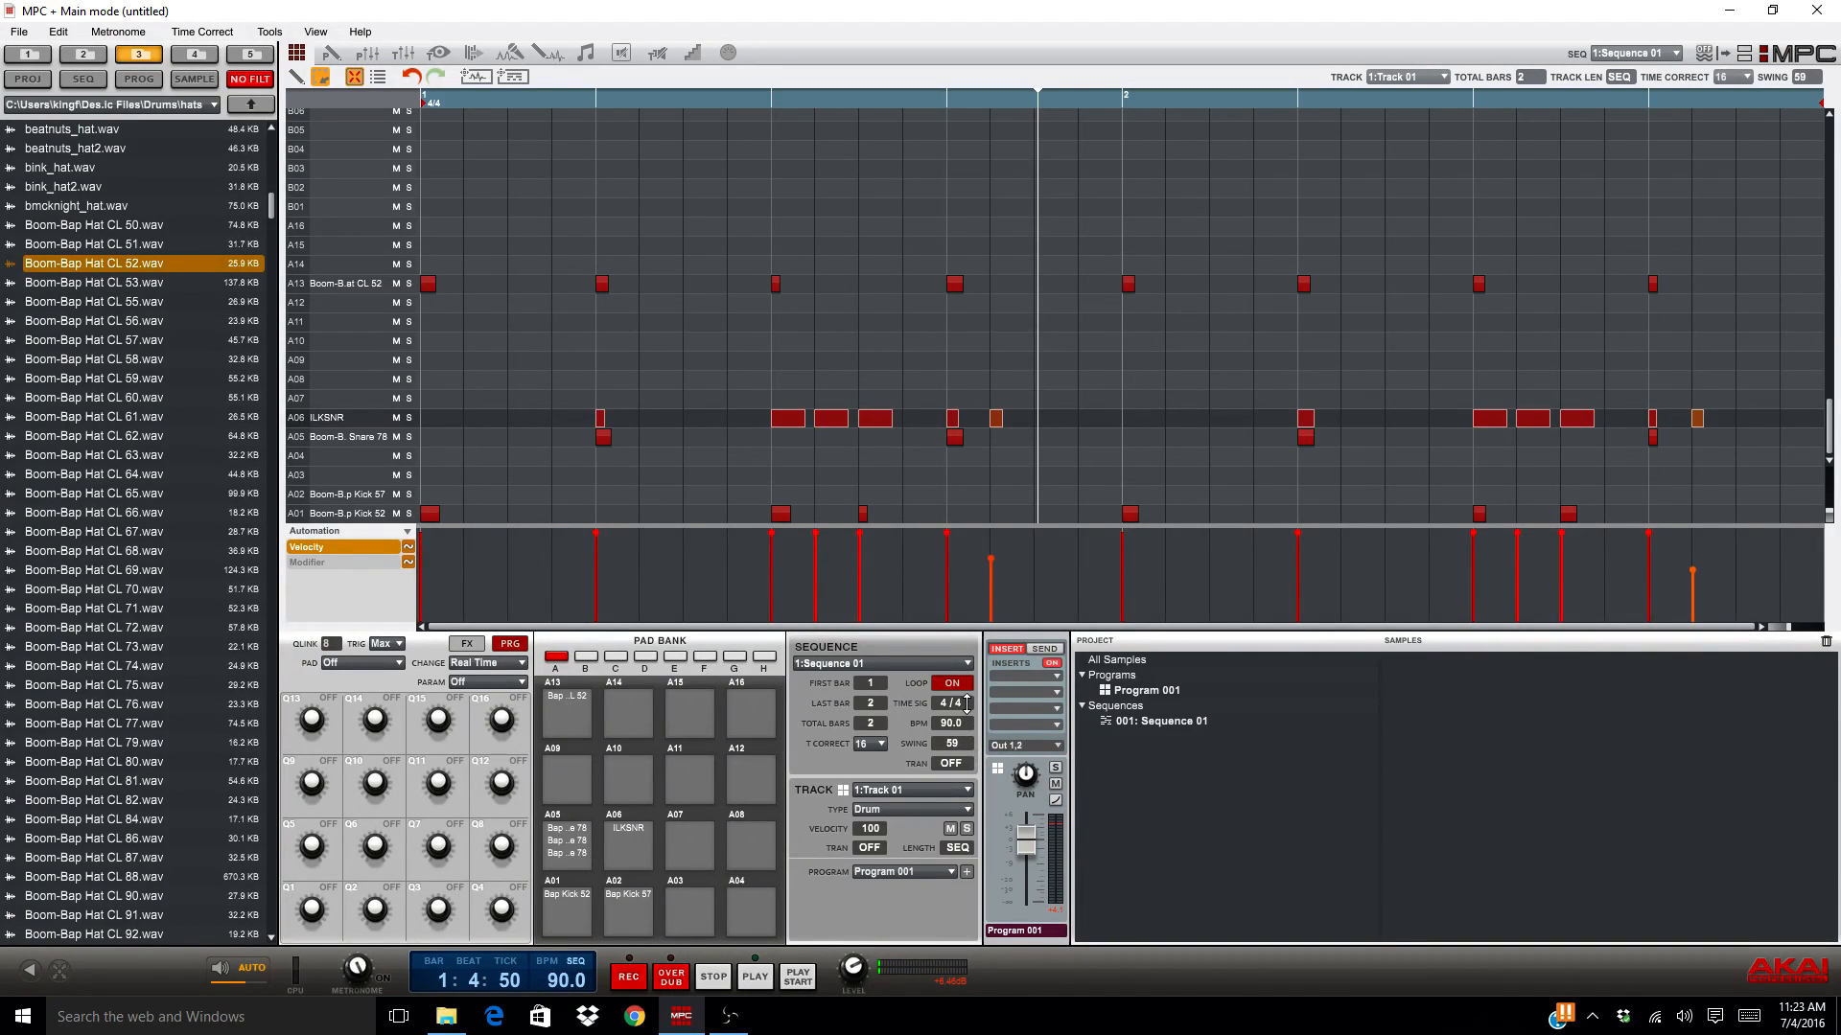
pyautogui.click(797, 978)
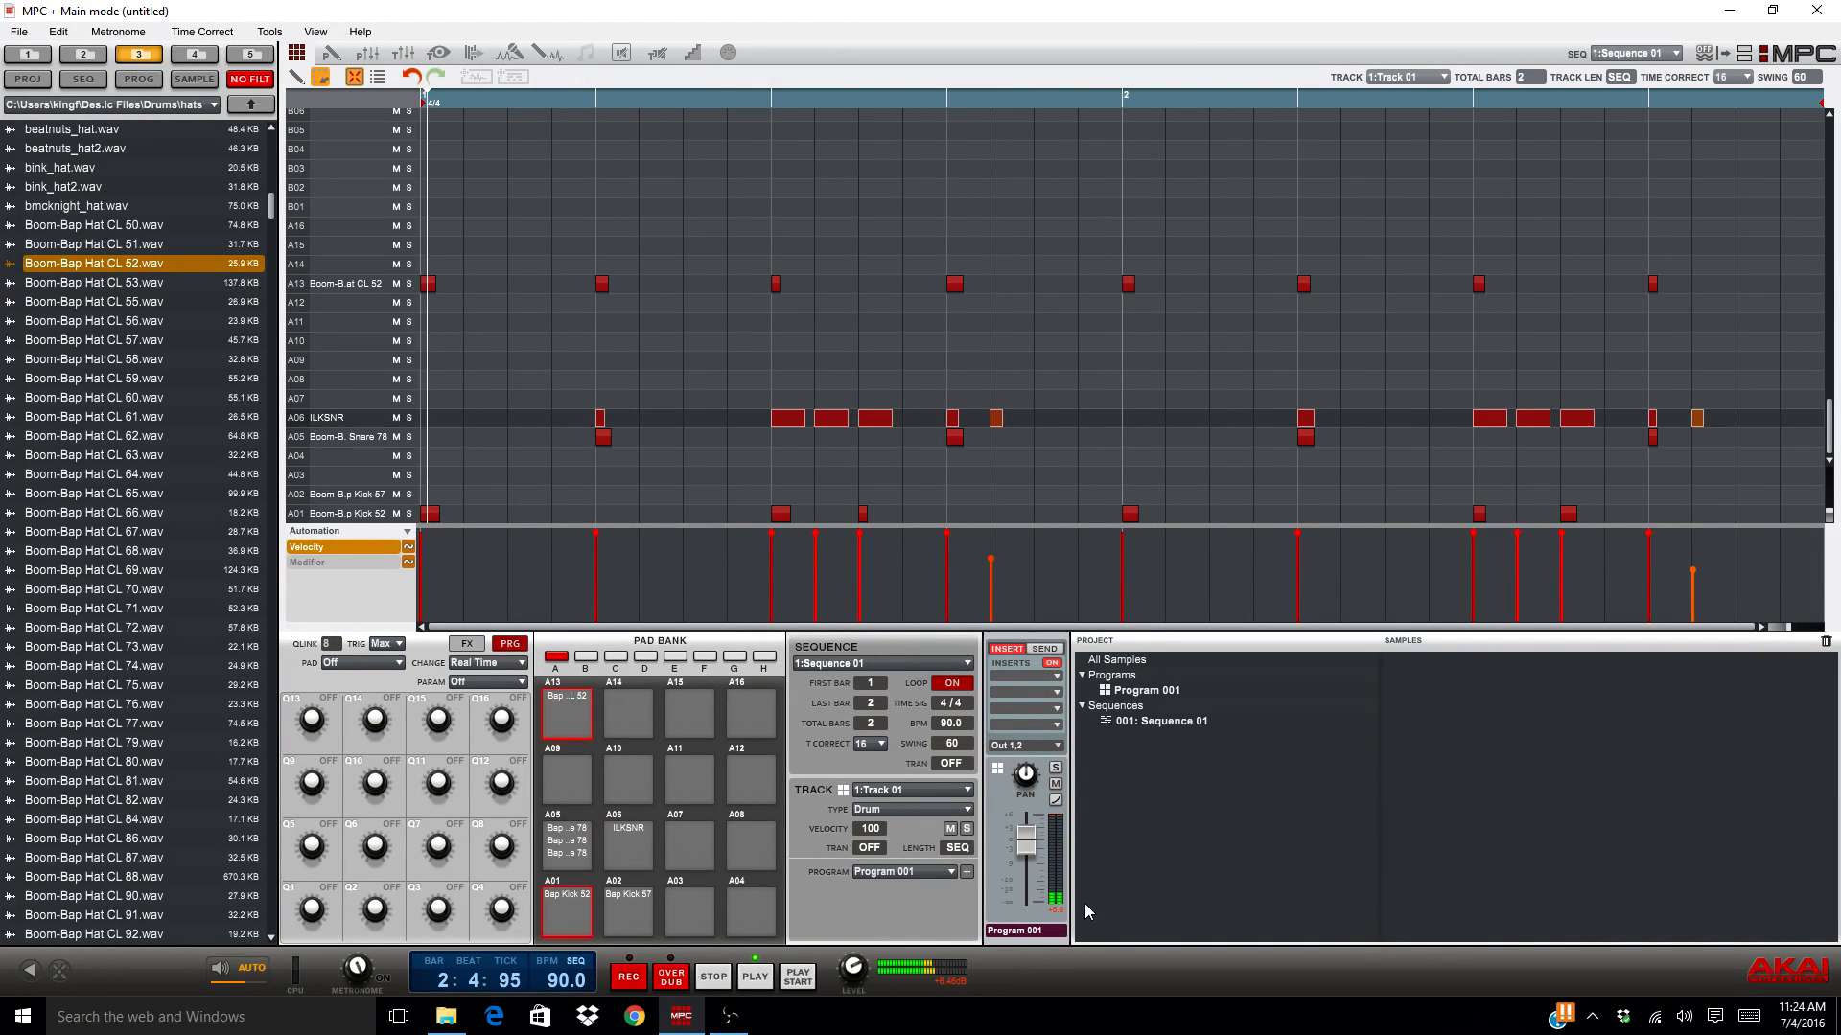
pyautogui.click(717, 978)
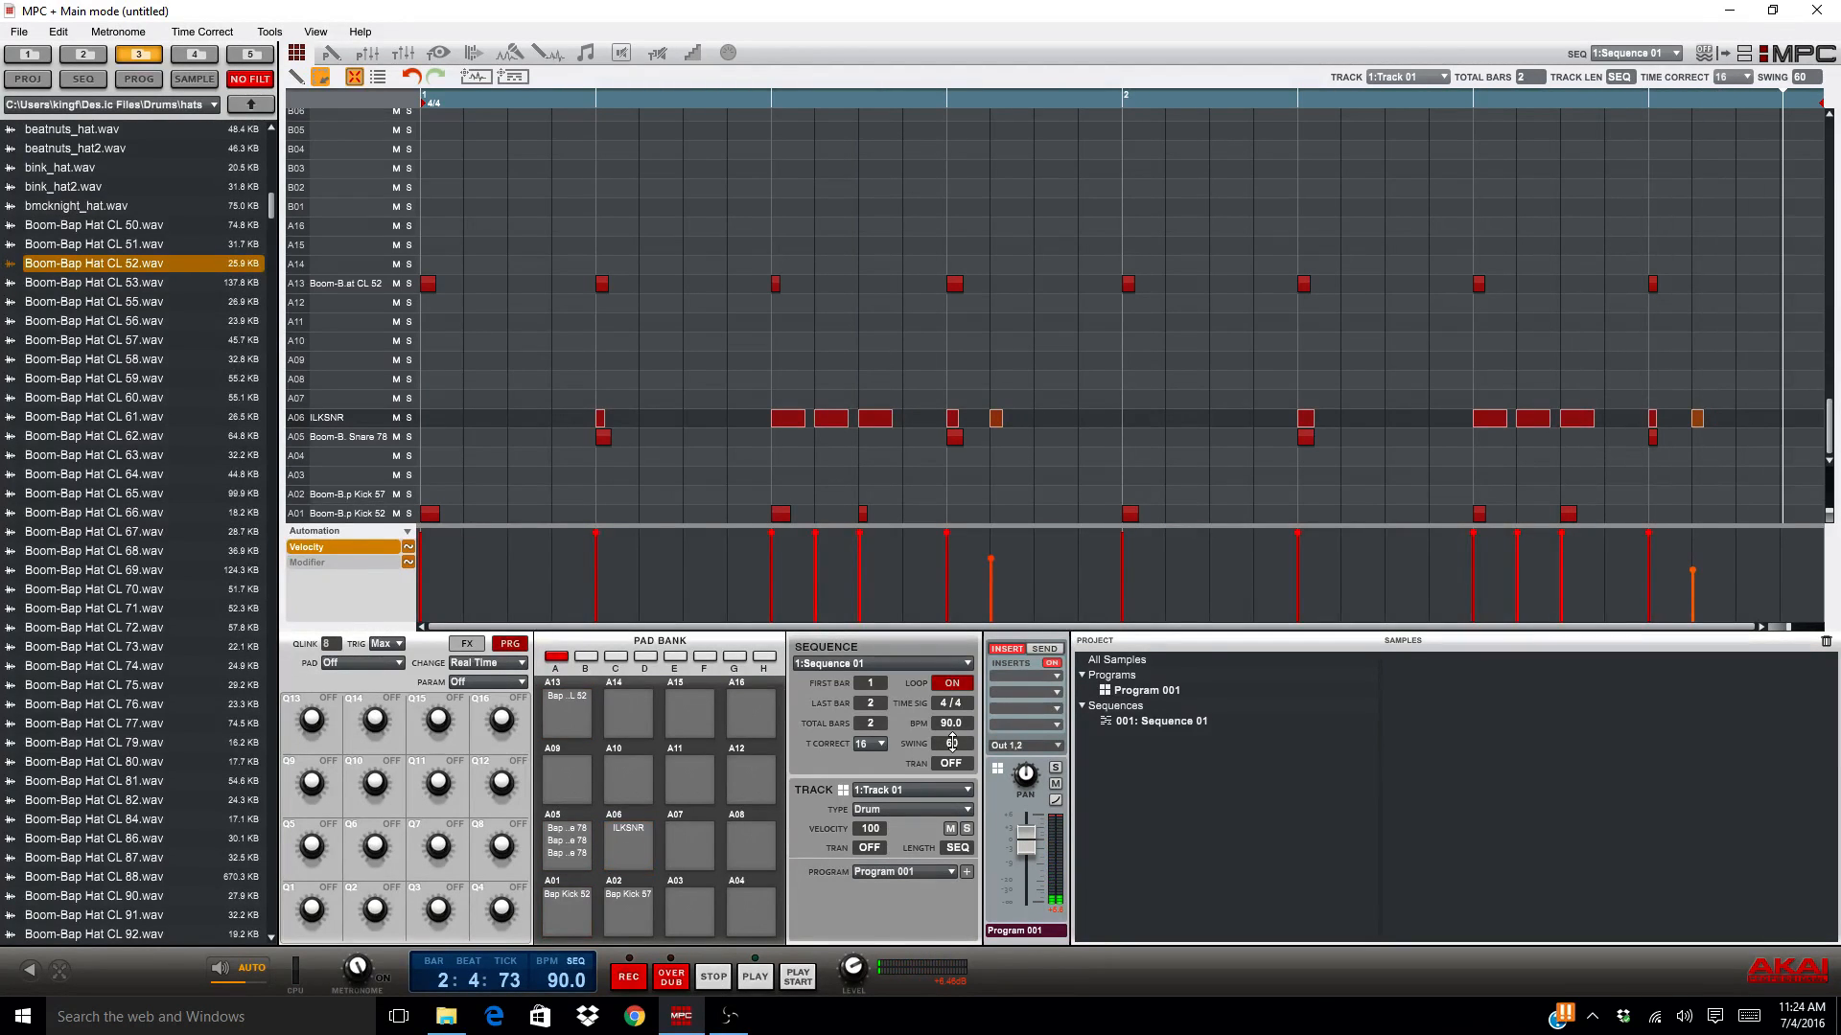
pyautogui.moveTo(952, 742); pyautogui.dragTo(975, 784)
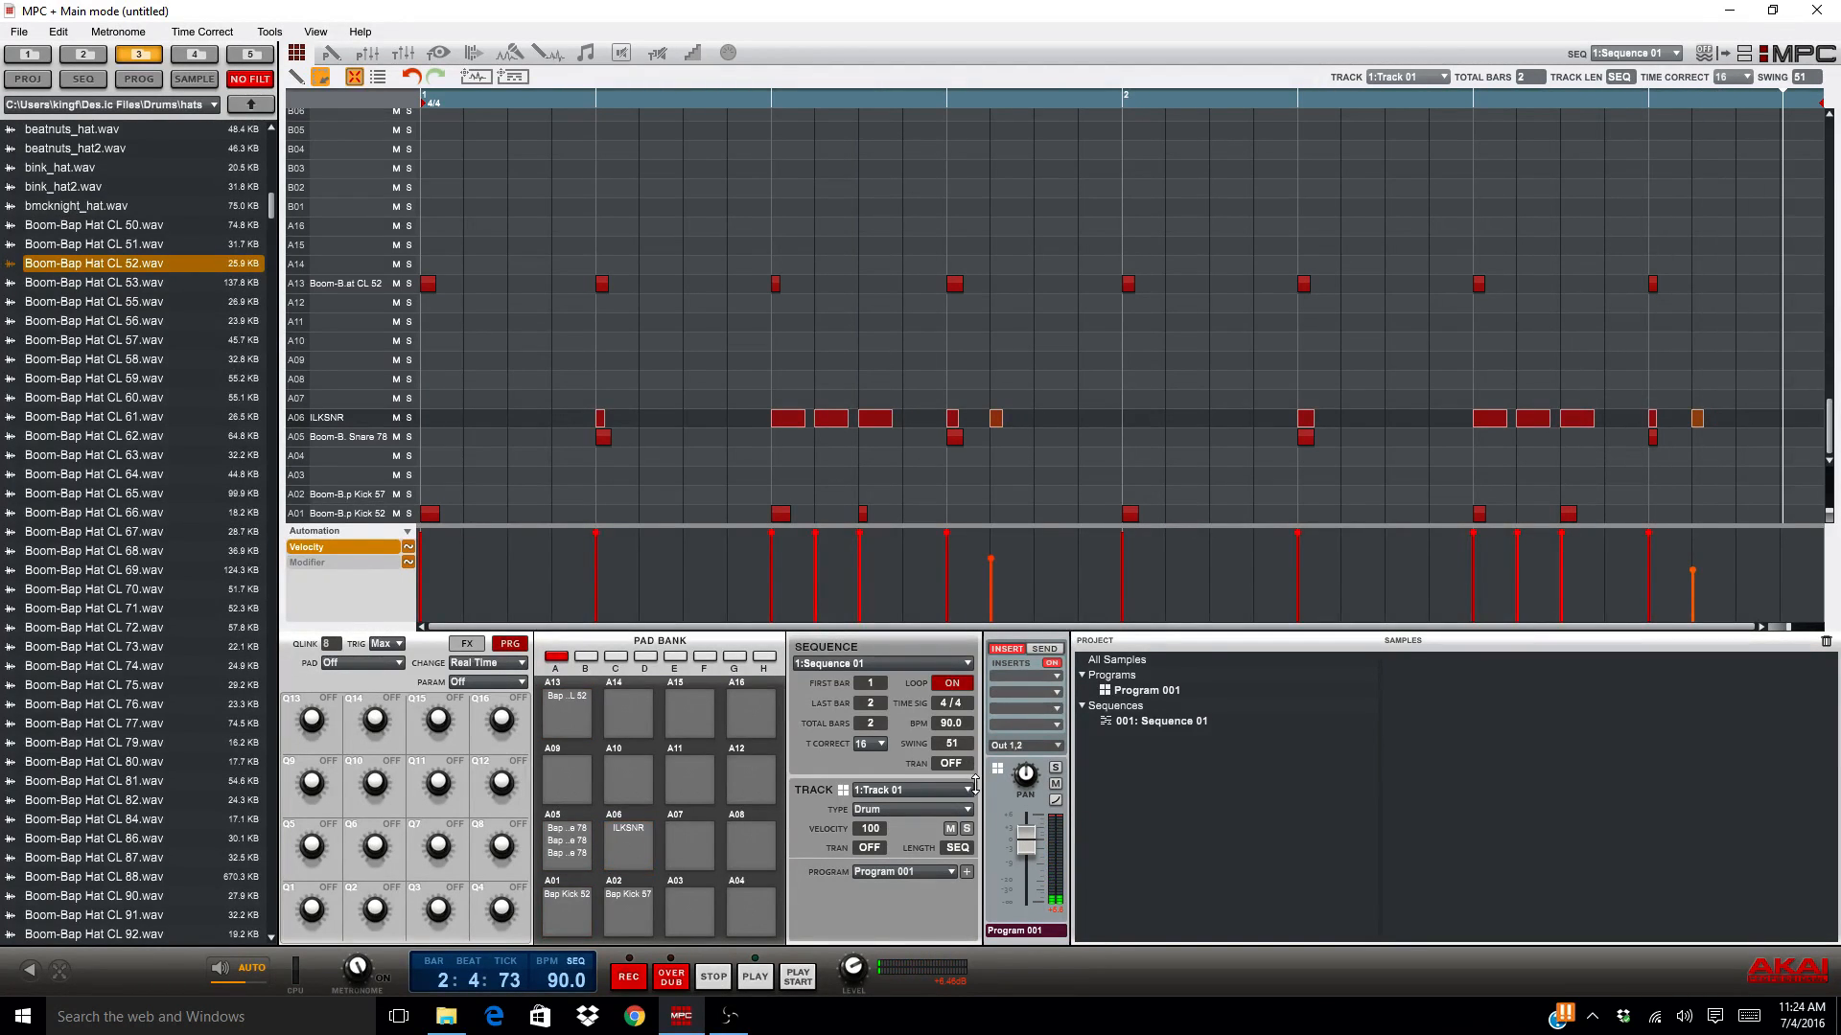
pyautogui.click(799, 978)
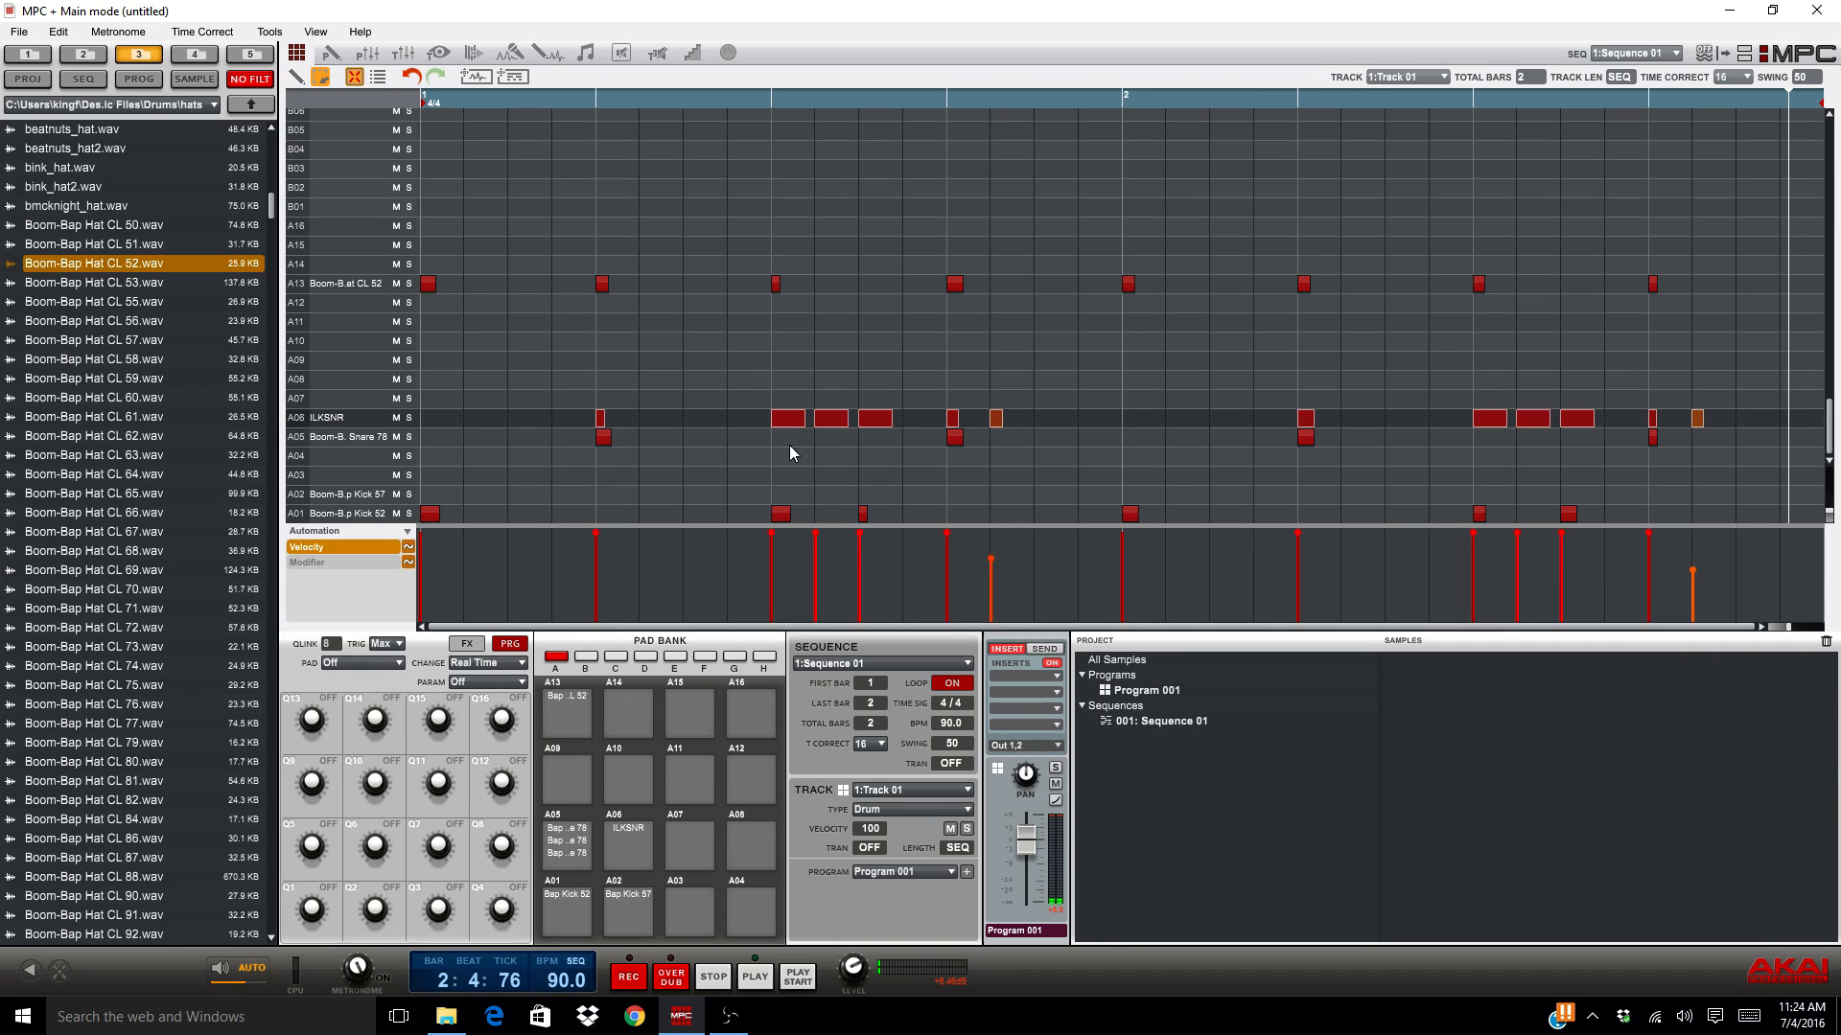
# Step: Delete the three ILKSNR hits starting on beat 3 and the single hit after beat 4 in both bars
pyautogui.moveTo(734, 364); pyautogui.dragTo(892, 450)
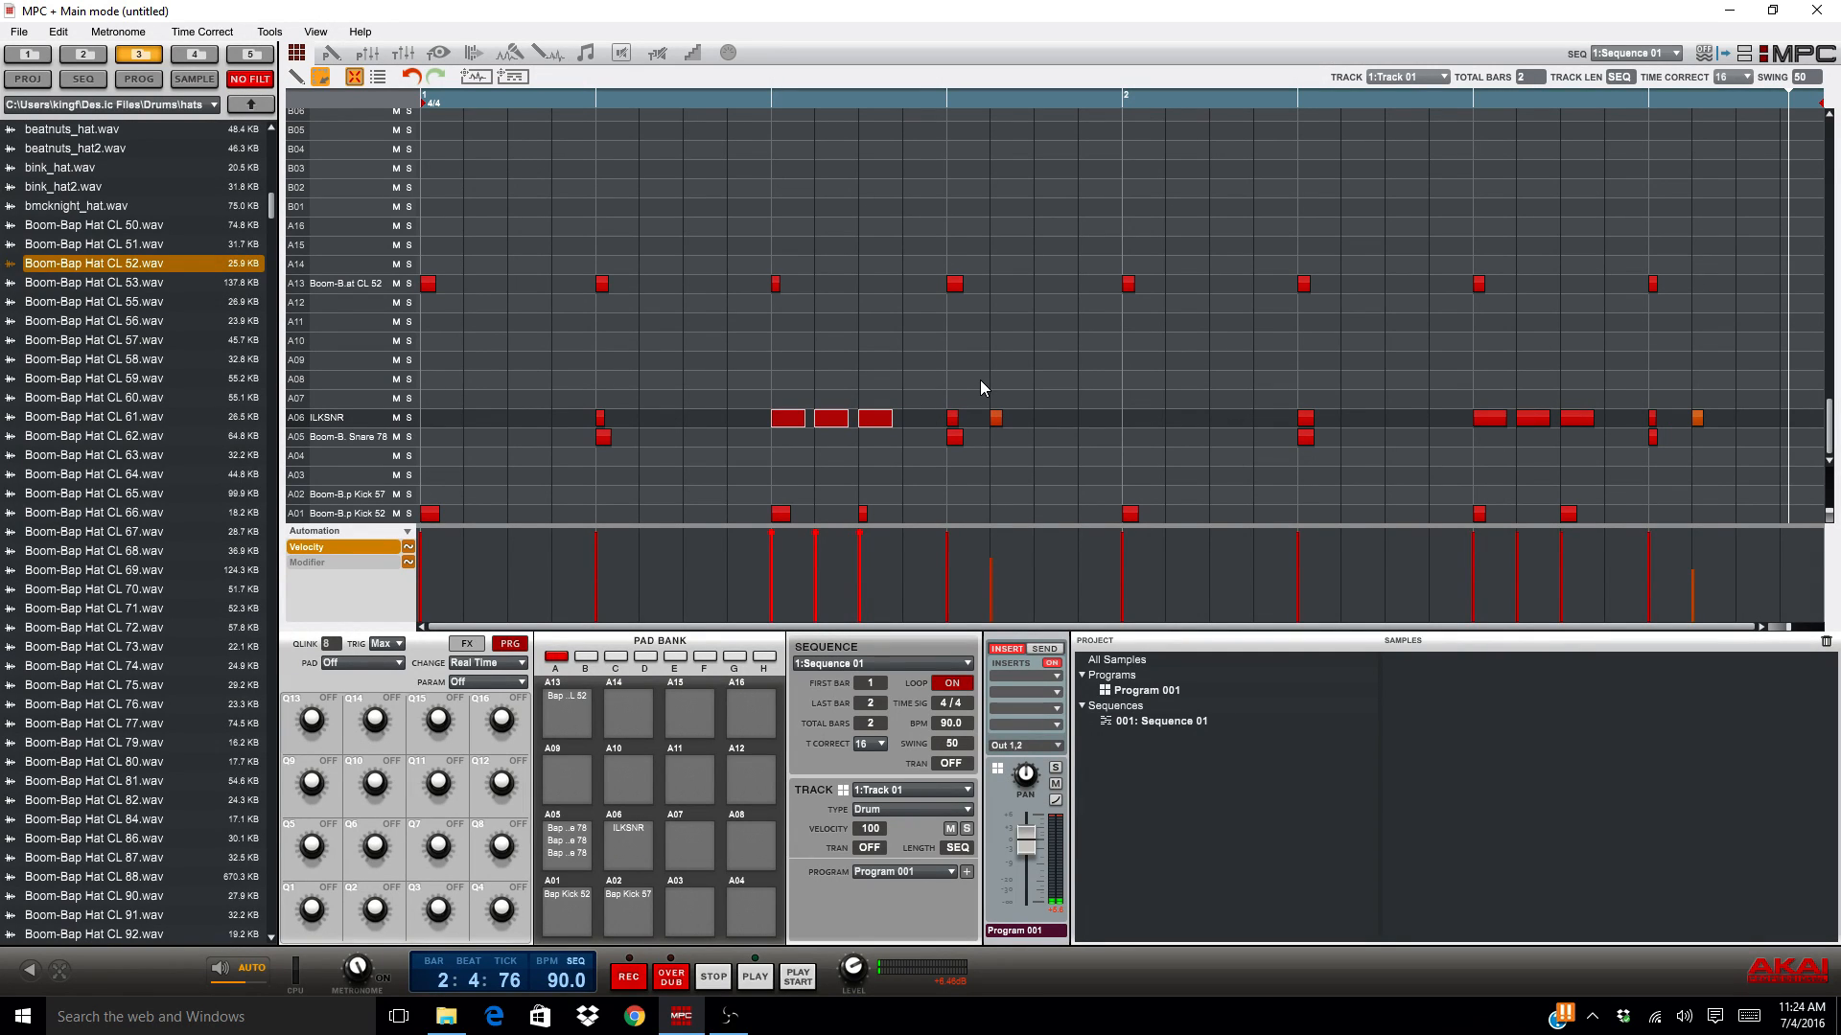
pyautogui.press('Delete')
pyautogui.click(995, 418)
pyautogui.press('Delete')
pyautogui.moveTo(1672, 383); pyautogui.dragTo(1737, 468)
pyautogui.press('Delete')
pyautogui.moveTo(1484, 361); pyautogui.dragTo(1591, 466)
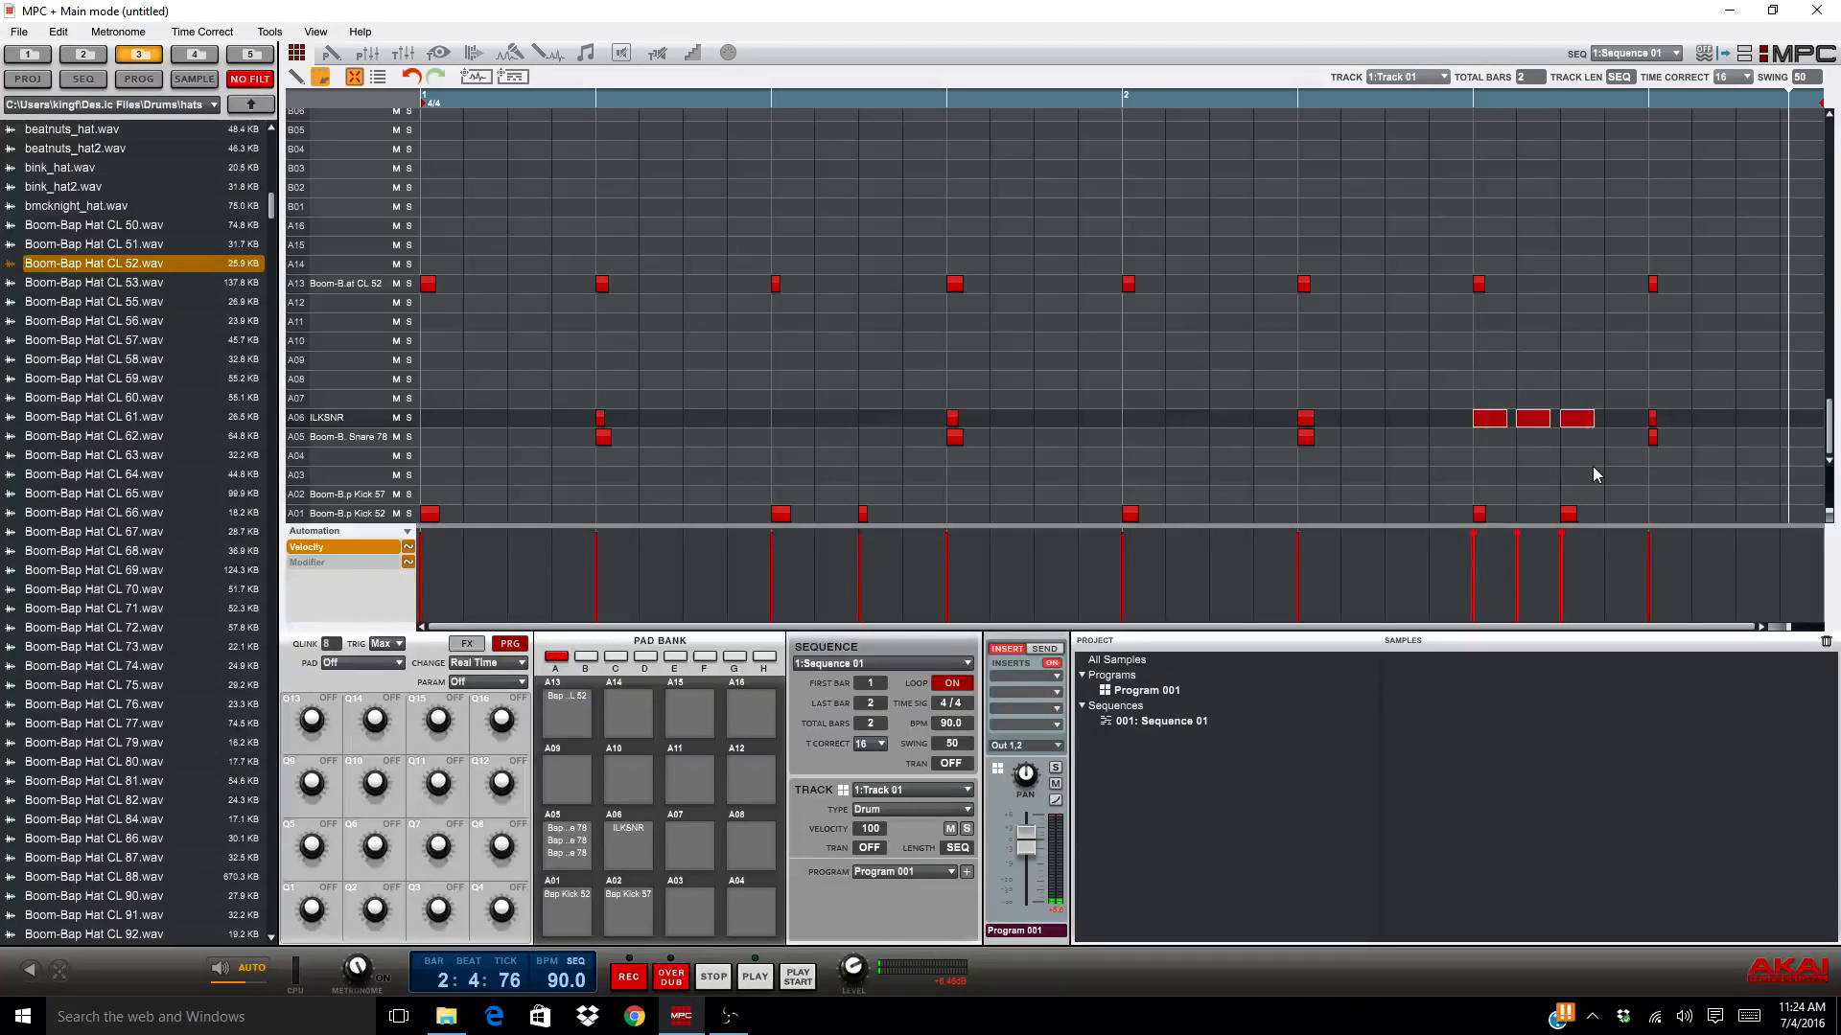
pyautogui.press('Delete')
# Step: Overdub three consecutive sixteenth-note Boom-Bap Snare 78 hits starting on beat 1 of each bar
pyautogui.press('space')
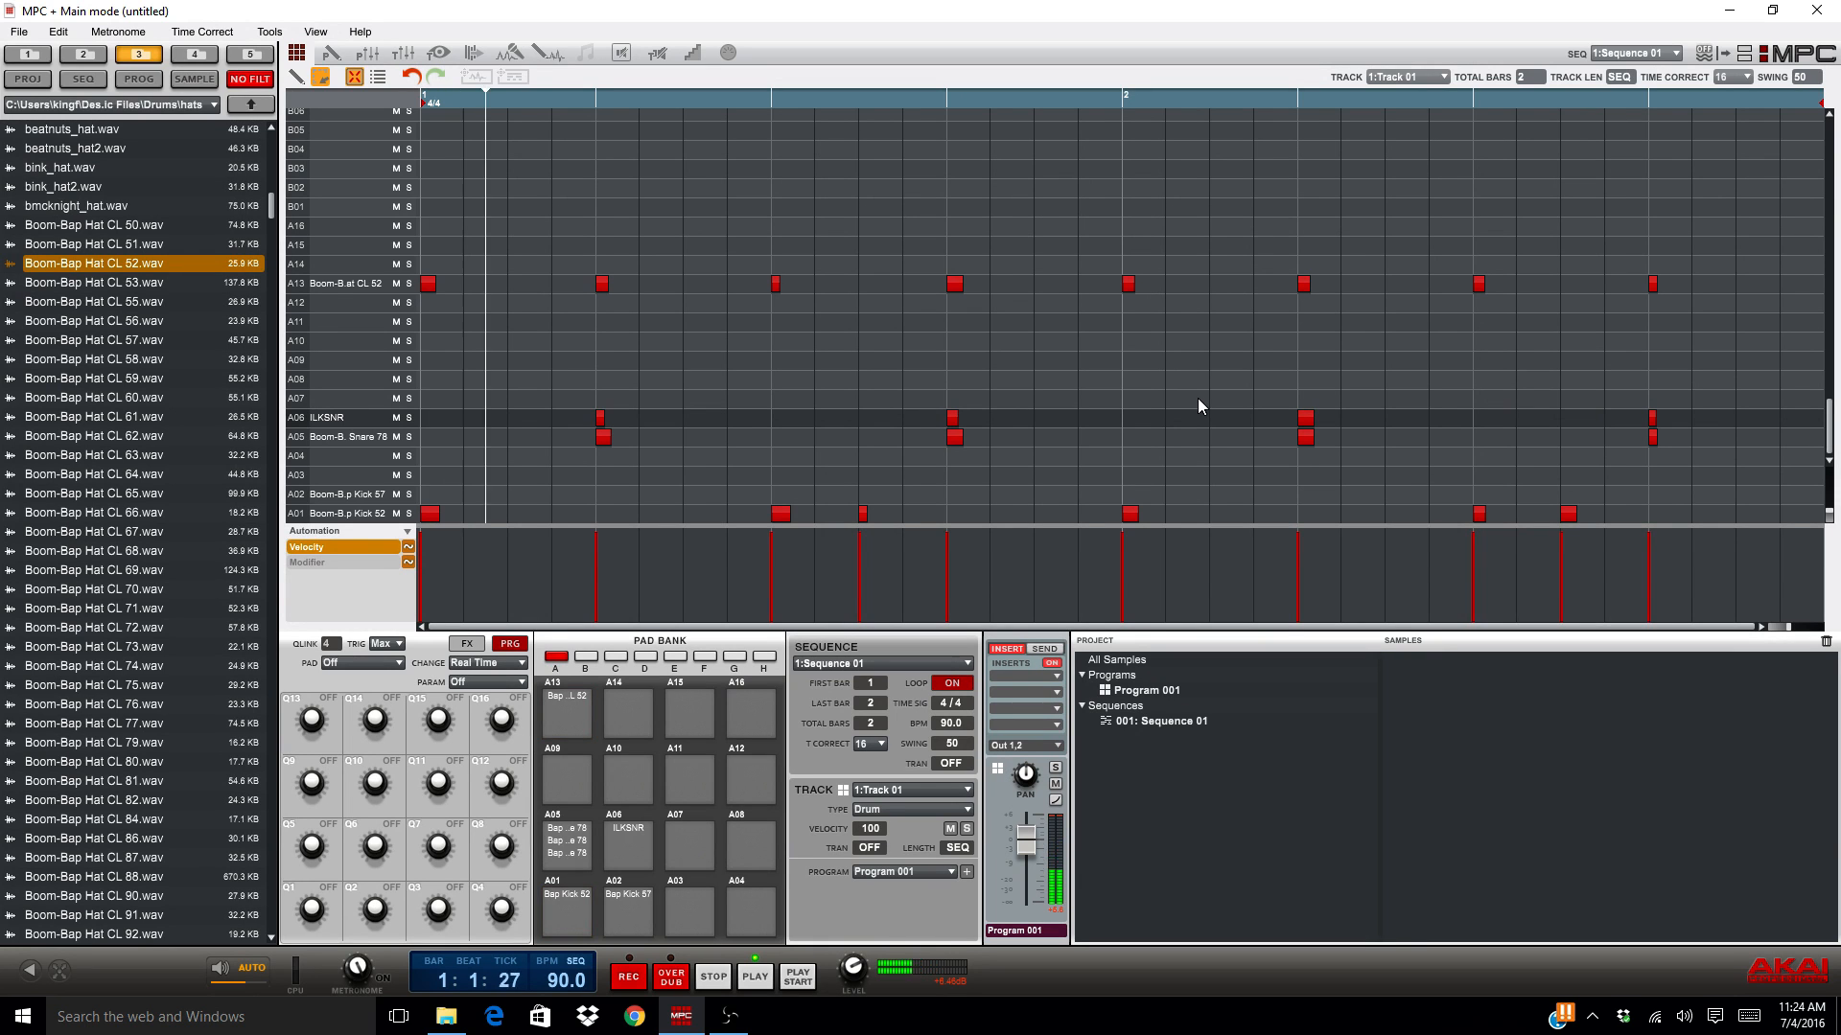
pyautogui.press('a')
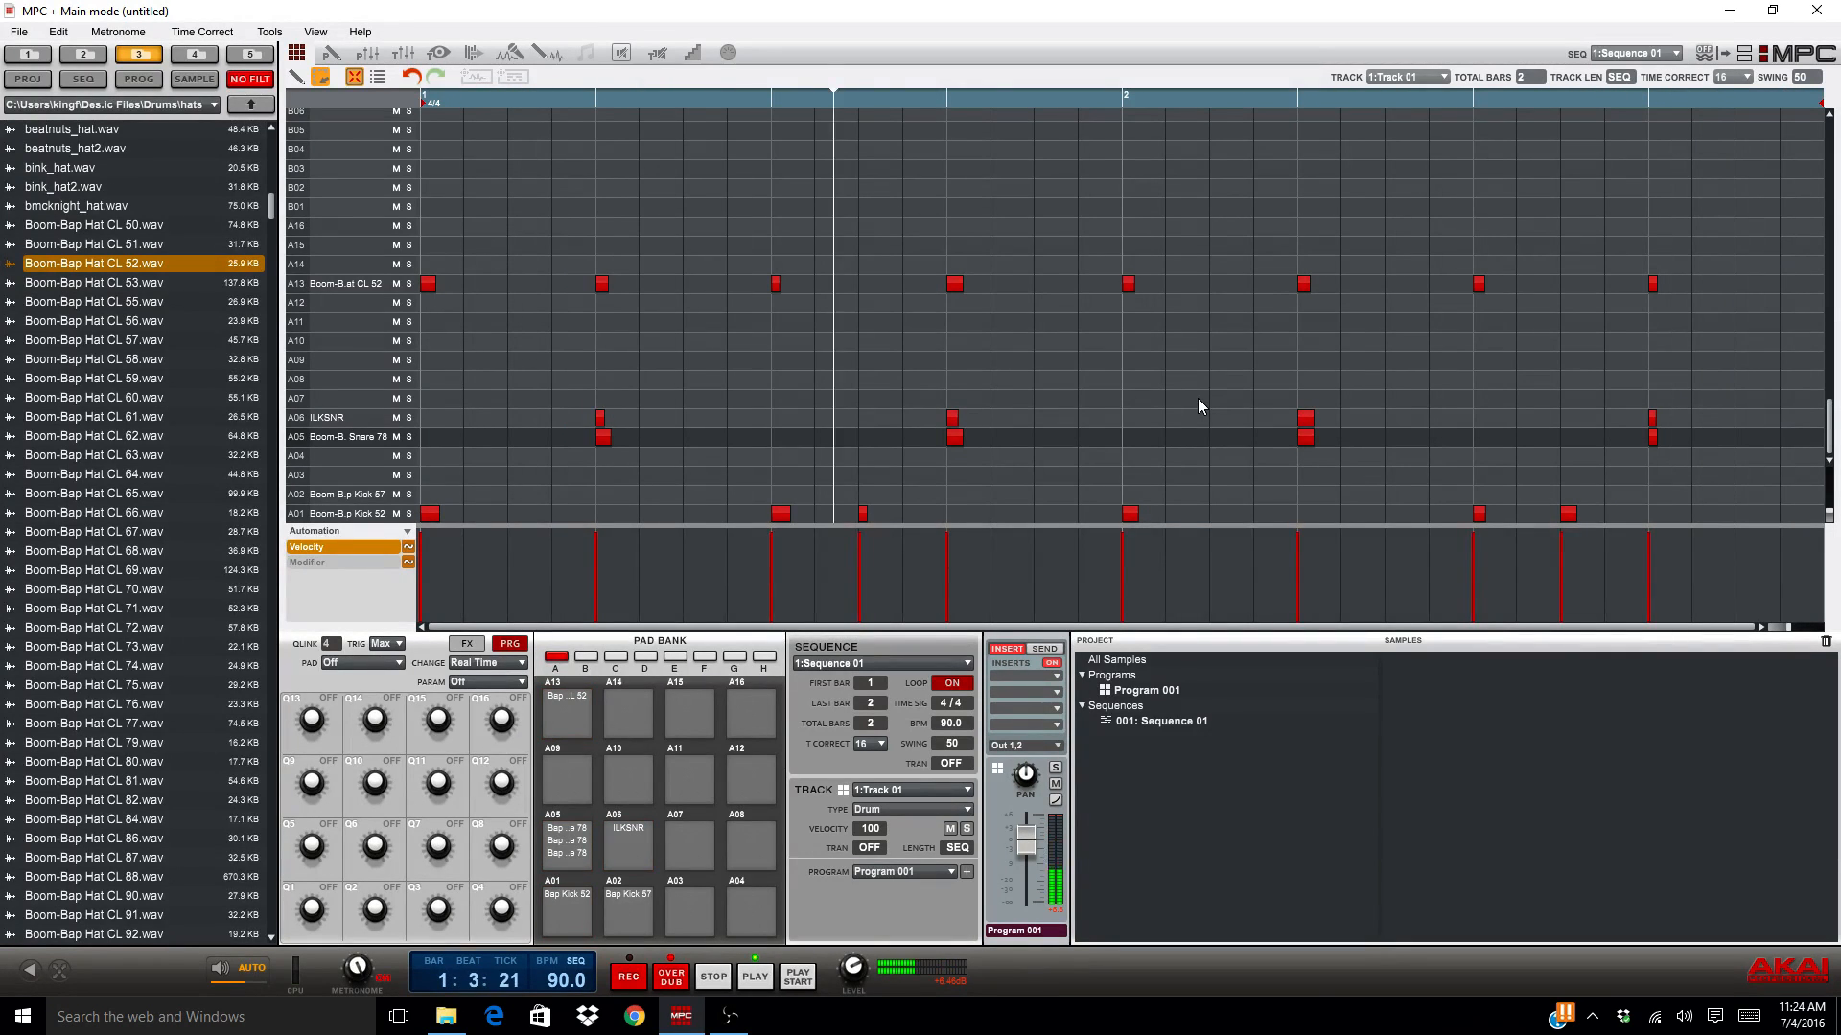
pyautogui.press('a')
pyautogui.press('a')
pyautogui.press('a')
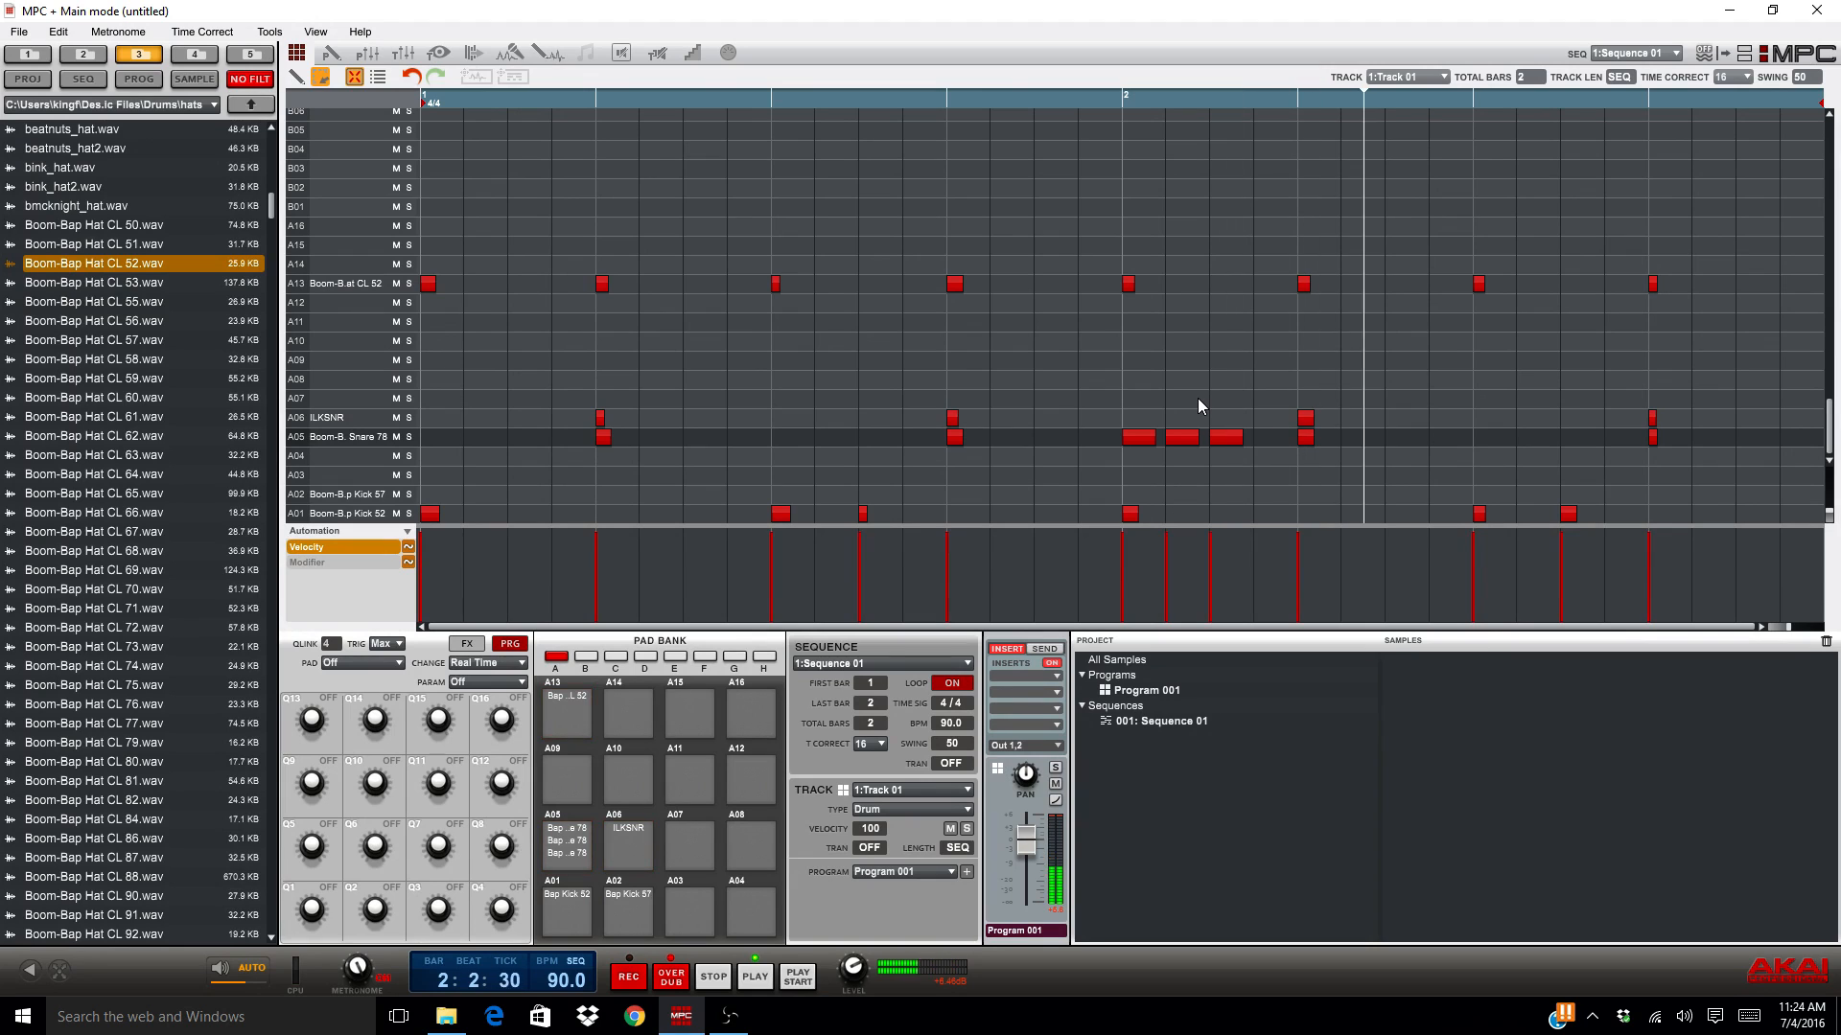
pyautogui.press('a')
pyautogui.press('a')
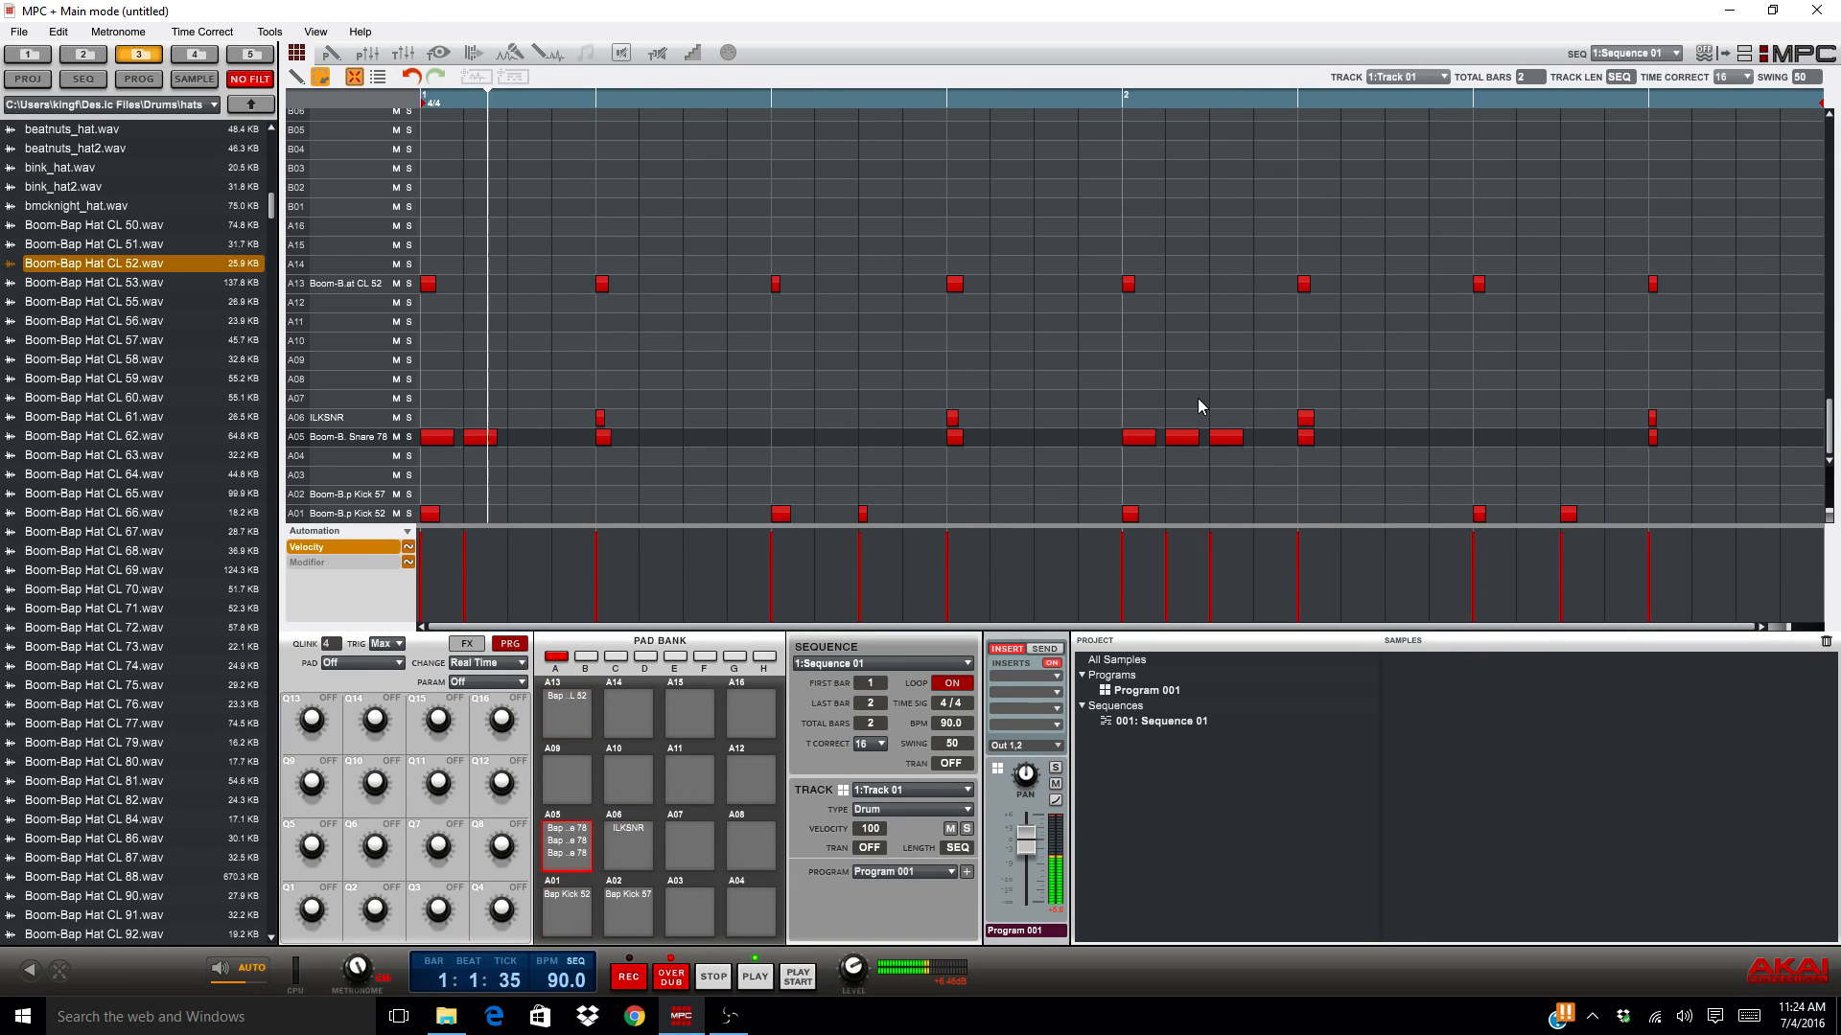
pyautogui.press('a')
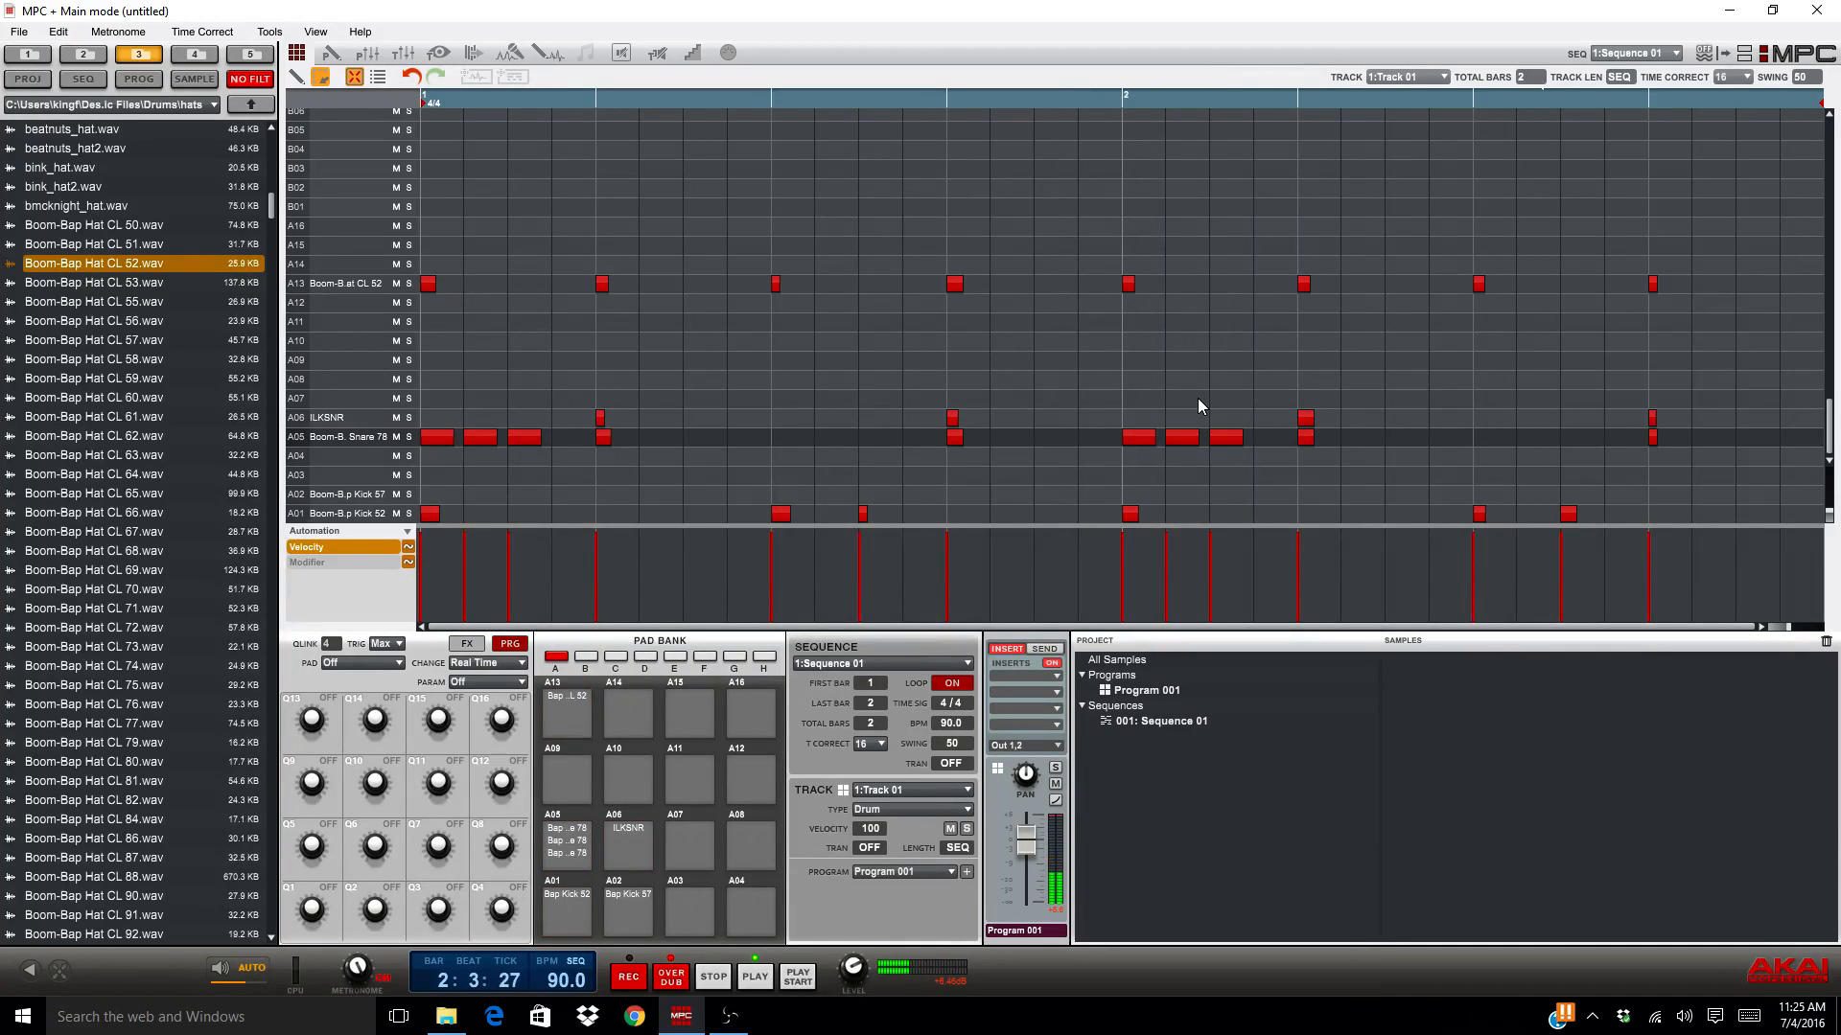
pyautogui.press('a')
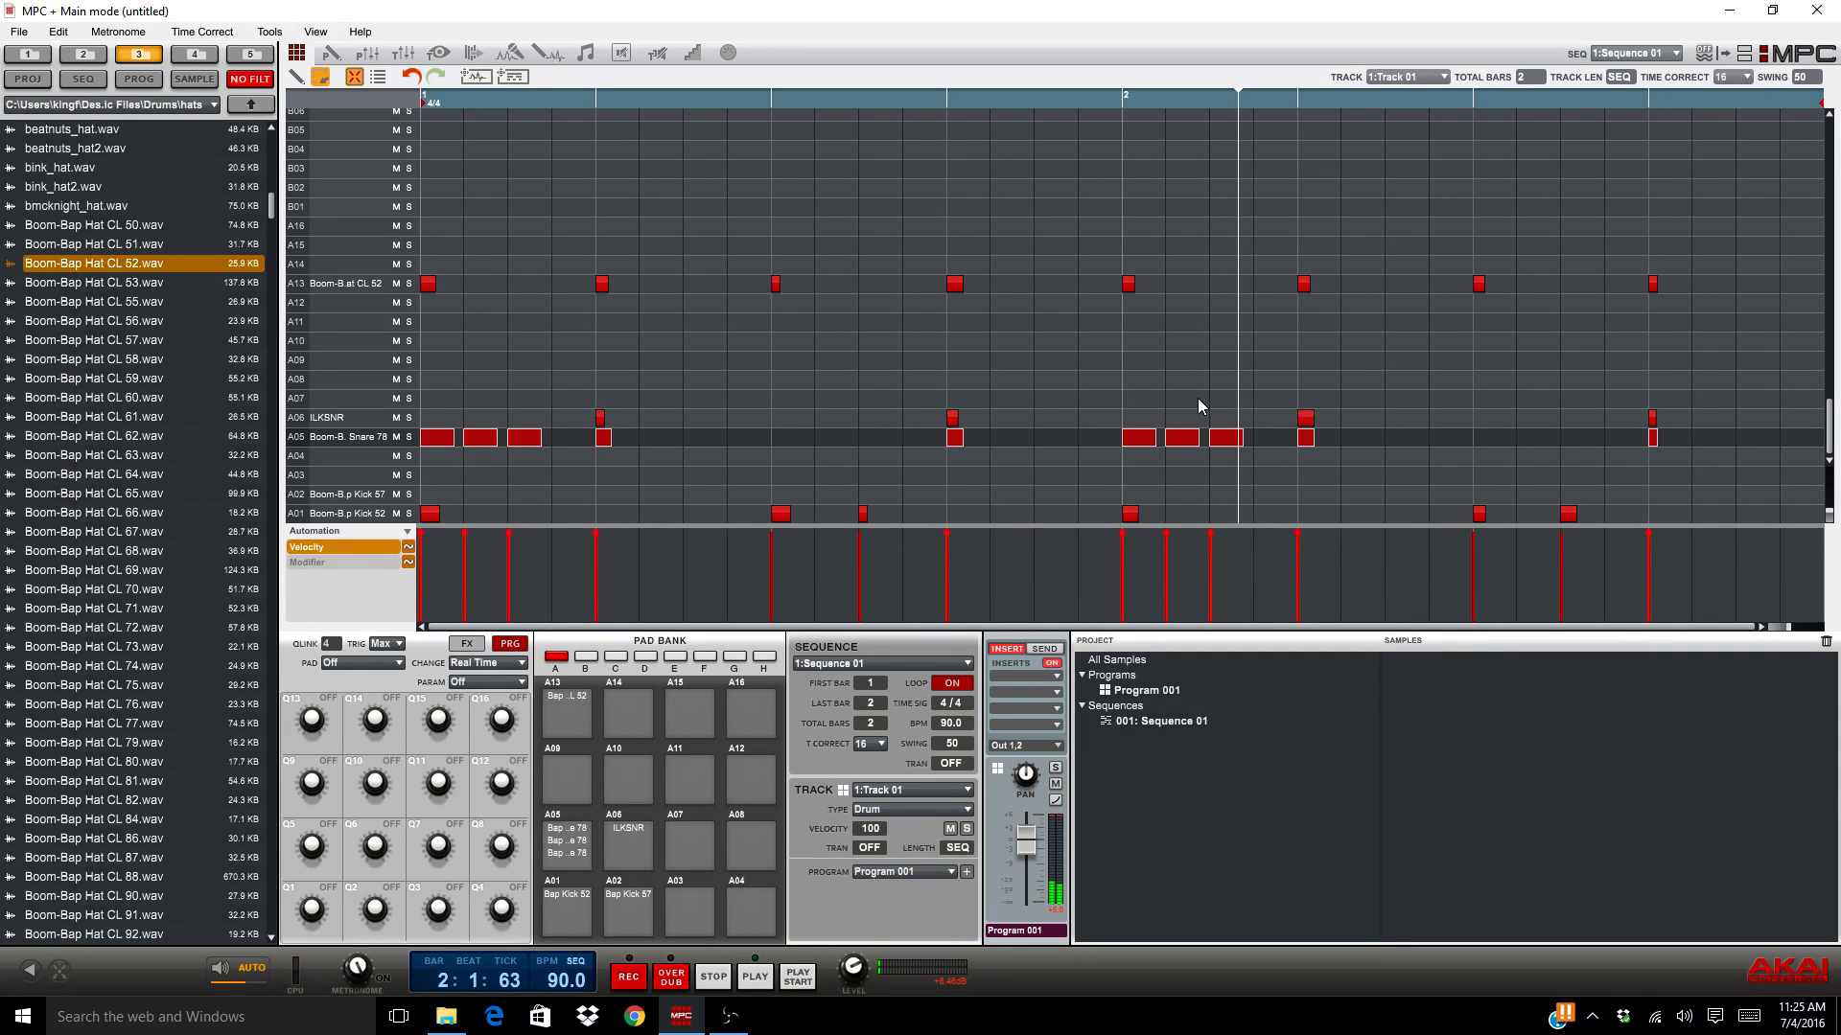
# Step: Overdub a Boom-Bap Snare 78 hit on beat 3 of each bar, lower both velocities and play the sequence from the start
pyautogui.press('space')
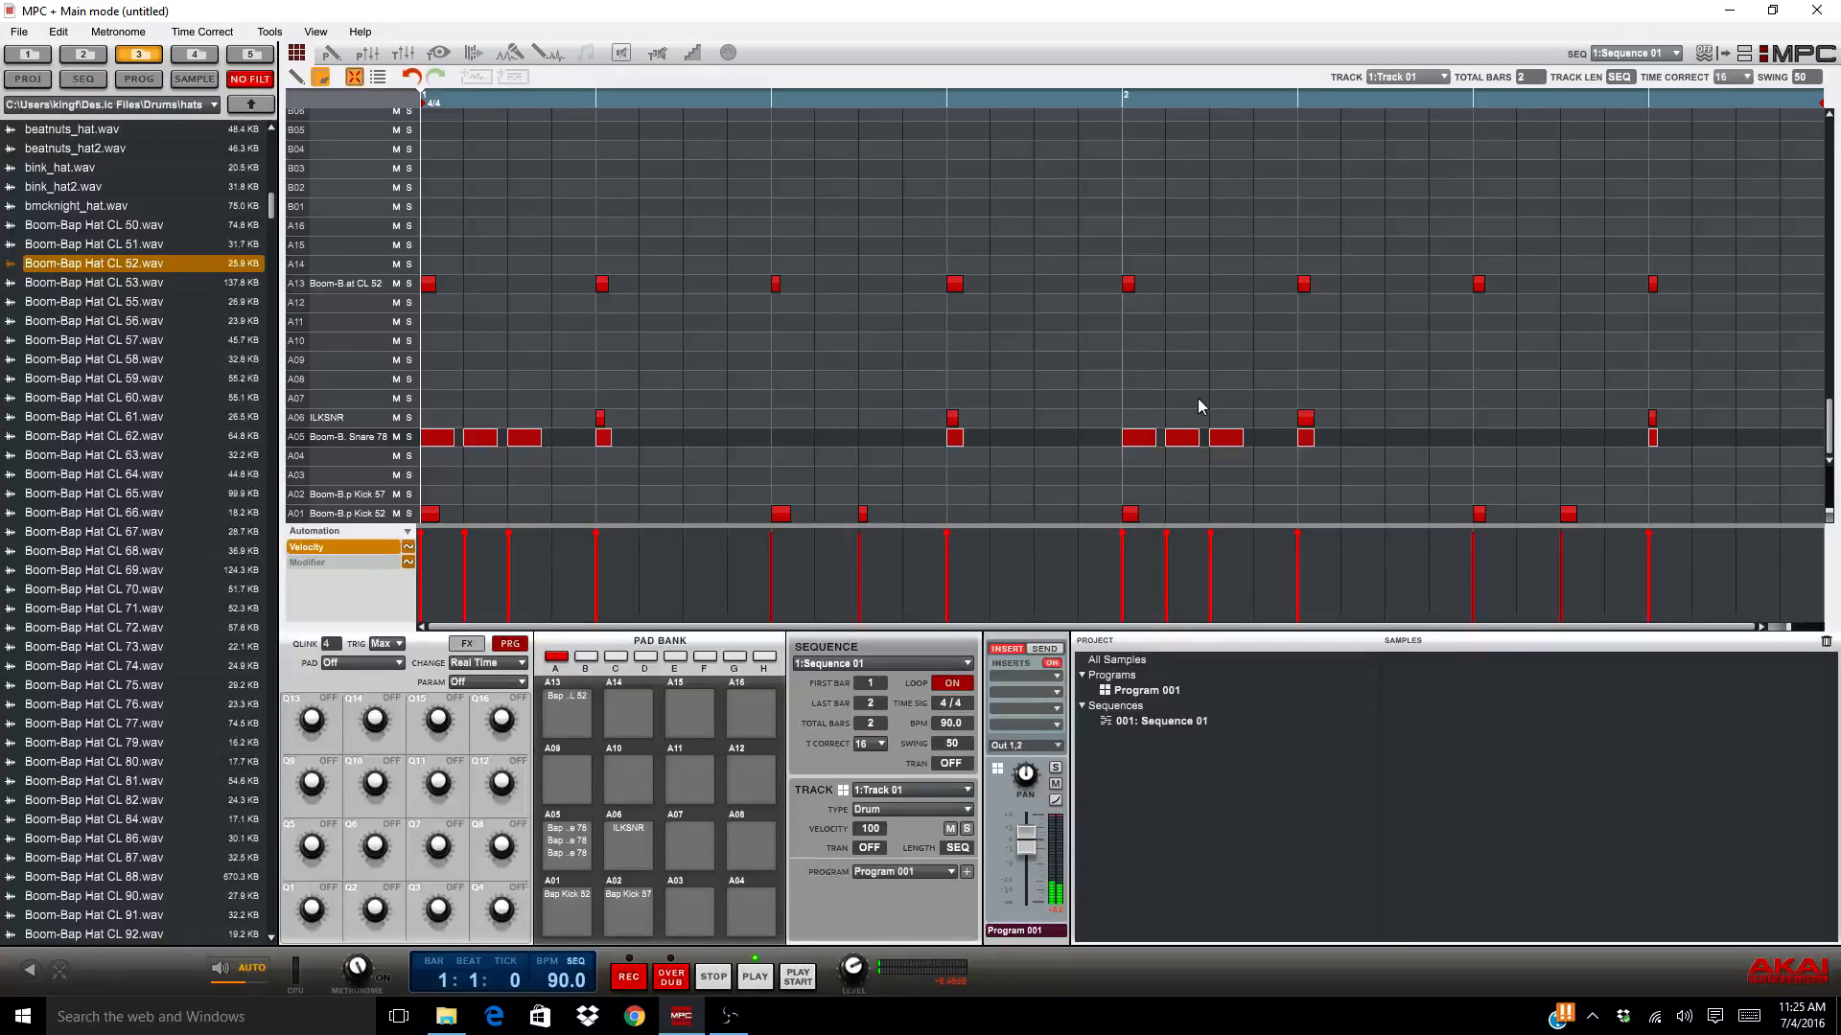
pyautogui.press('space')
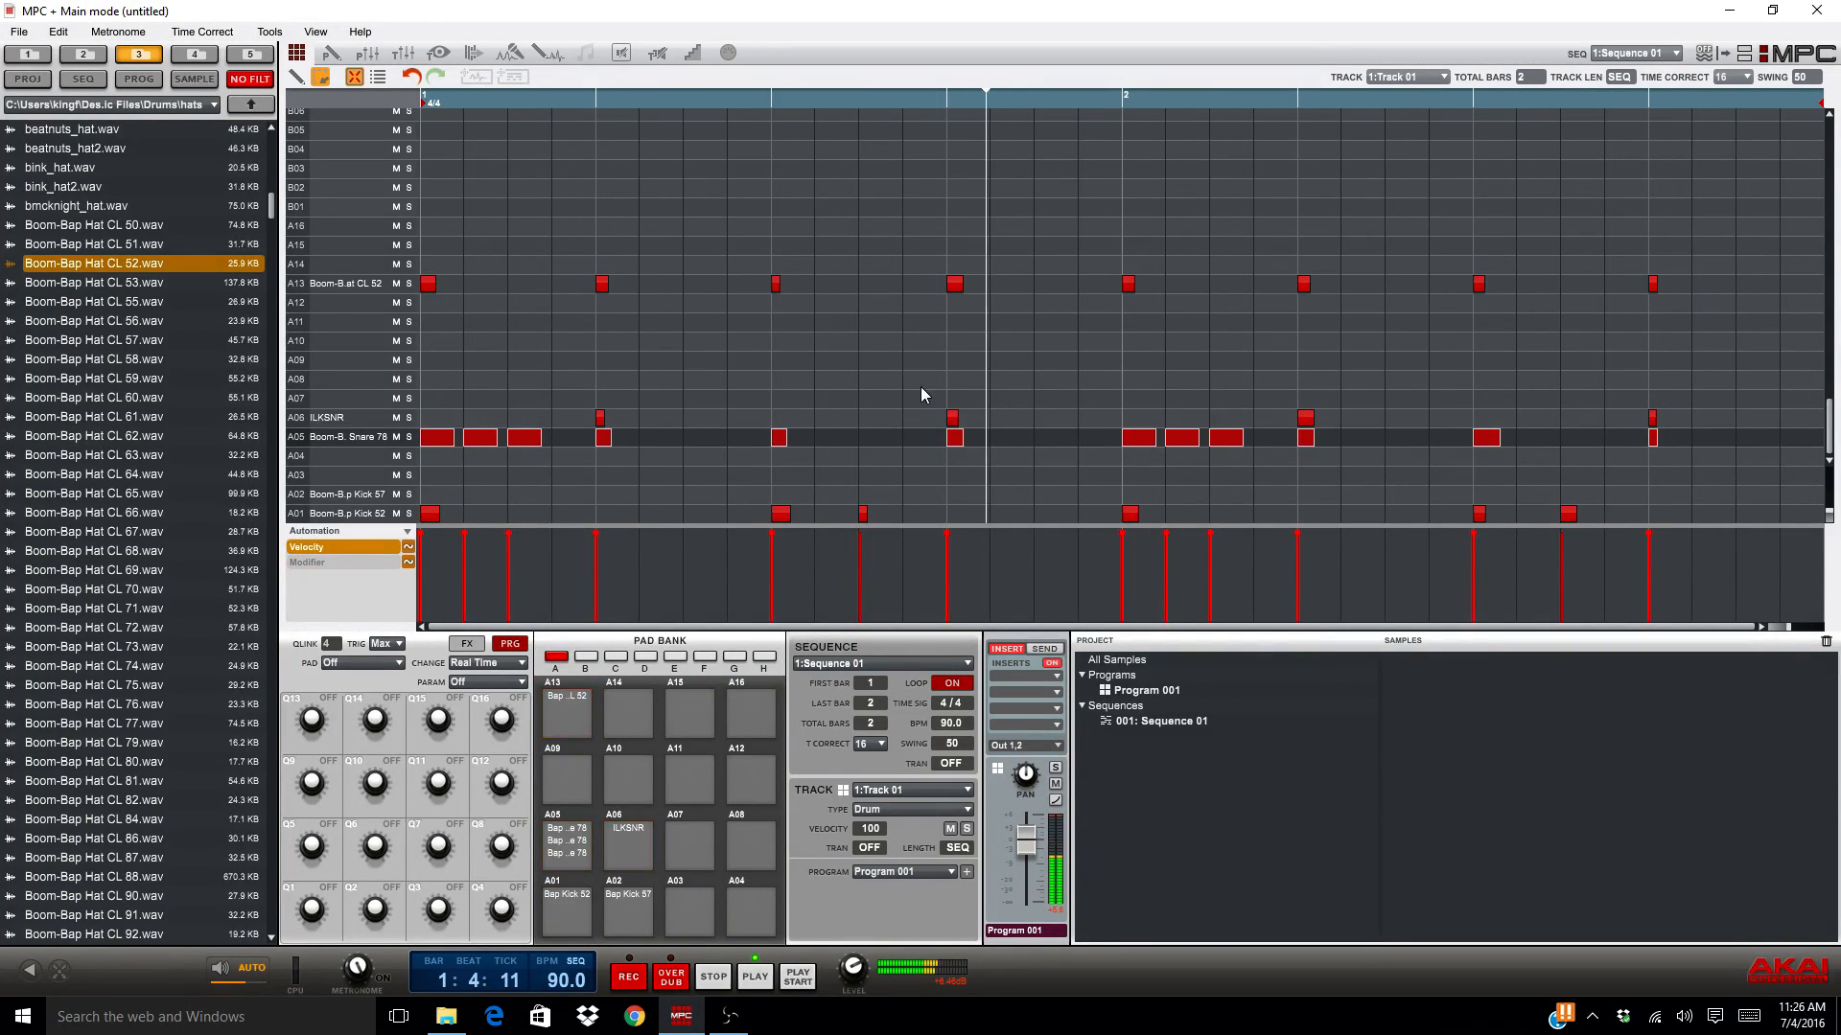
pyautogui.moveTo(765, 378); pyautogui.dragTo(837, 470)
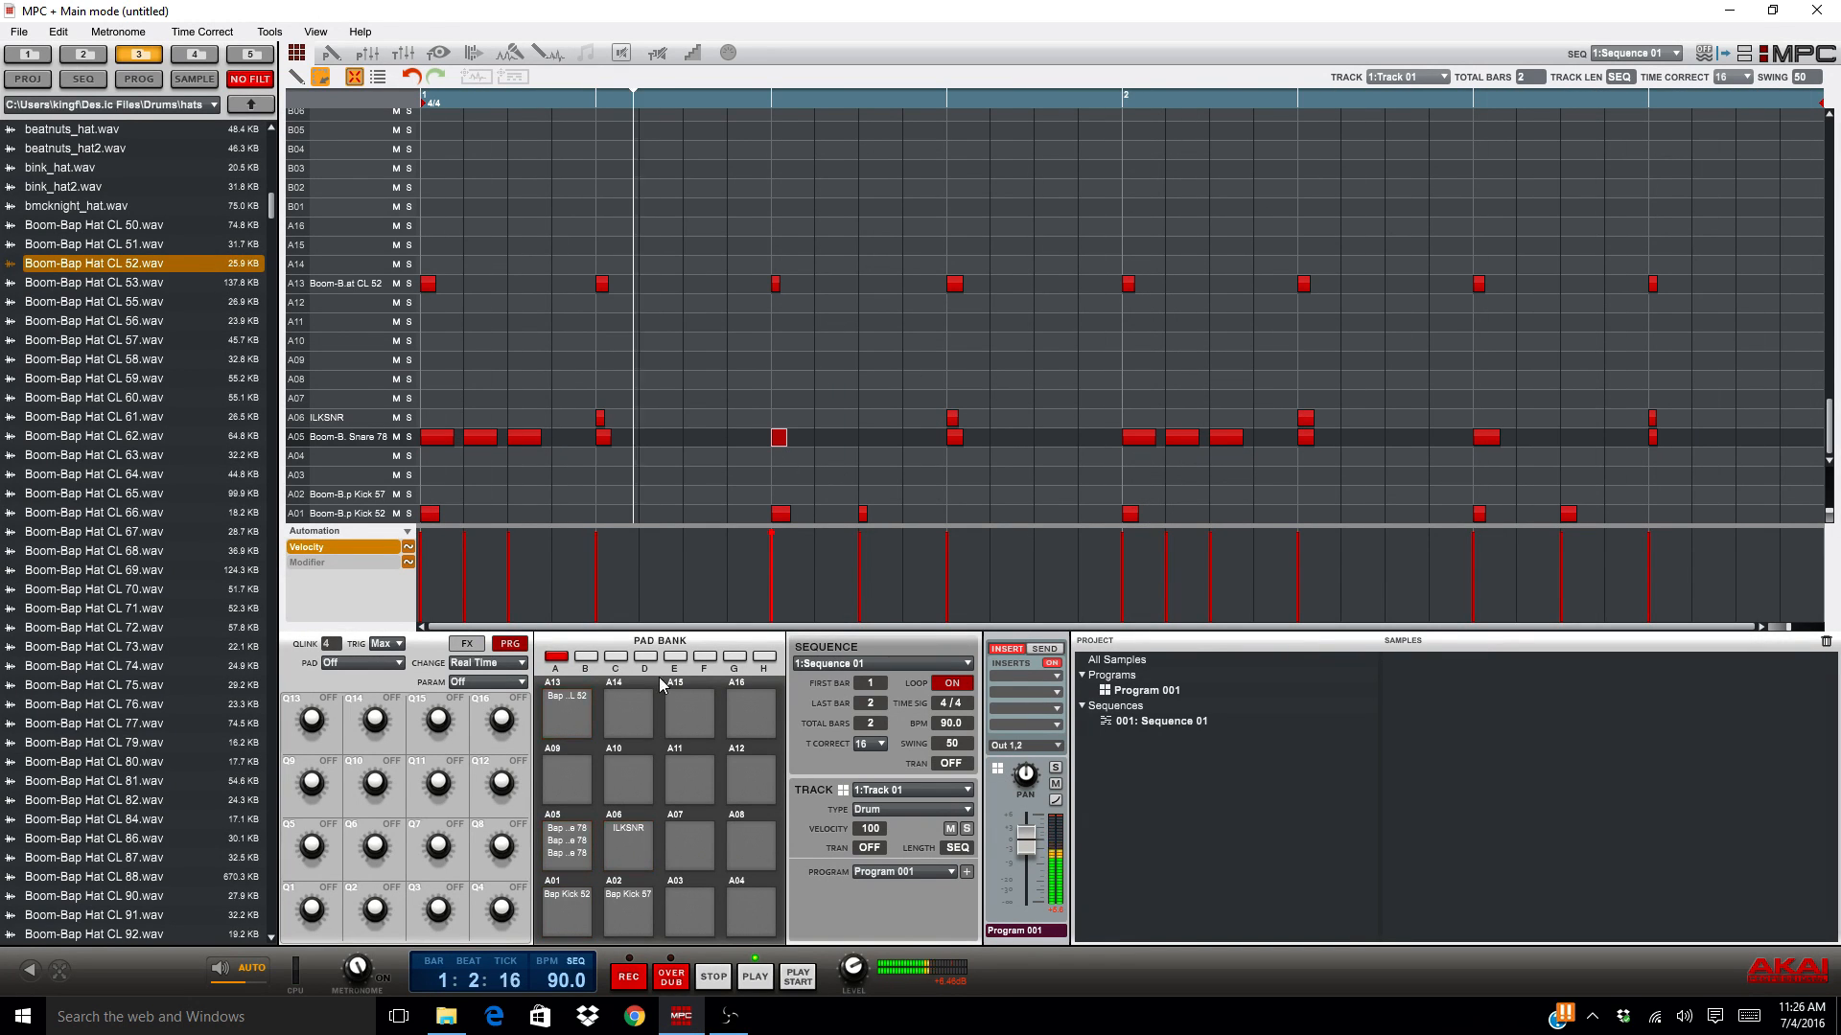
pyautogui.moveTo(769, 532); pyautogui.dragTo(769, 570)
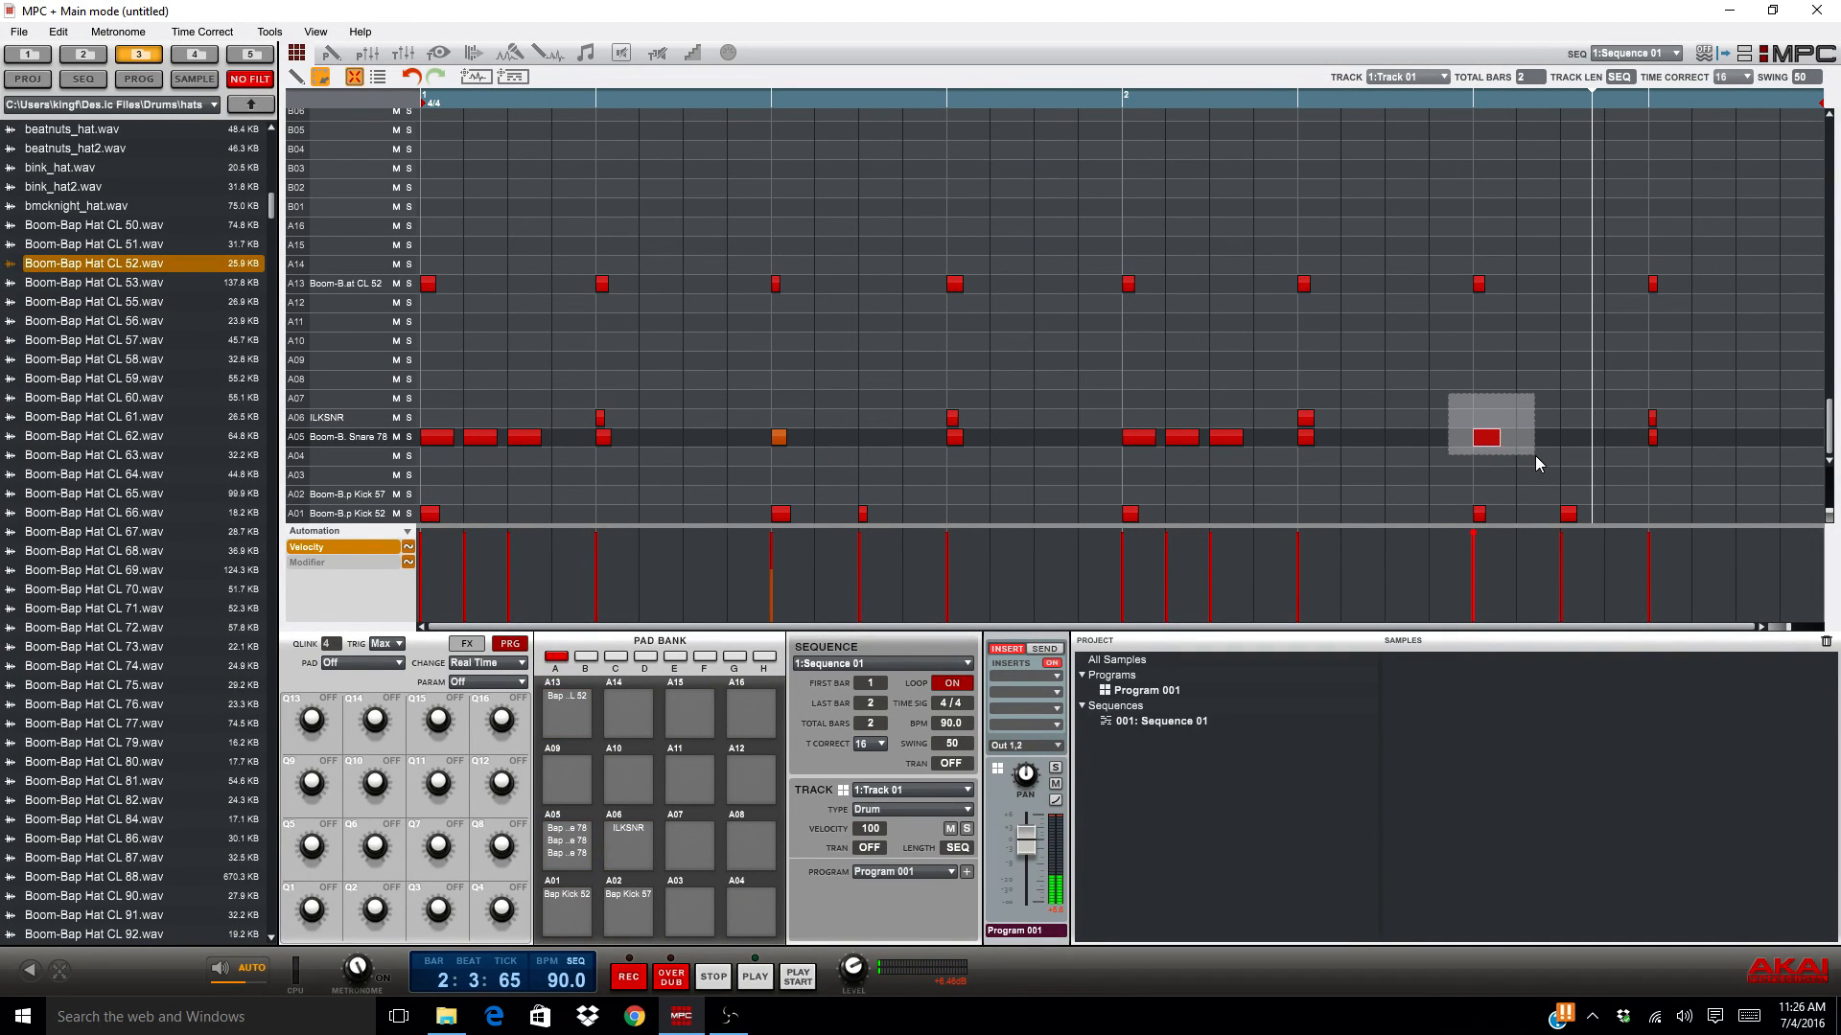
pyautogui.moveTo(1533, 456); pyautogui.dragTo(1534, 457)
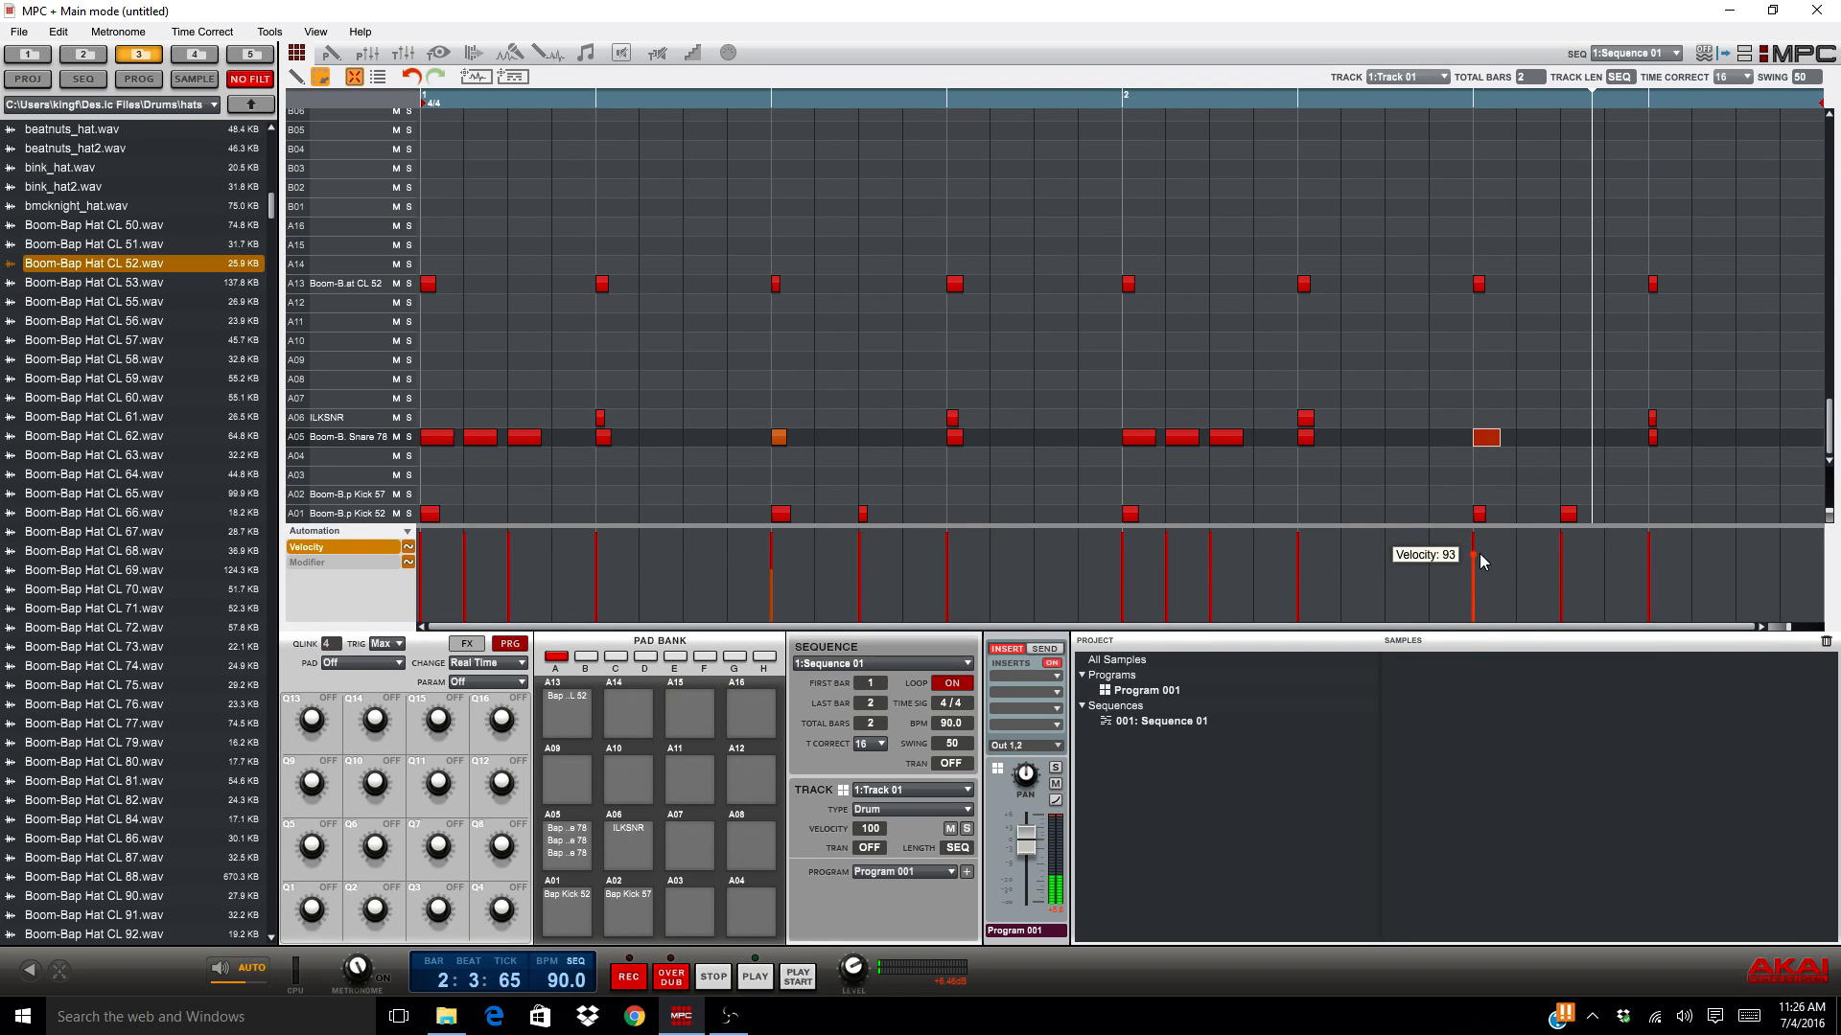
pyautogui.moveTo(1480, 554); pyautogui.dragTo(1477, 575)
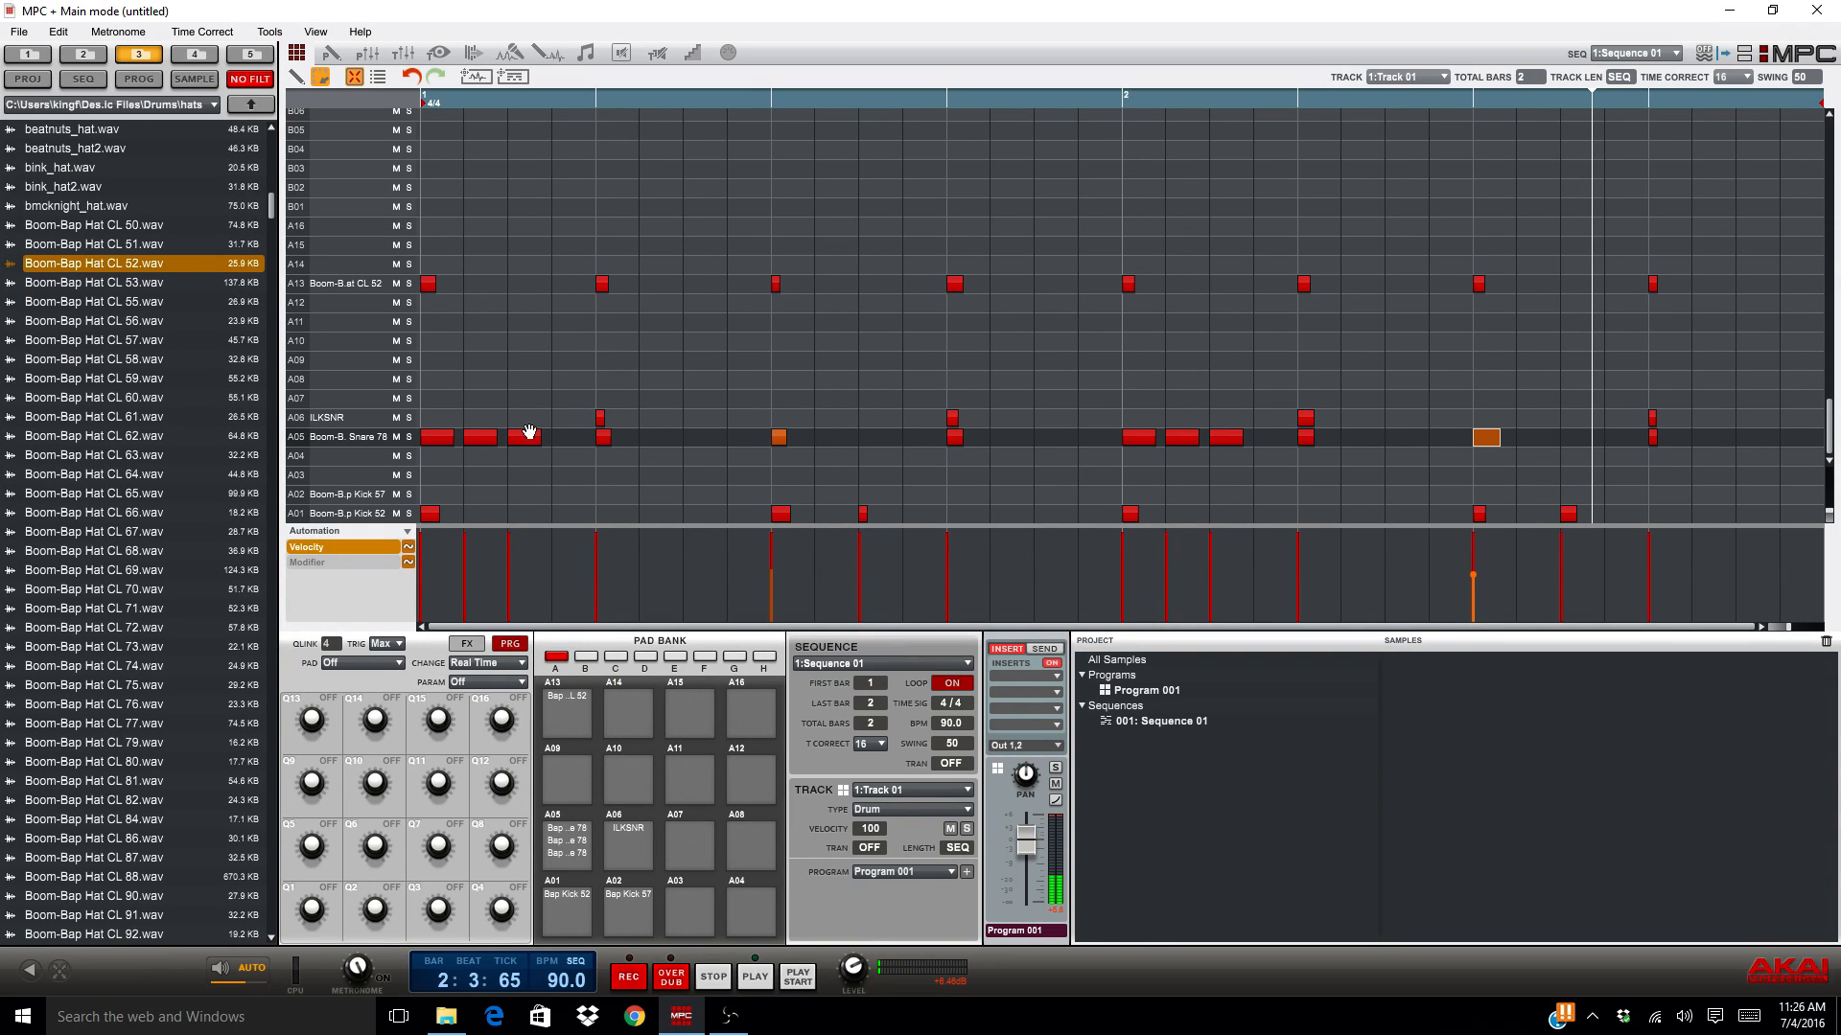
pyautogui.click(795, 976)
pyautogui.moveTo(1029, 864)
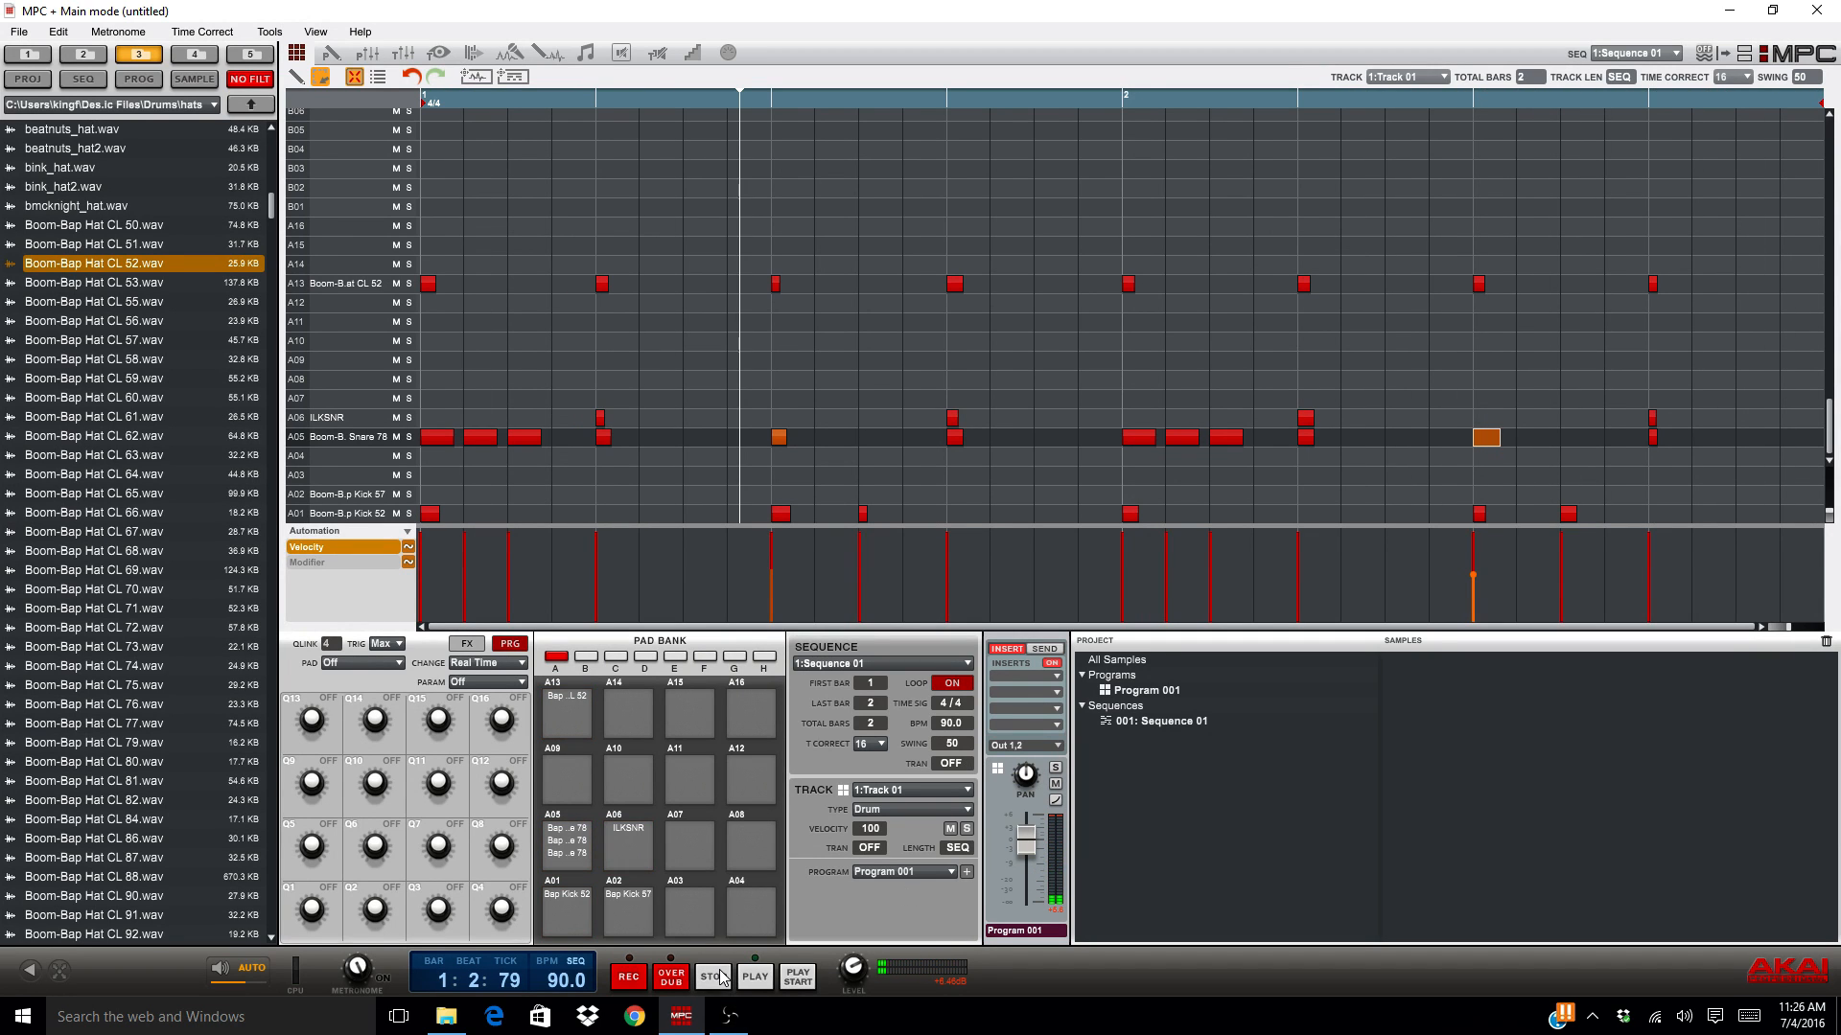
# Step: Delete the Boom-Bap Snare 78 hits on beat 3 and the three-hit runs from beat 1 in both bars
pyautogui.moveTo(717, 378); pyautogui.dragTo(859, 451)
pyautogui.press('Delete')
pyautogui.moveTo(1429, 361); pyautogui.dragTo(1541, 457)
pyautogui.press('Delete')
pyautogui.moveTo(534, 473); pyautogui.dragTo(380, 355)
pyautogui.press('Delete')
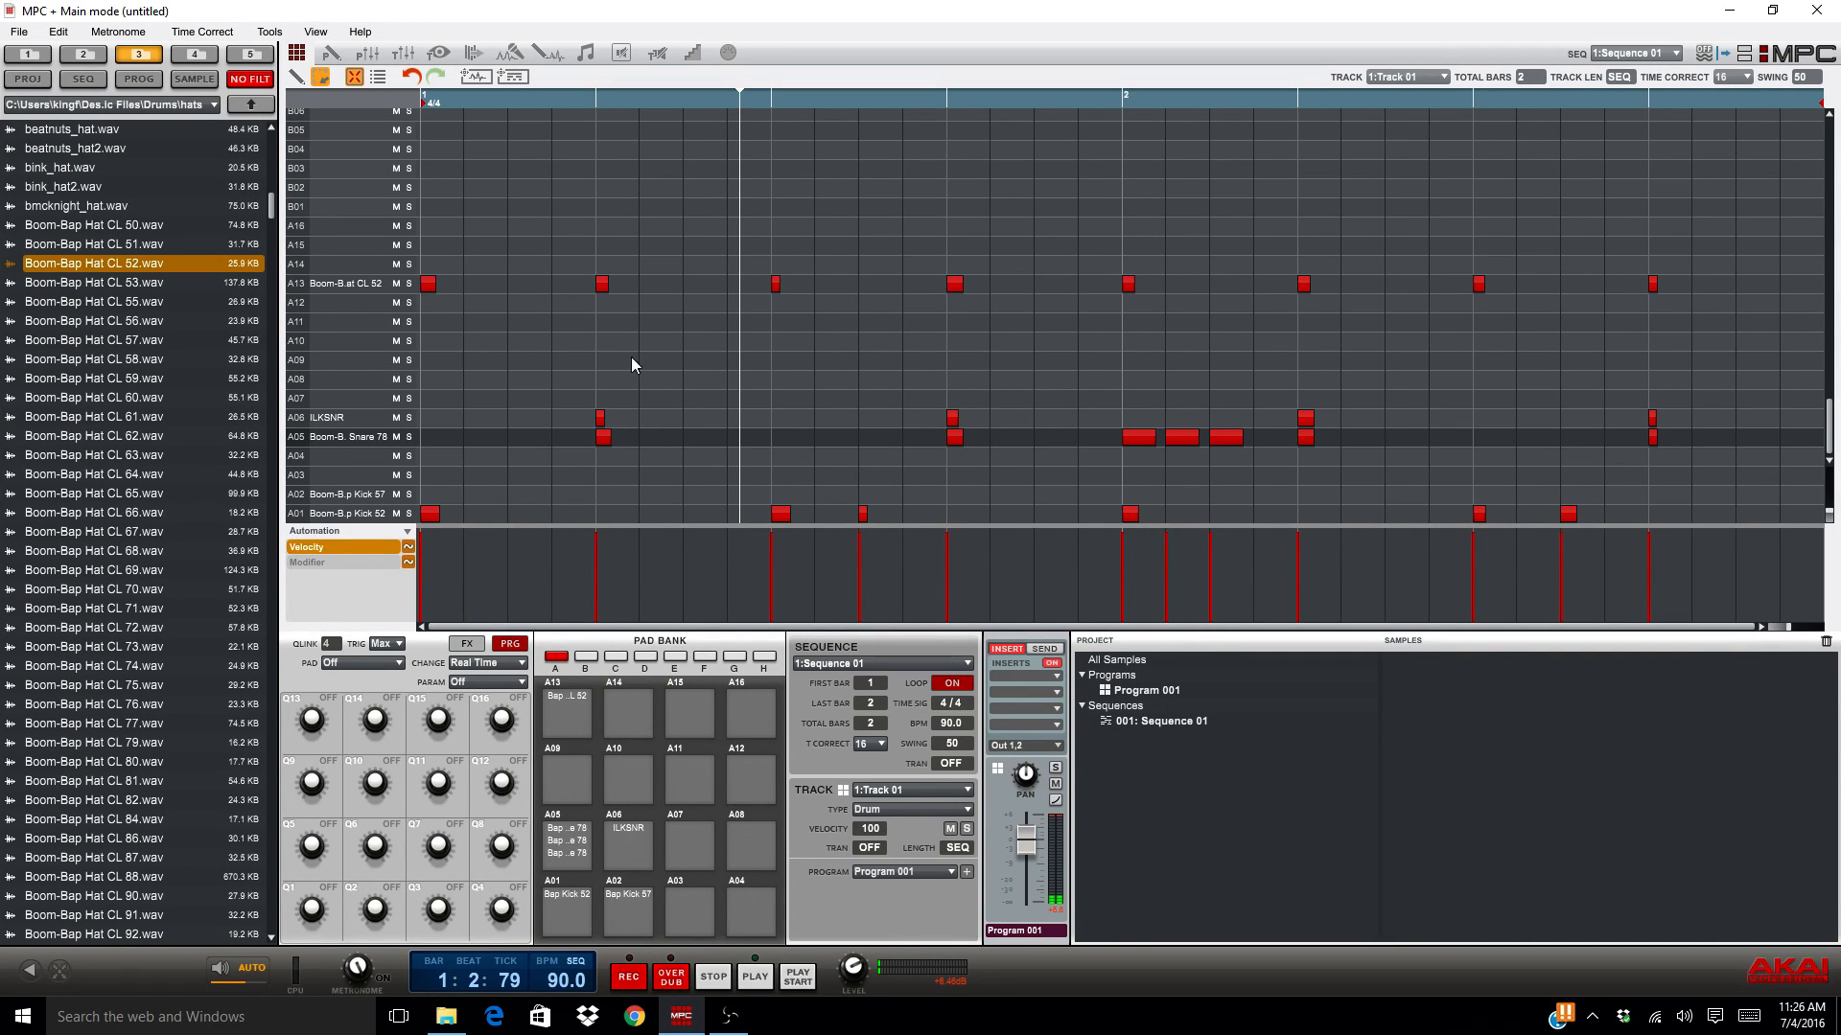
pyautogui.moveTo(1097, 366); pyautogui.dragTo(1245, 458)
pyautogui.press('Delete')
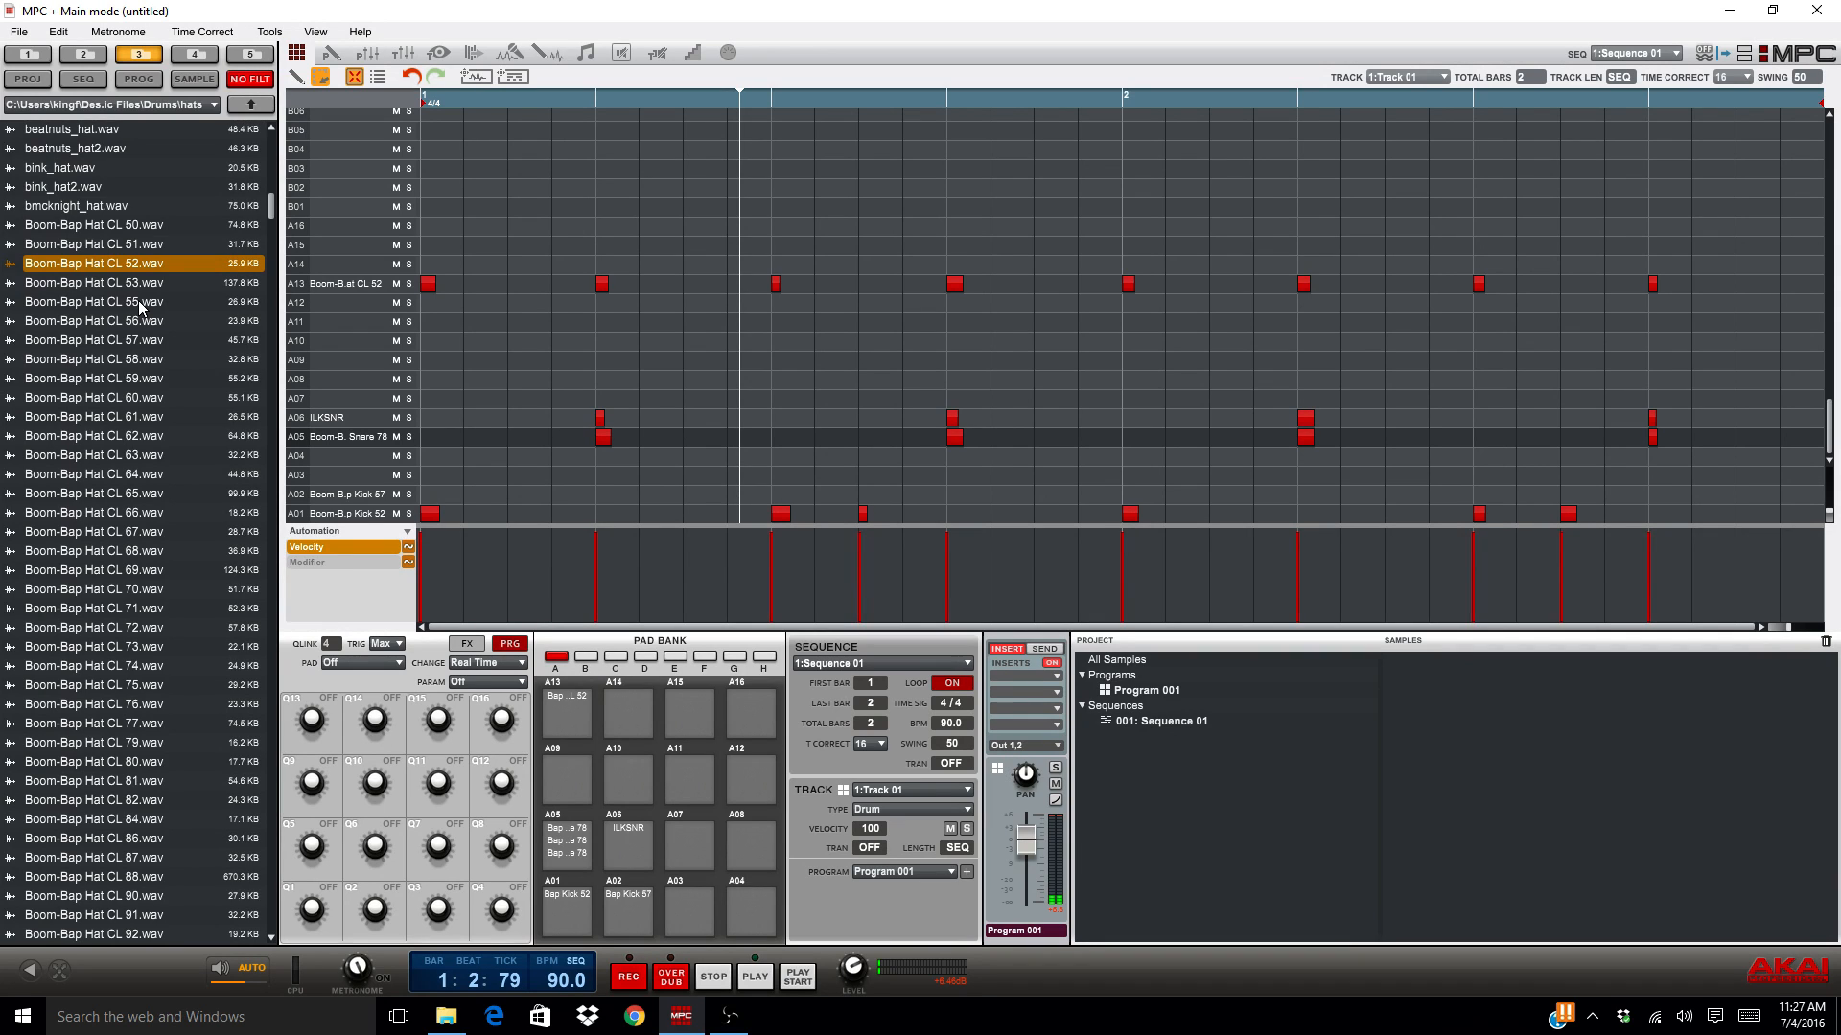
# Step: Overdub Snare 78 ghost hits on the two sixteenths after beat 2 and three sixteenths from beat 3 in each bar, and lower their velocities
pyautogui.press('space')
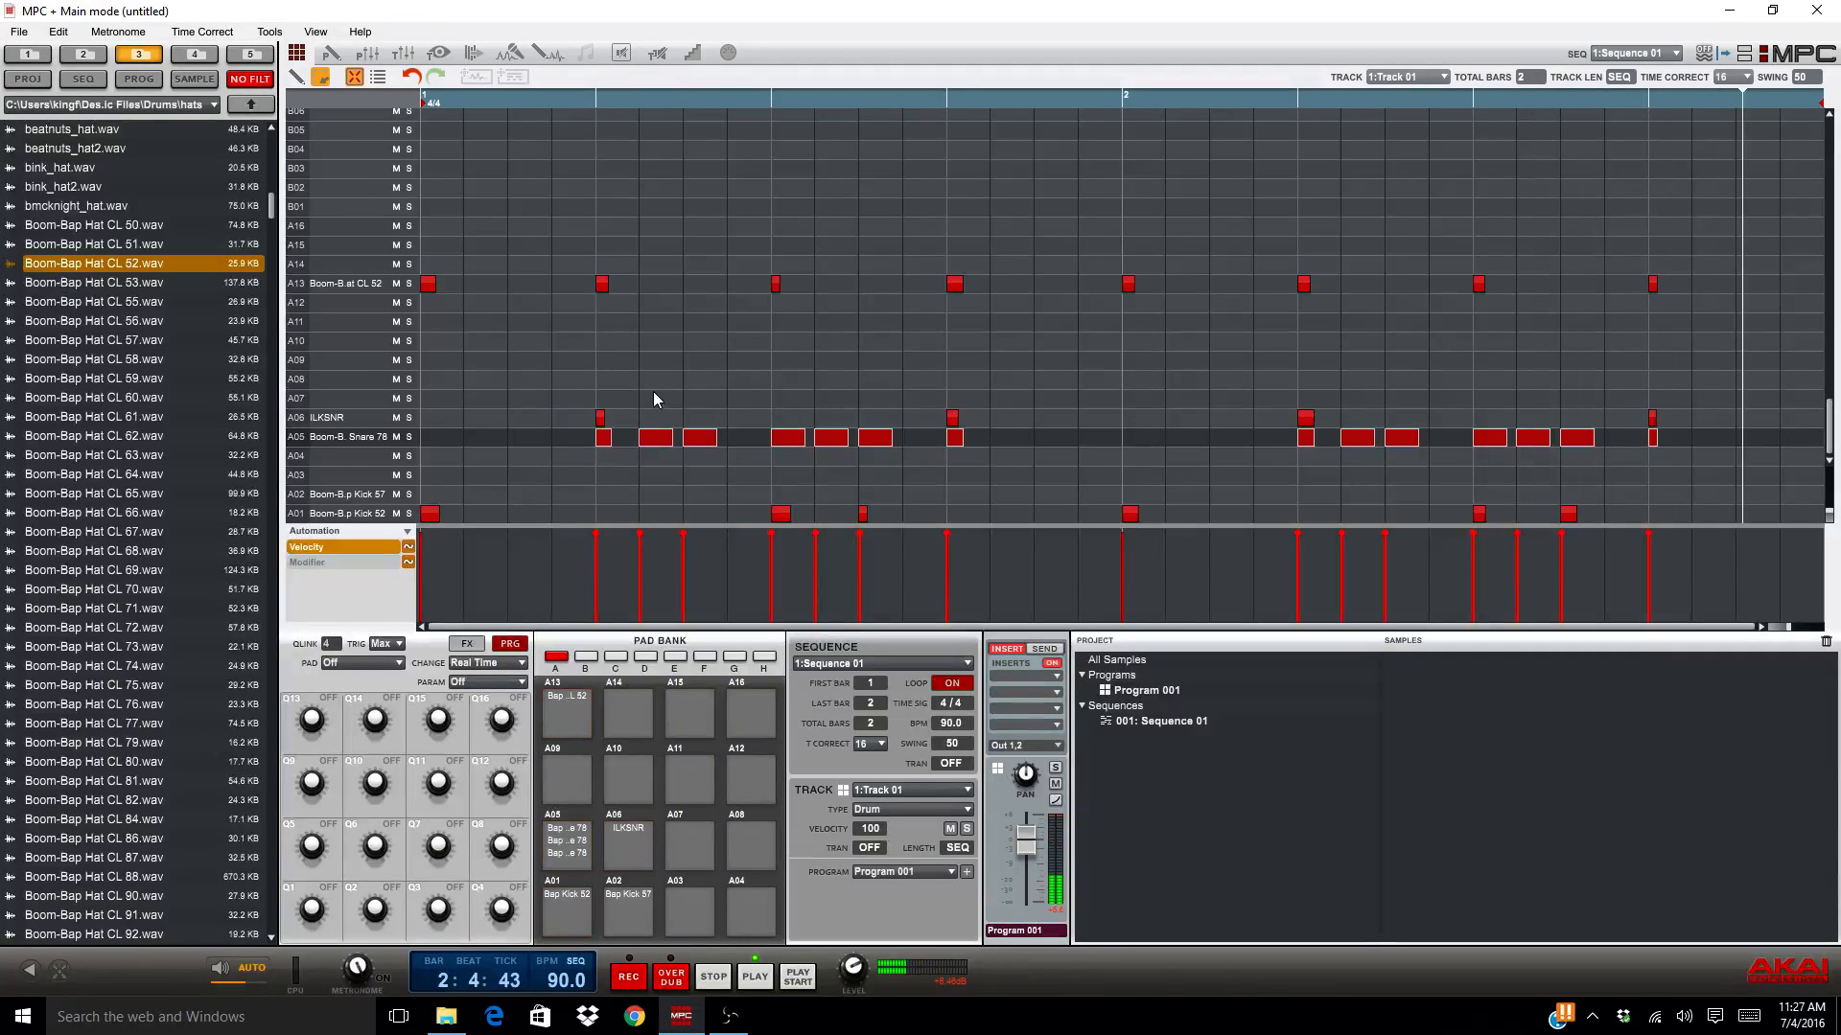
pyautogui.moveTo(653, 391); pyautogui.dragTo(891, 464)
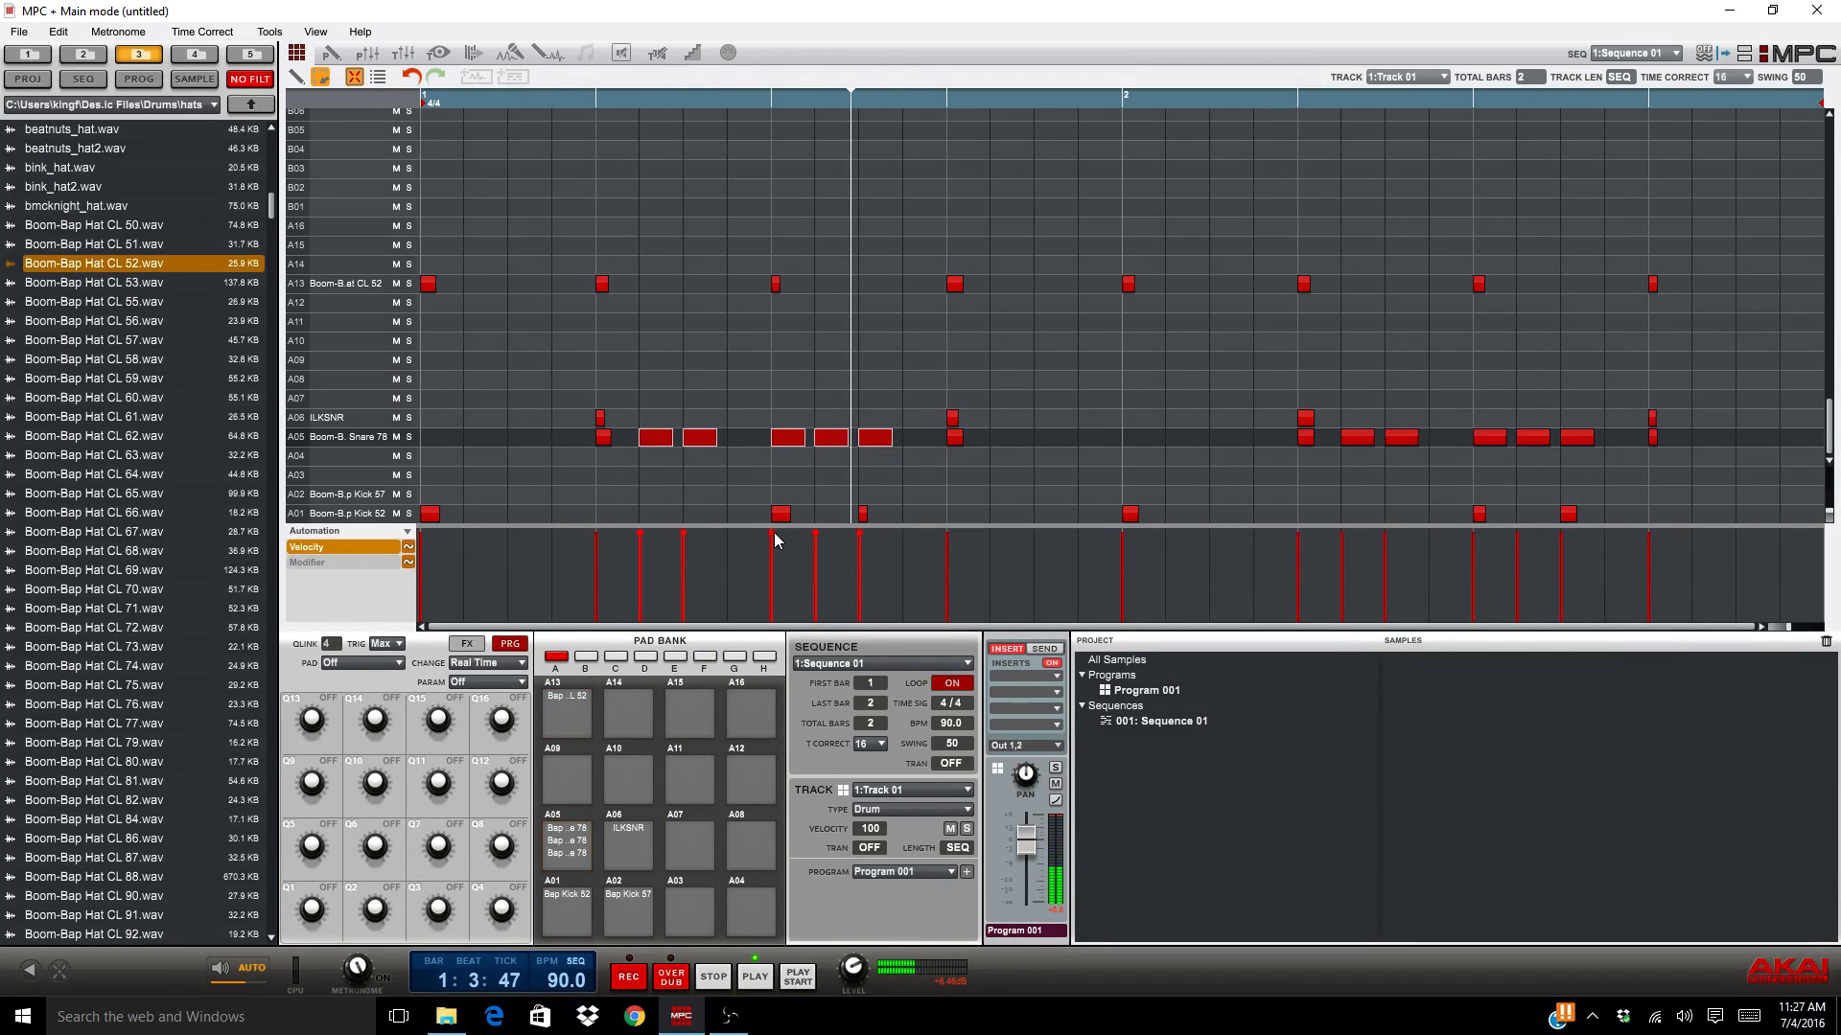
pyautogui.moveTo(774, 535); pyautogui.dragTo(774, 571)
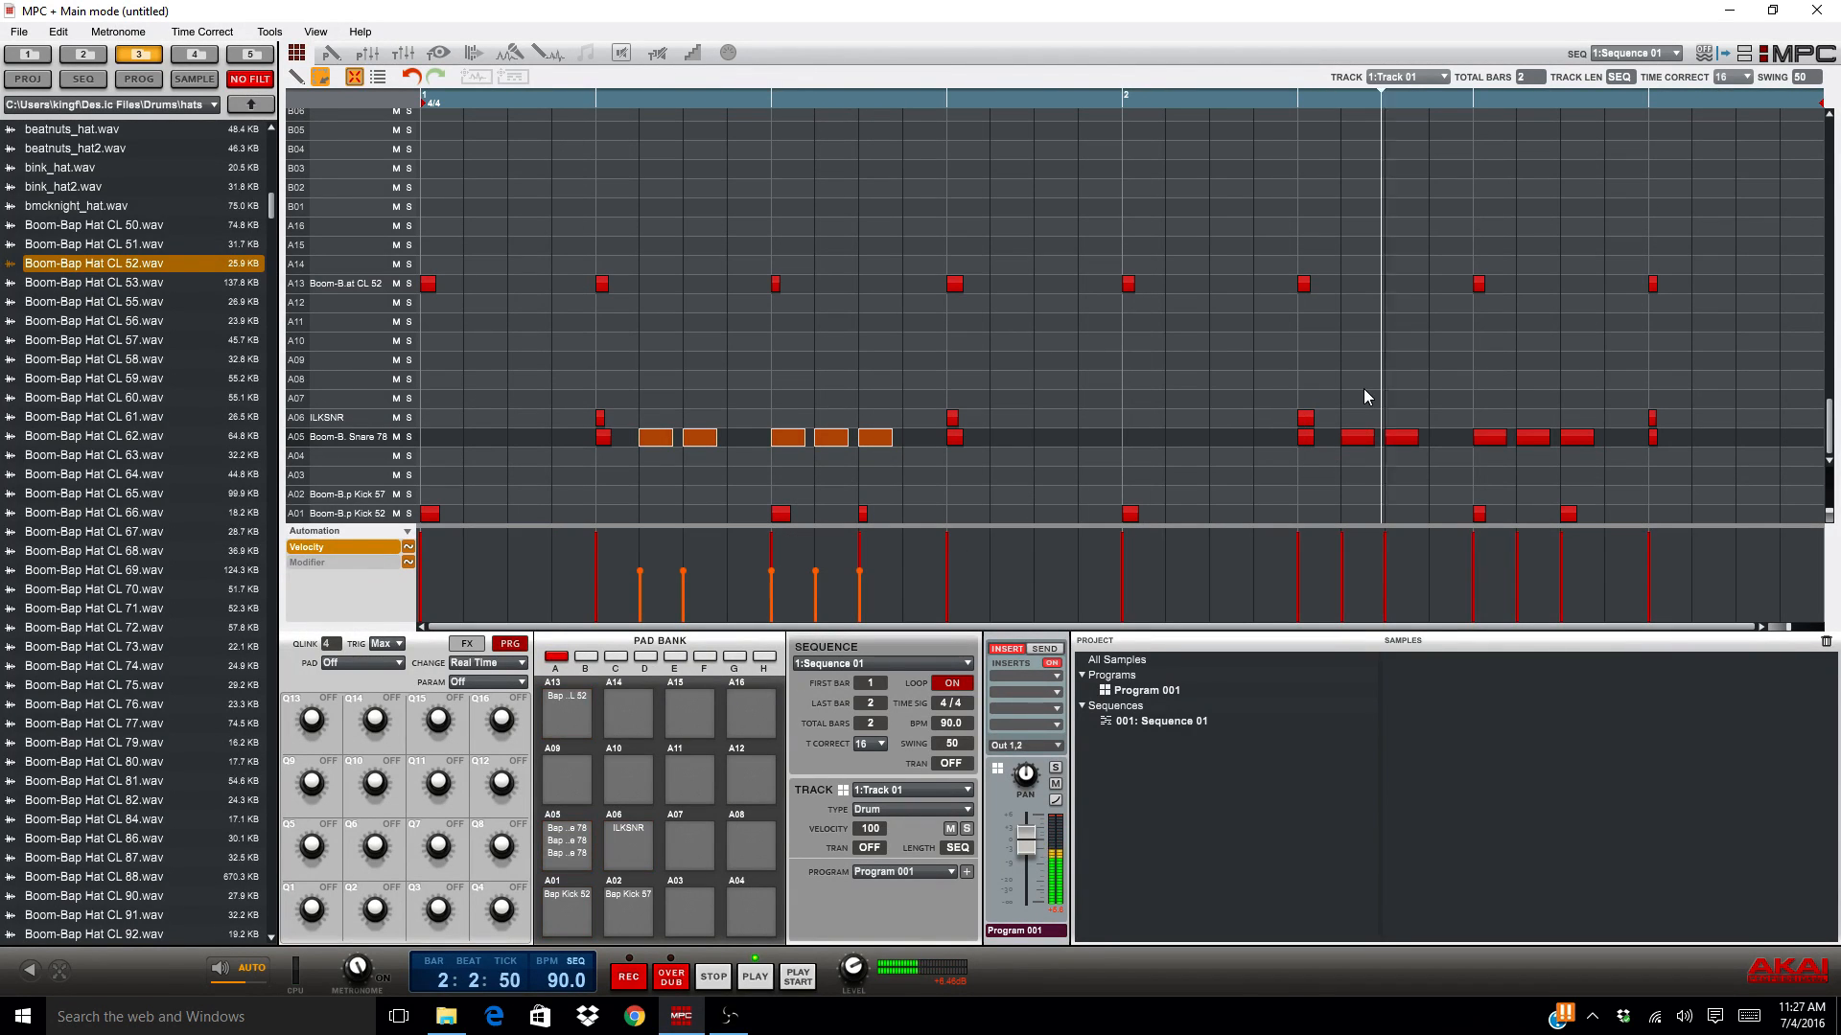
pyautogui.moveTo(1365, 395); pyautogui.dragTo(1582, 464)
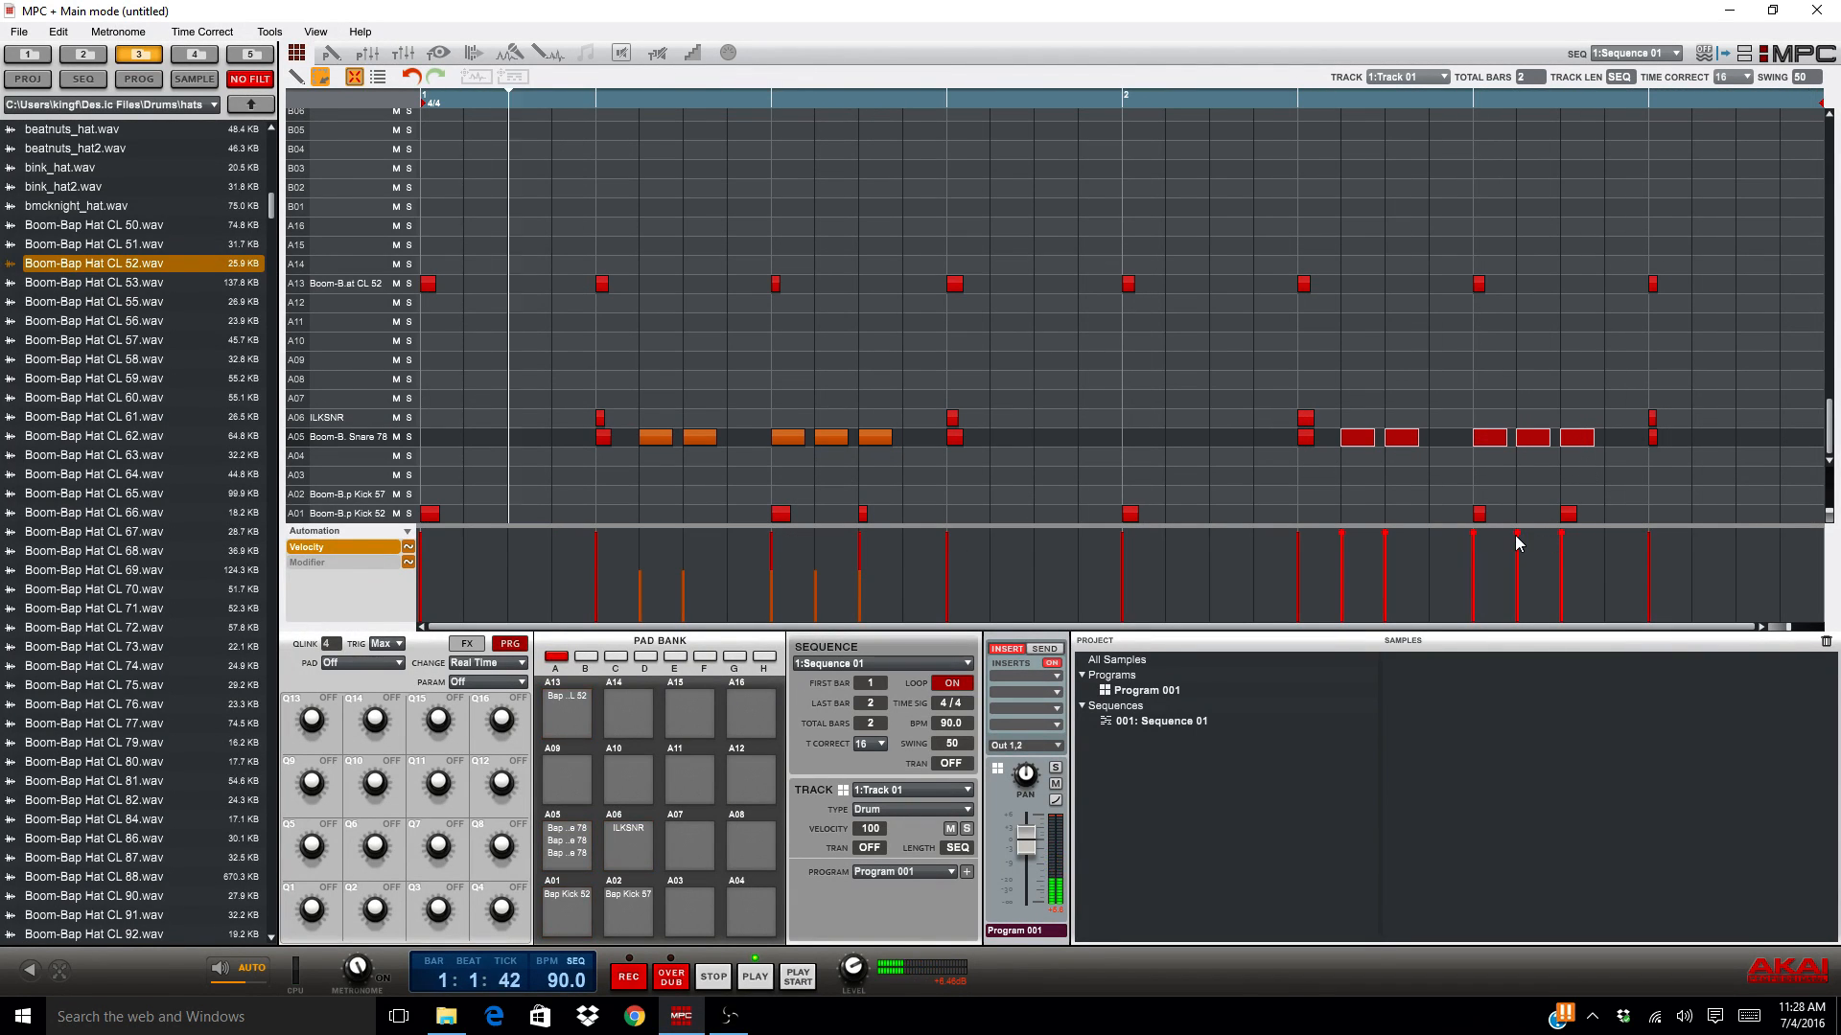
pyautogui.moveTo(1517, 542); pyautogui.dragTo(1516, 571)
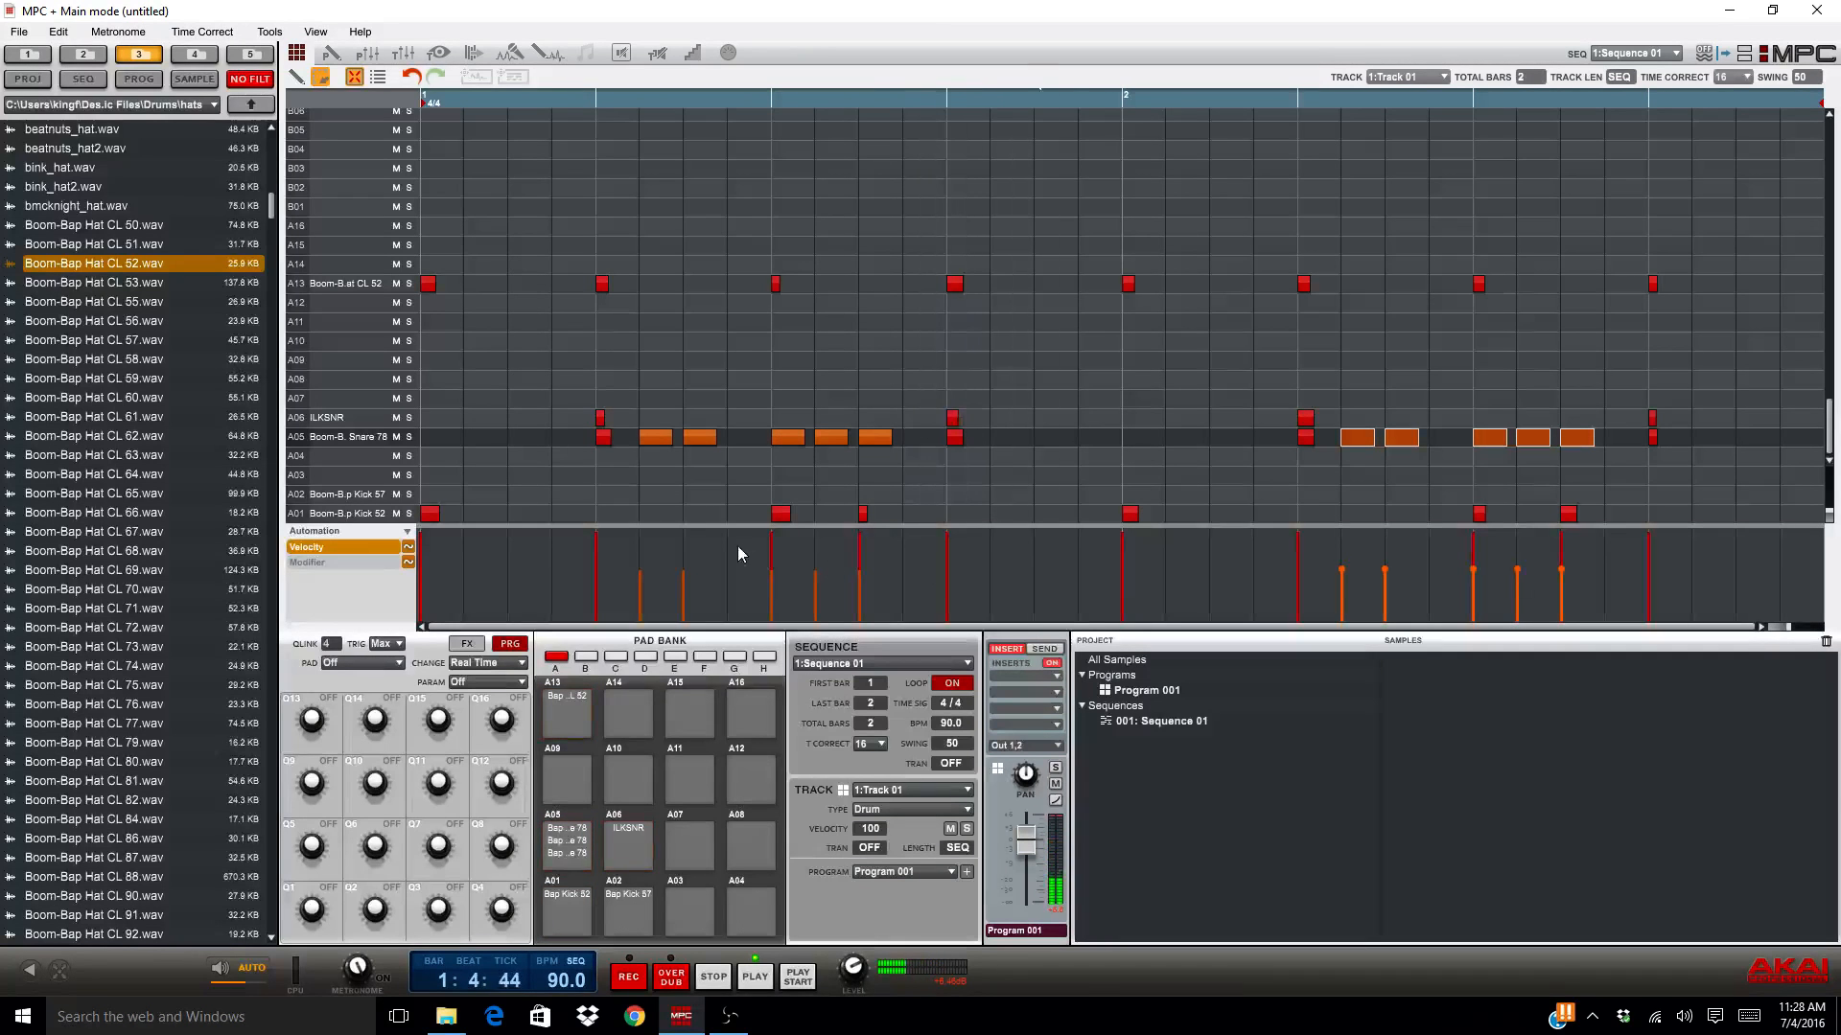
# Step: Further lower the velocity of only the Snare 78 ghost hit on beat 3 in bars 1 and 2
pyautogui.click(787, 437)
pyautogui.moveTo(772, 574)
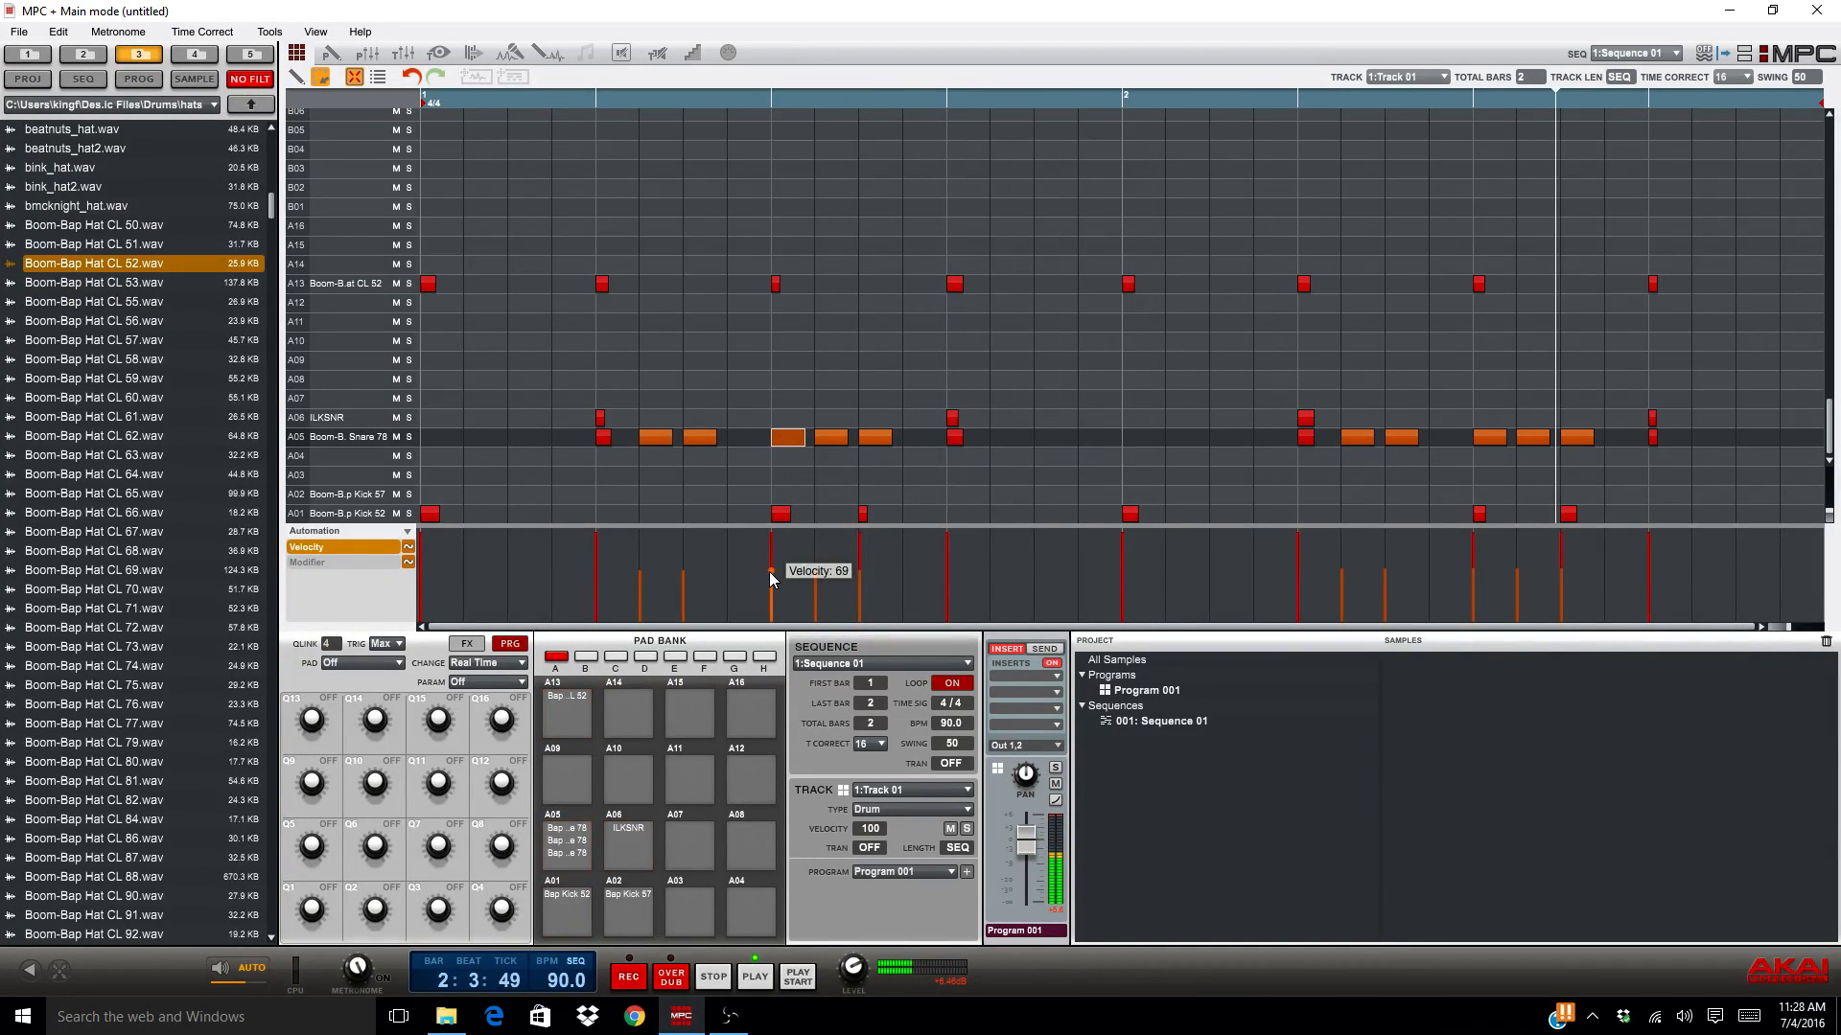
pyautogui.moveTo(772, 574); pyautogui.dragTo(769, 584)
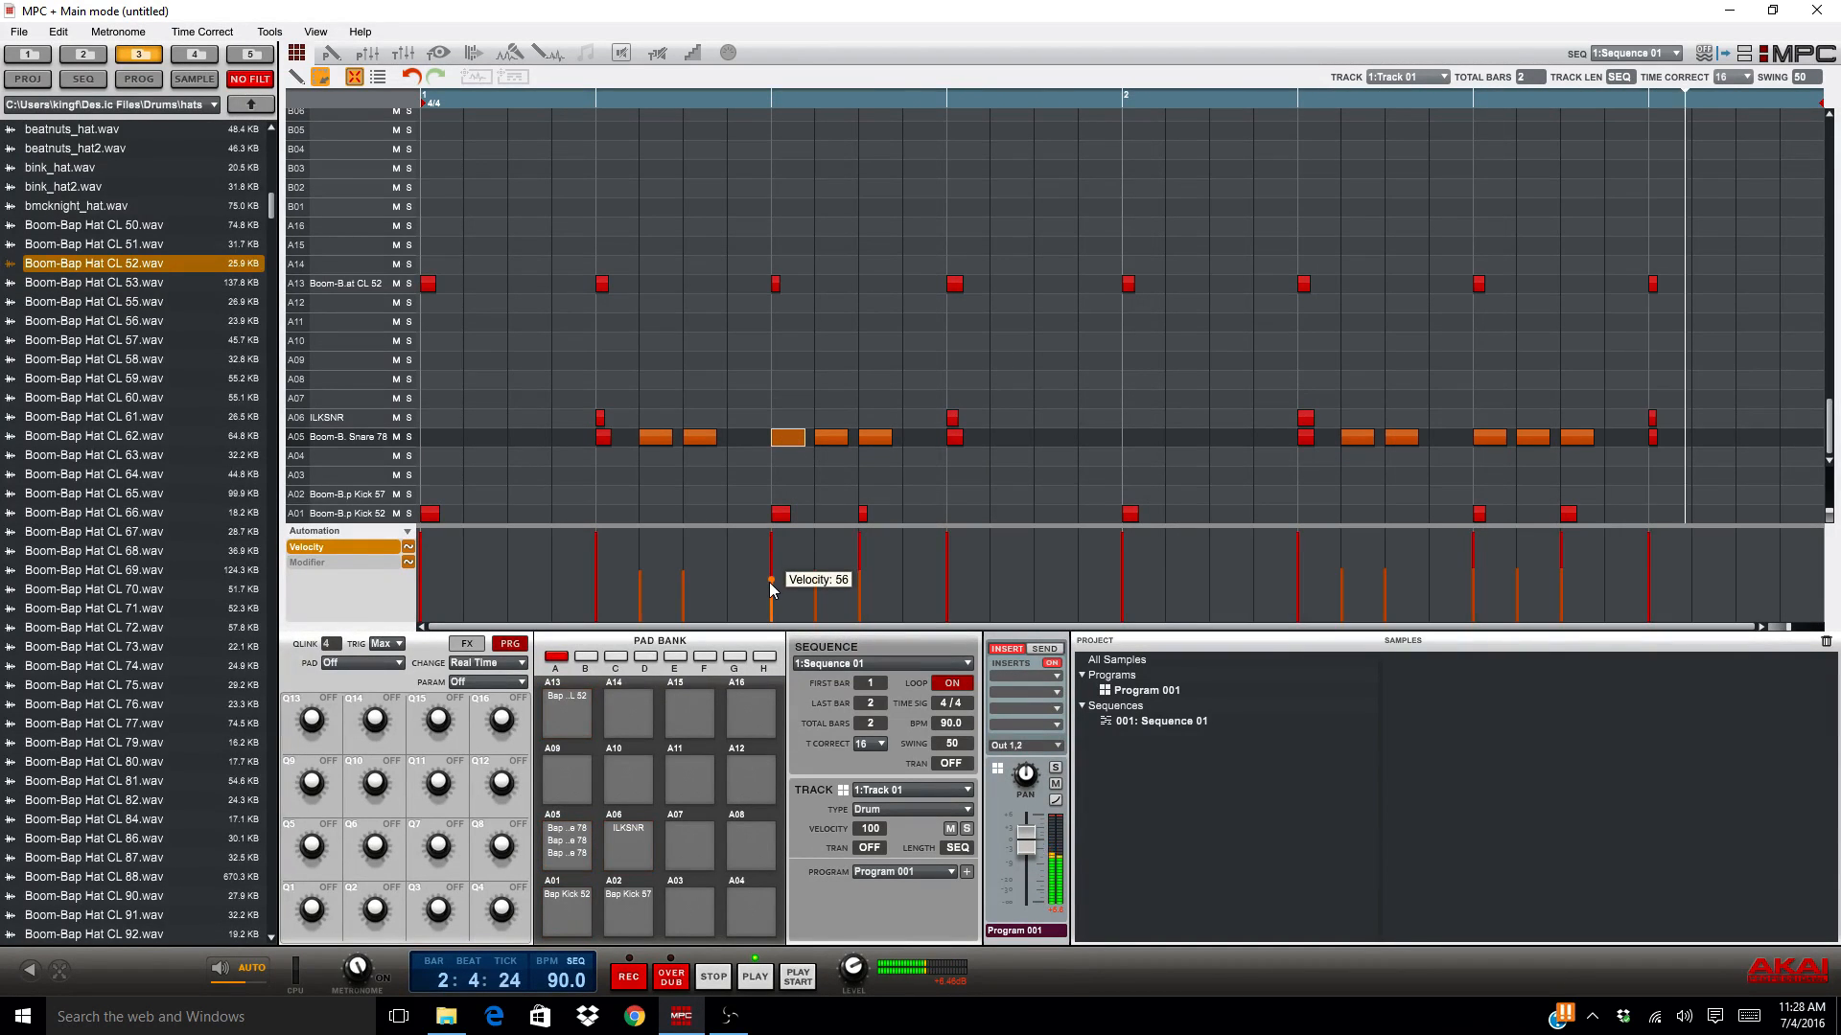
pyautogui.click(1492, 439)
pyautogui.moveTo(1472, 571)
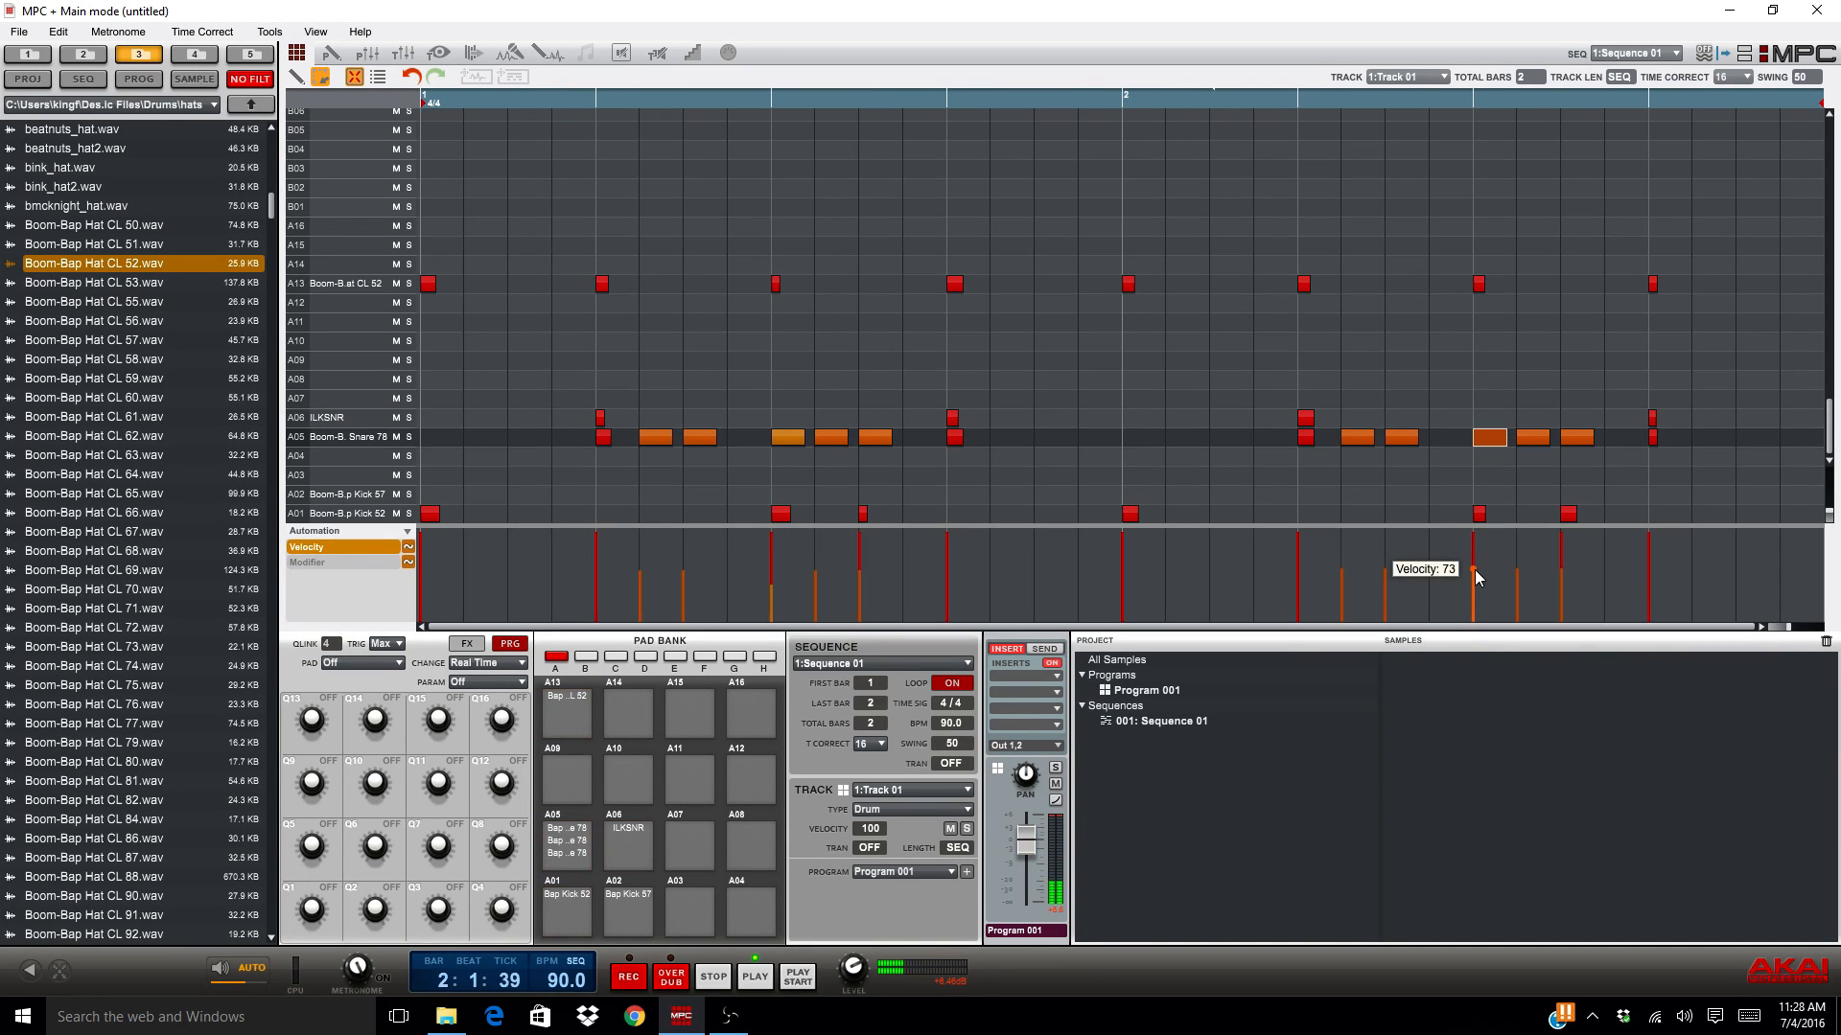
pyautogui.moveTo(1475, 570); pyautogui.dragTo(1470, 586)
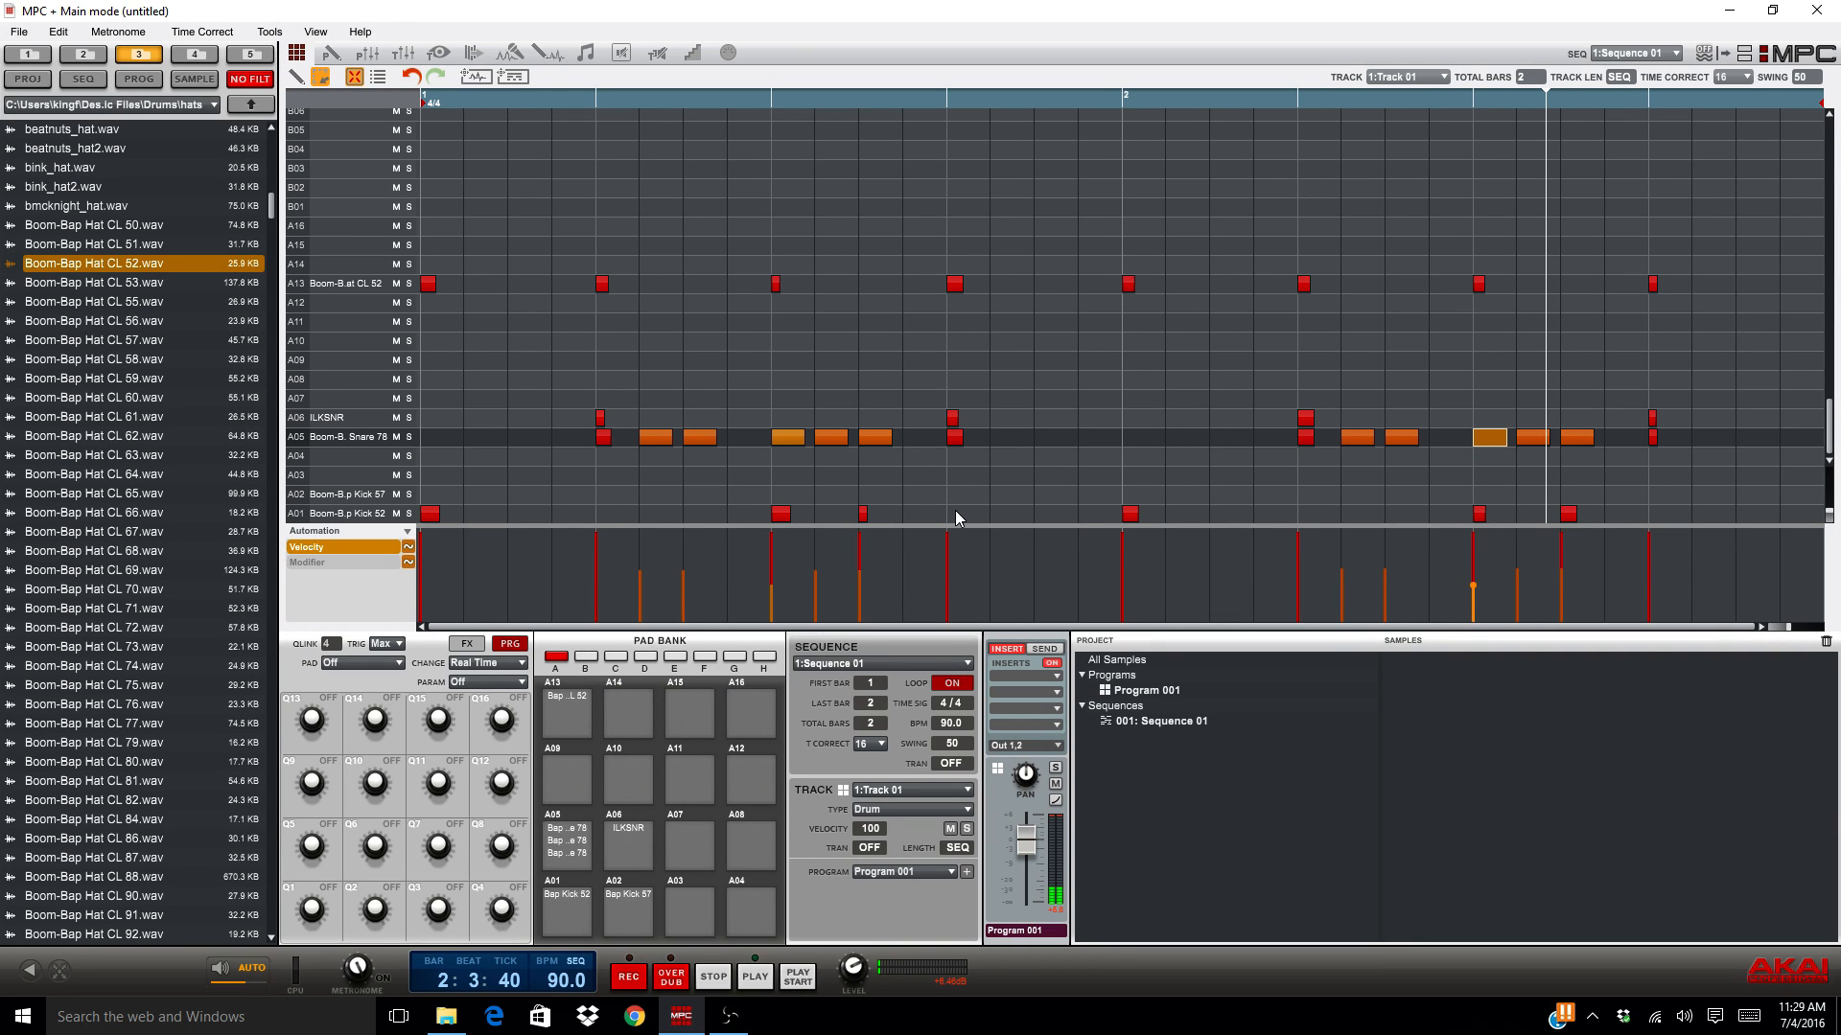
# Step: Overdub Boom-Bap Hat CL 52 hits on every off-beat eighth note through both bars, and stop playback
pyautogui.press('space')
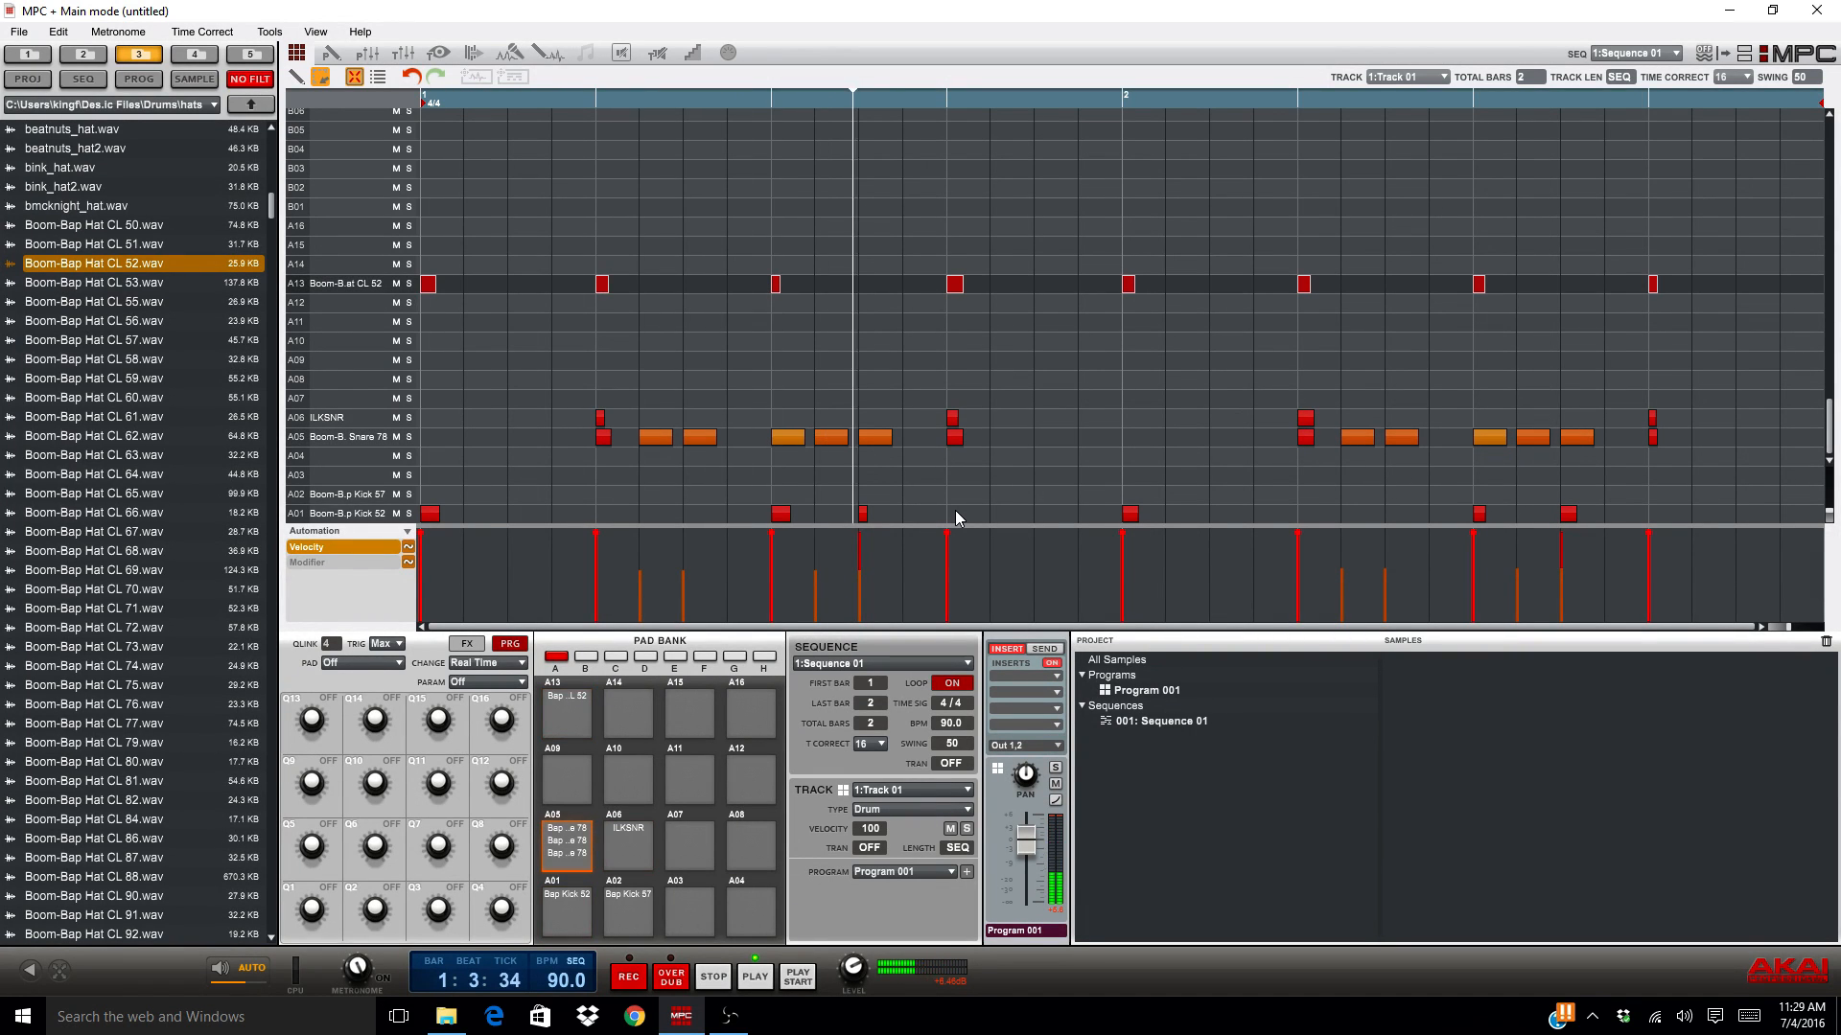
pyautogui.press('l')
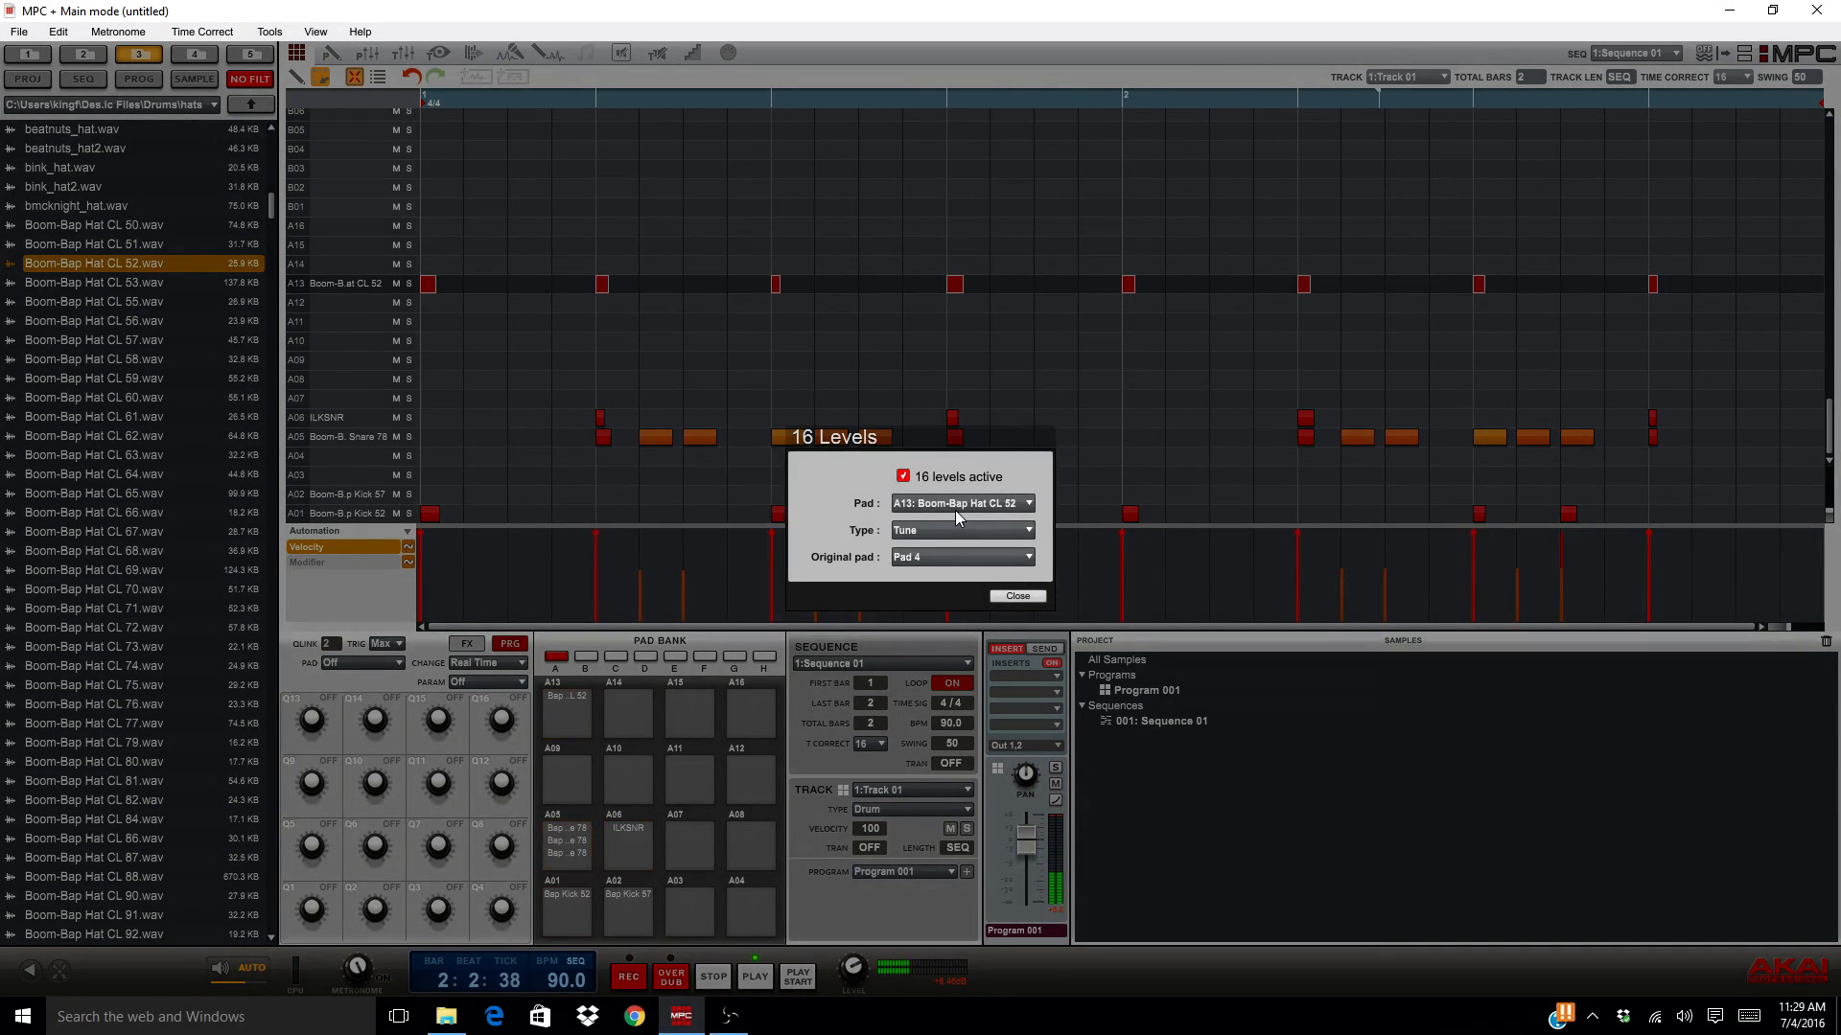
pyautogui.click(1015, 596)
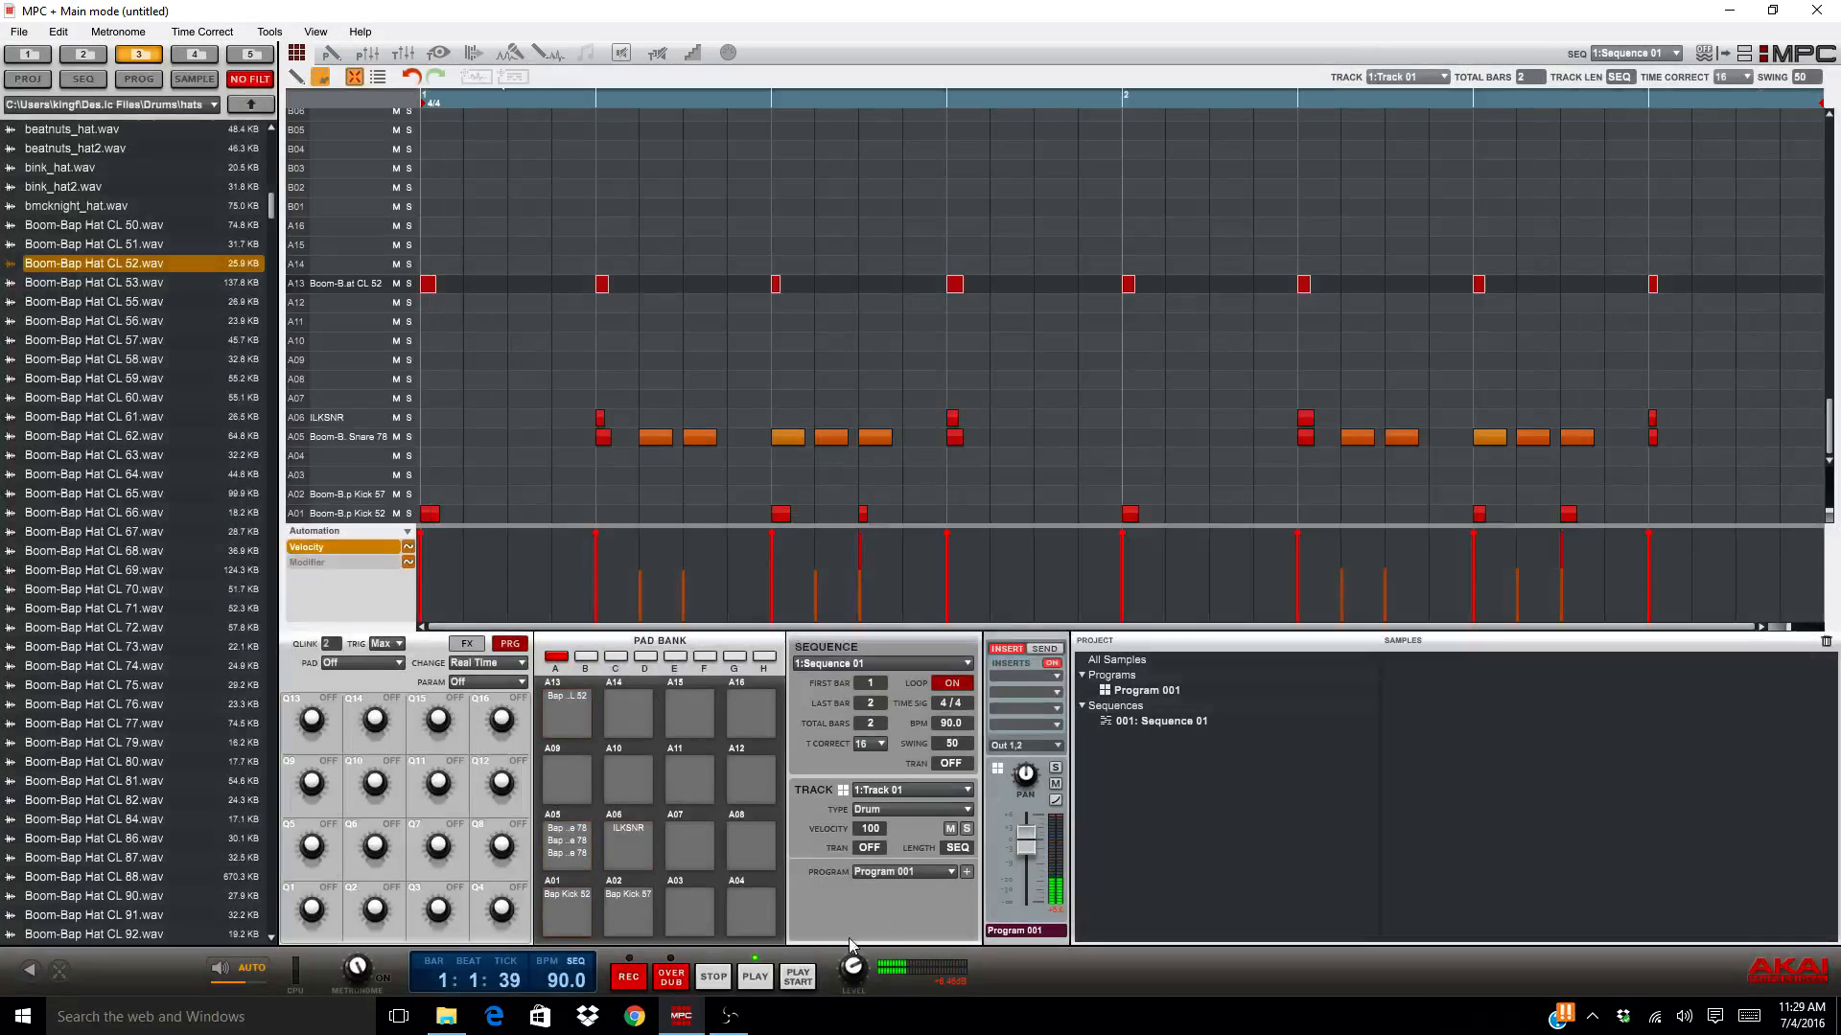
pyautogui.click(675, 984)
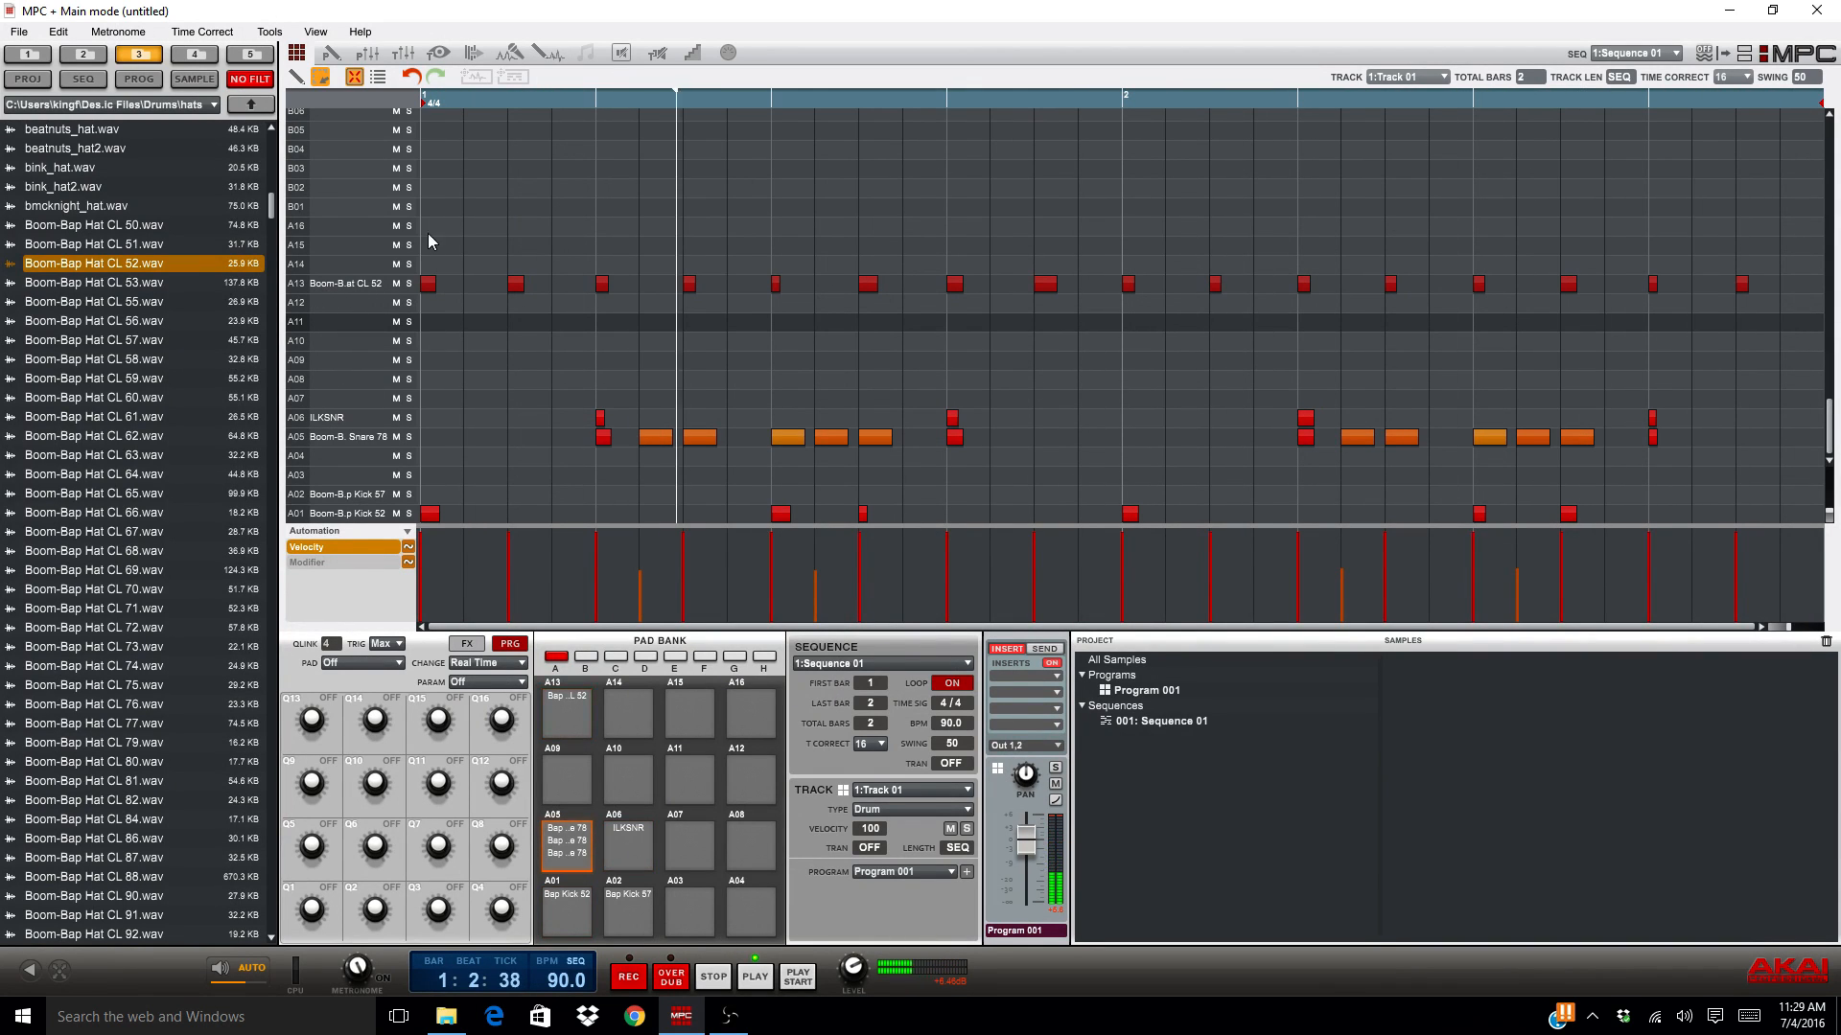
pyautogui.click(713, 978)
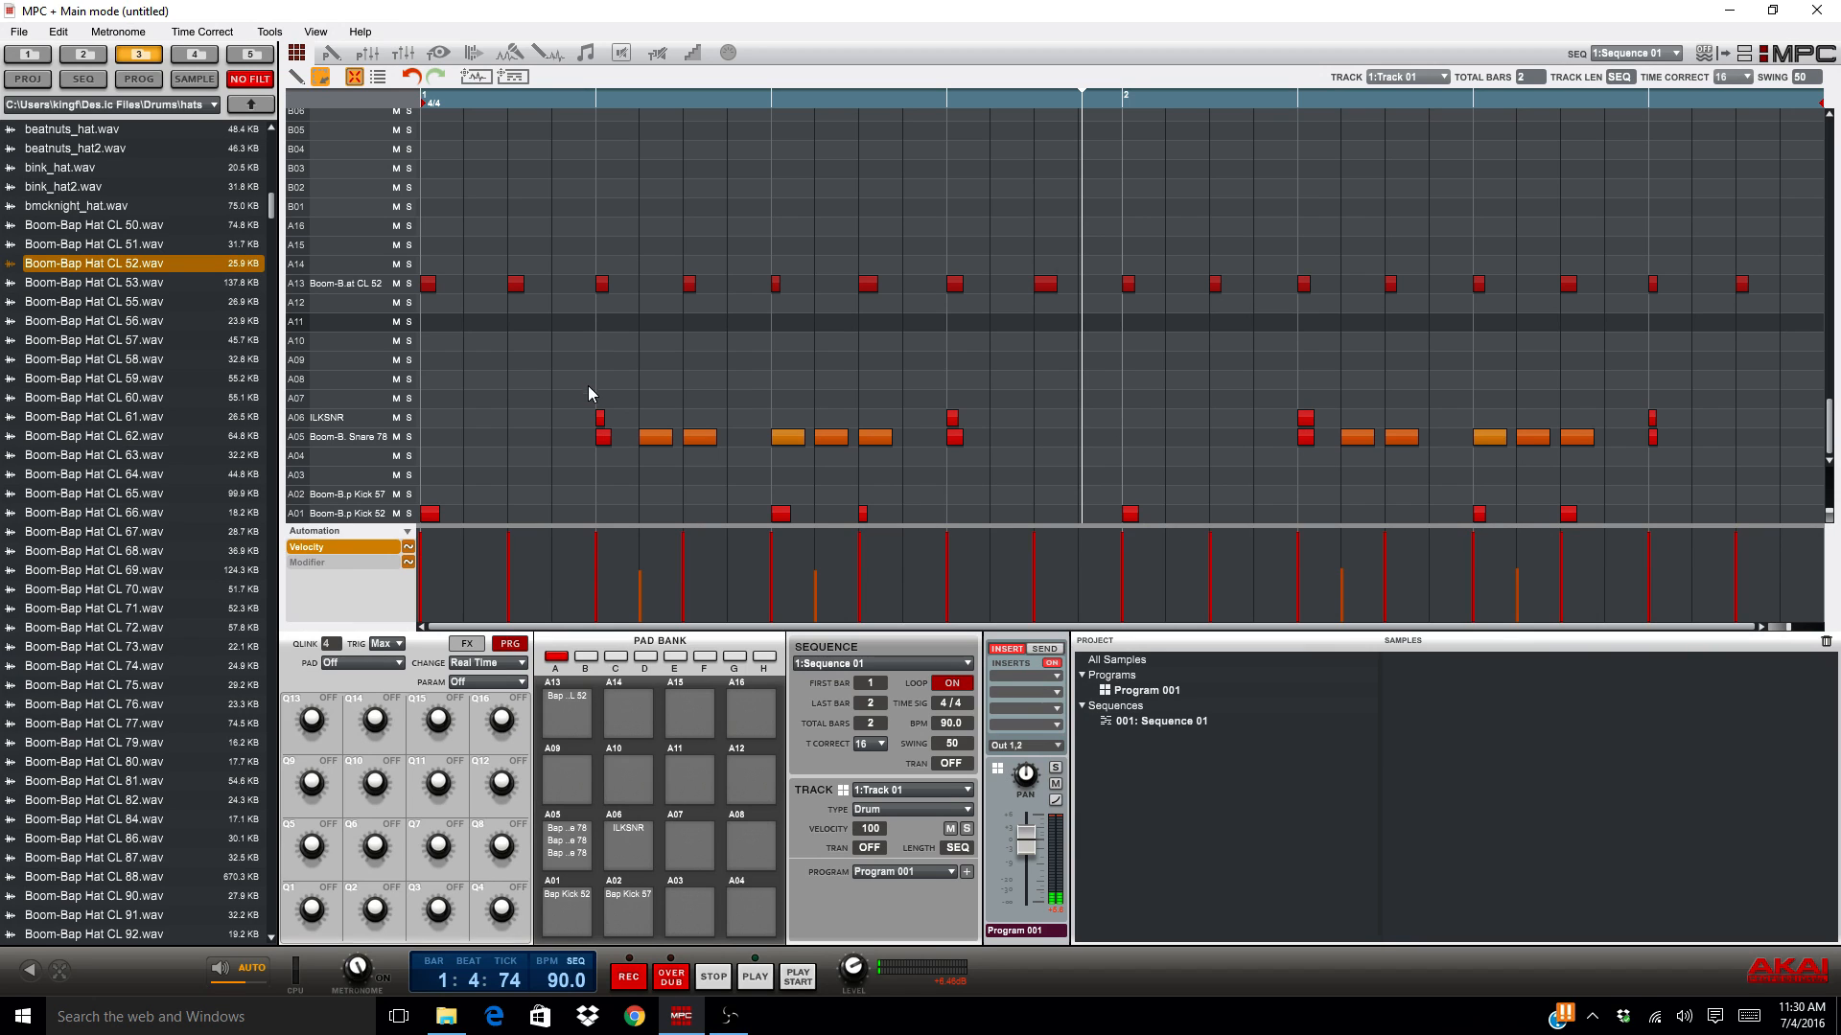
# Step: Play the sequence from the start and delete the five Snare 78 ghost hits between beats 2 and 4 in each bar
pyautogui.moveTo(644, 379); pyautogui.dragTo(878, 473)
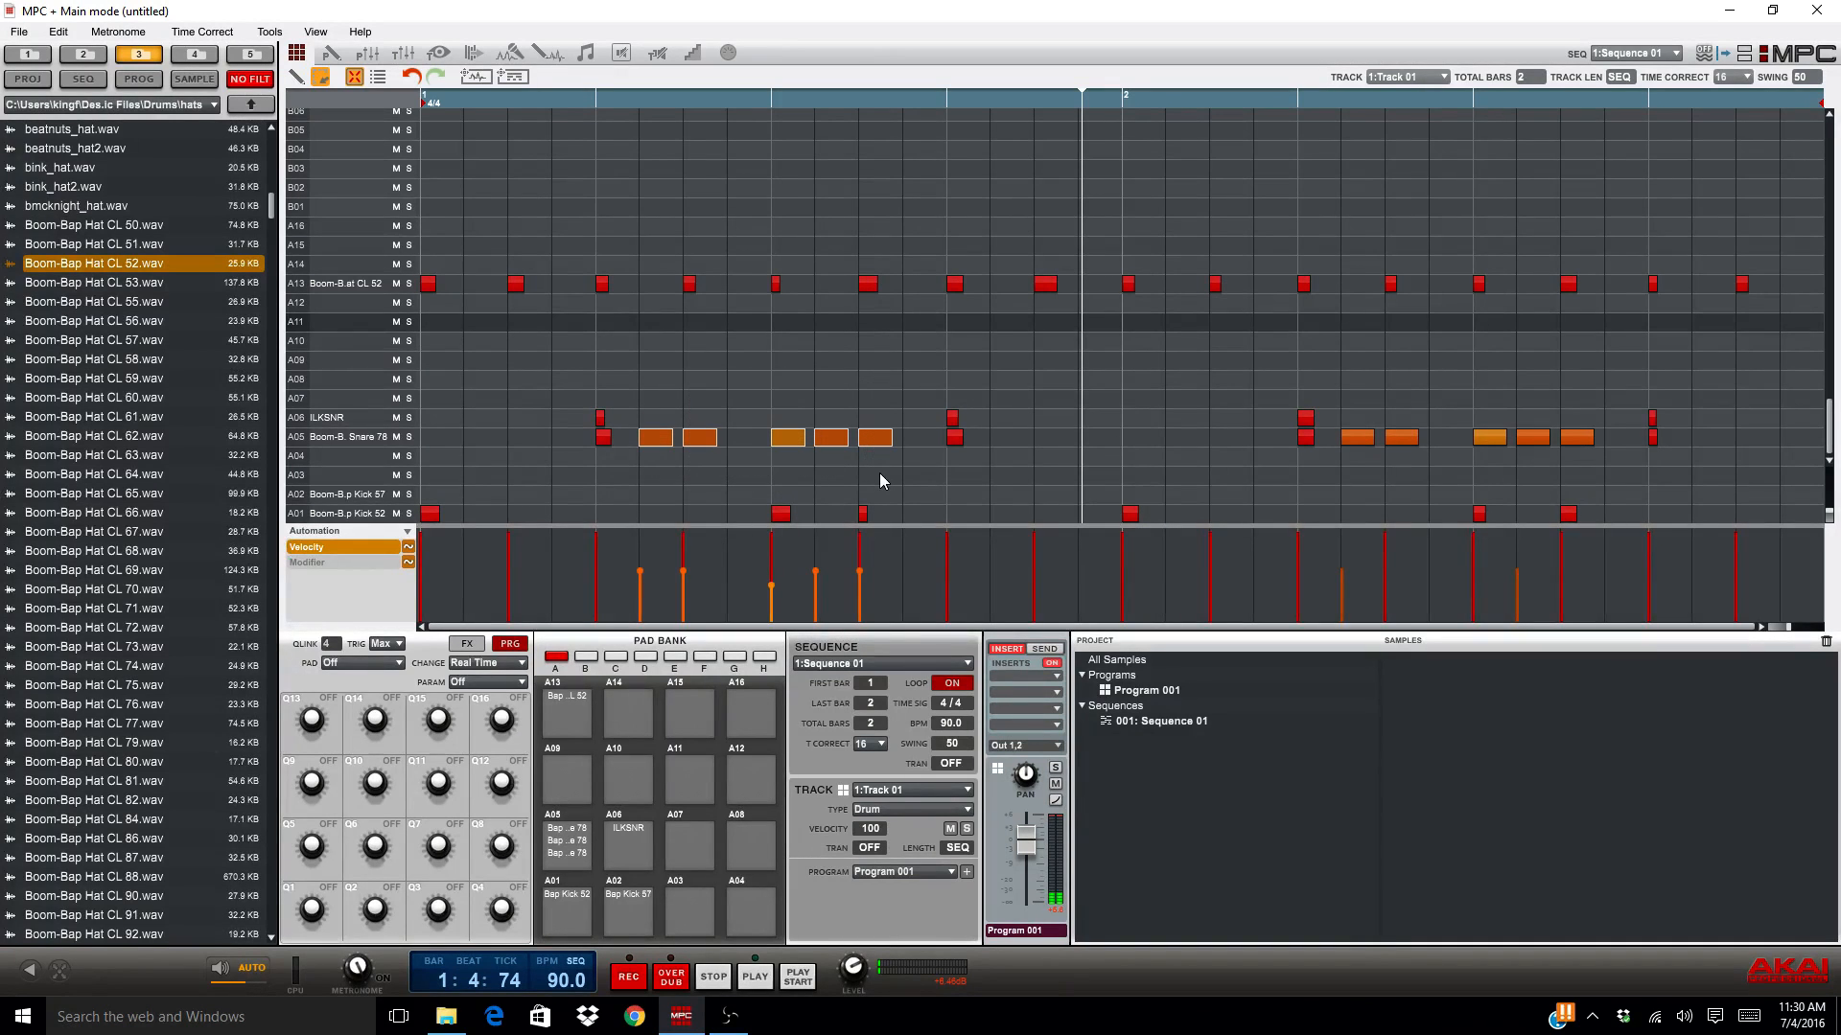
pyautogui.click(798, 977)
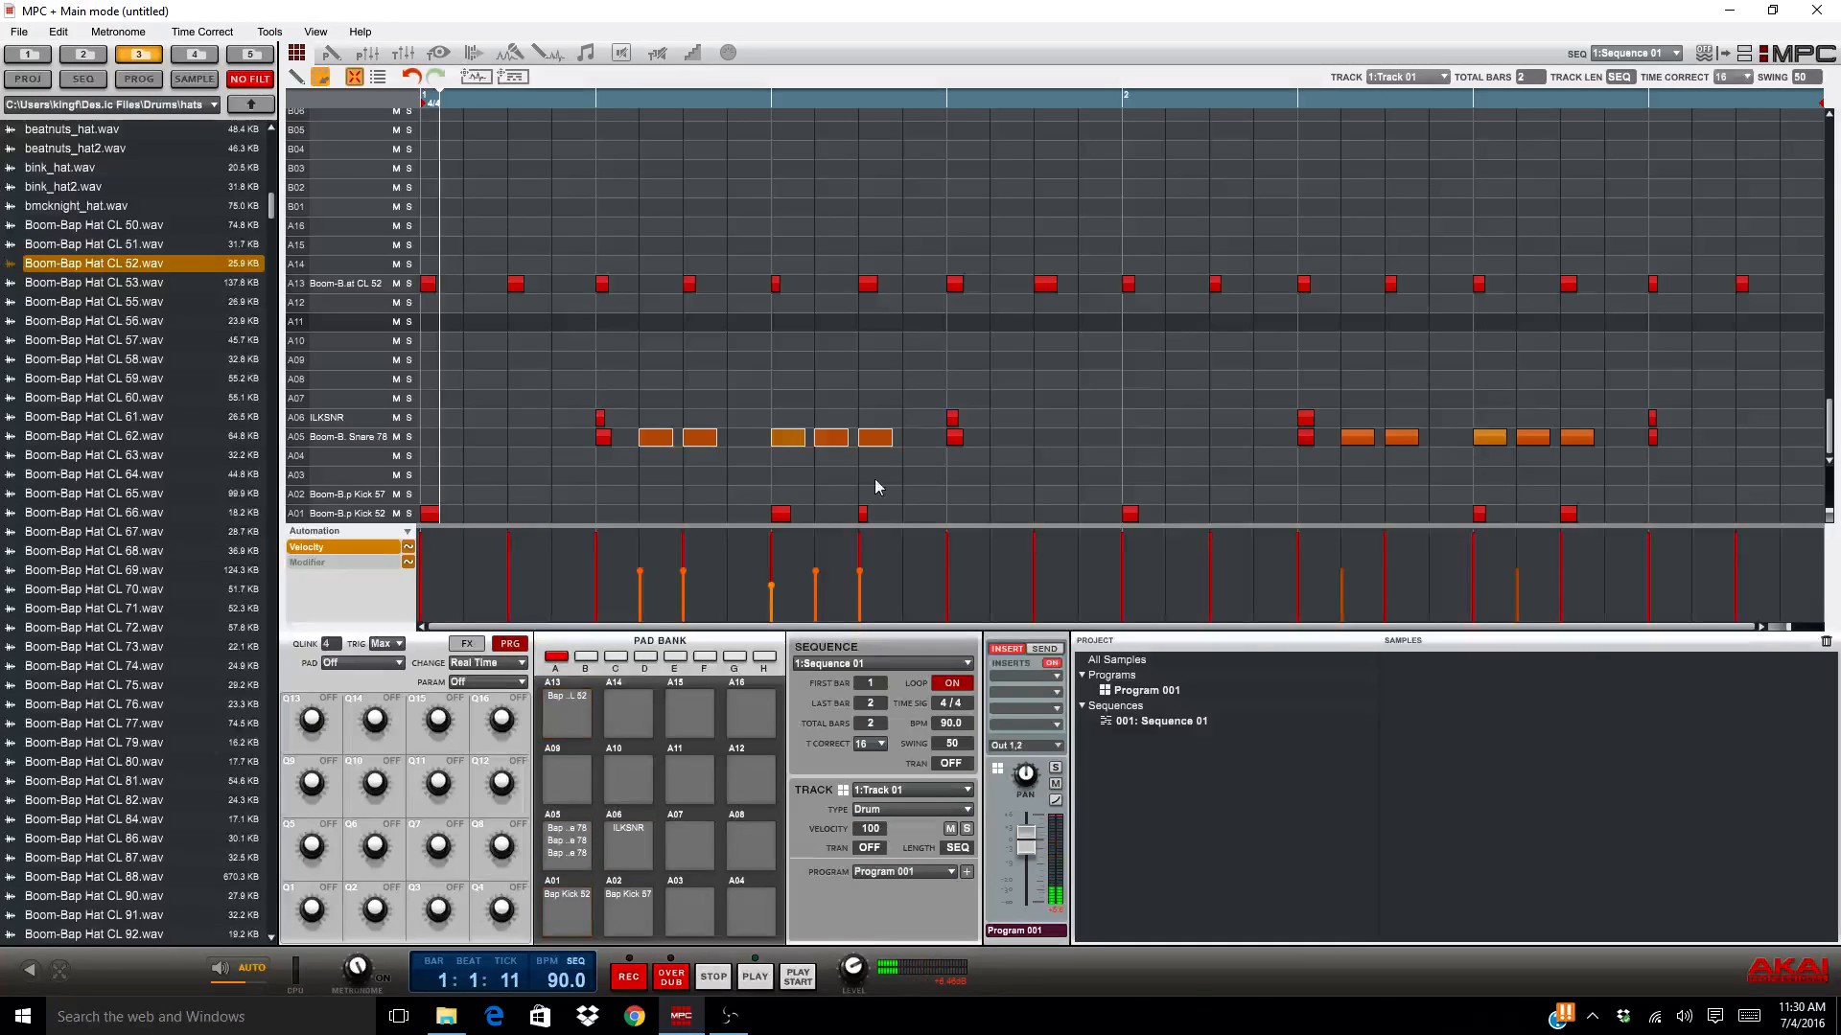
pyautogui.moveTo(657, 392); pyautogui.dragTo(876, 460)
pyautogui.press('Delete')
pyautogui.moveTo(1323, 353); pyautogui.dragTo(1590, 454)
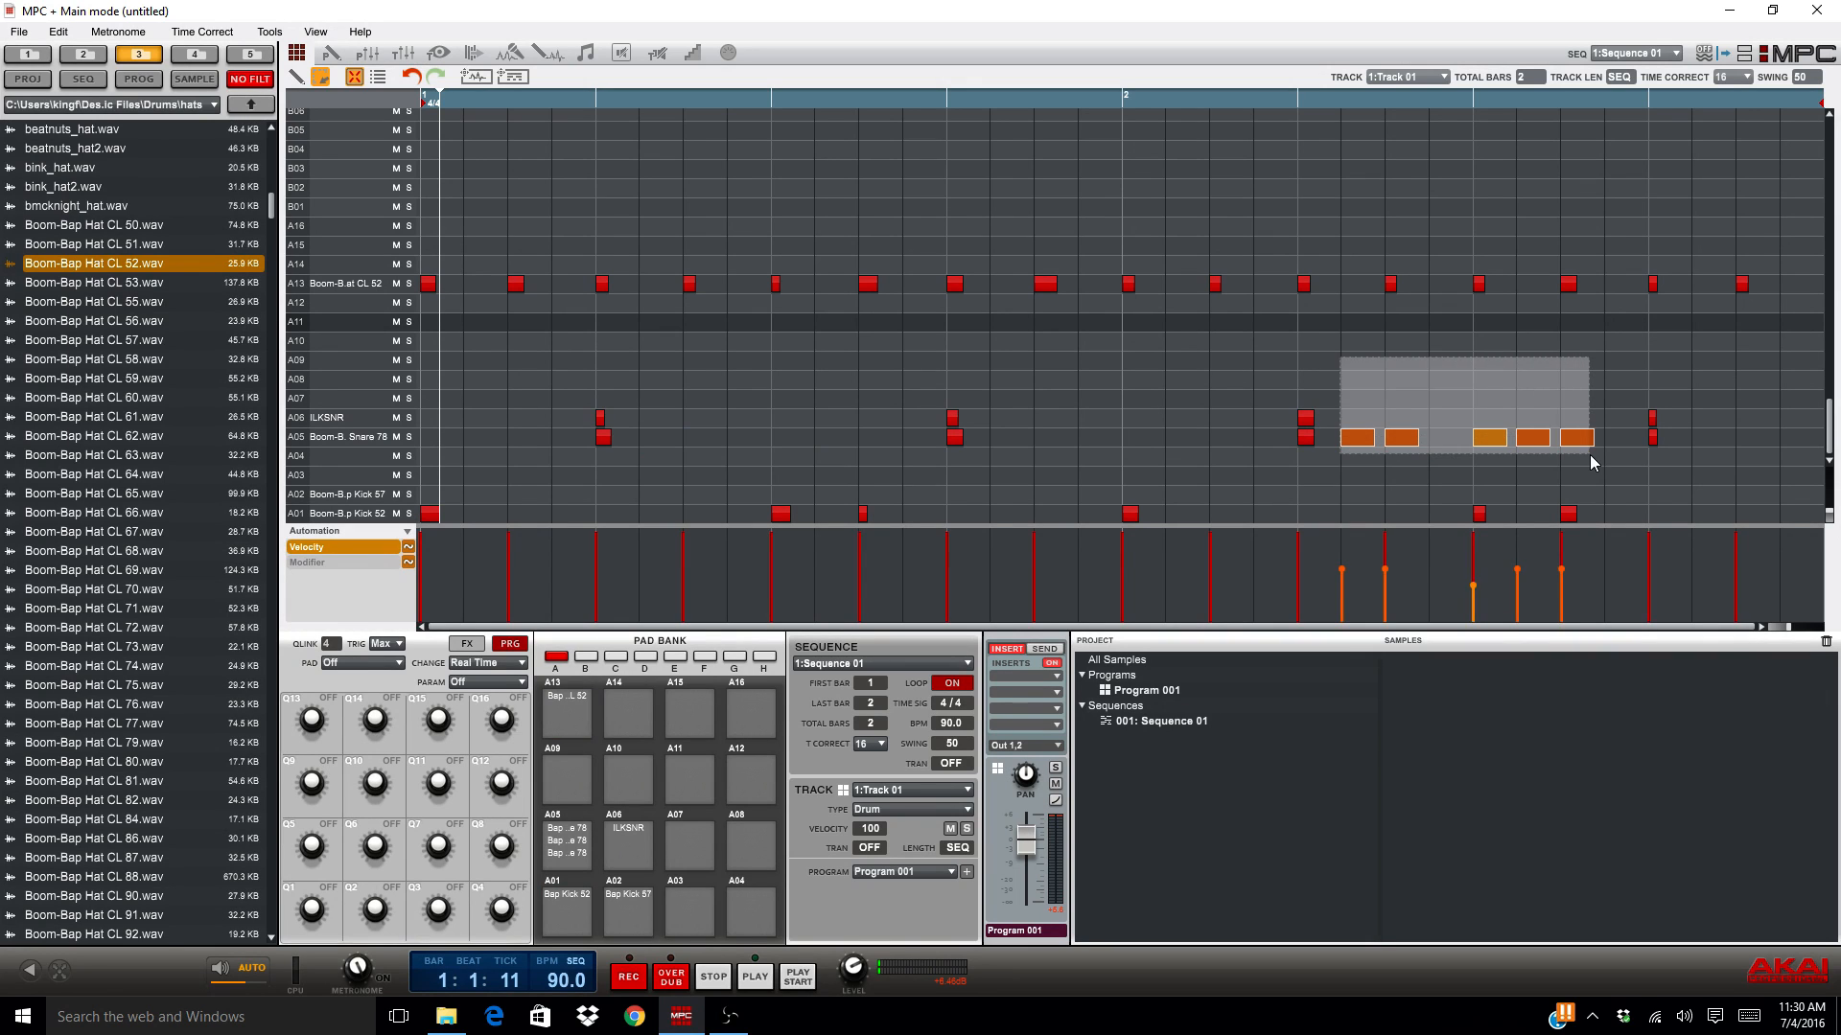
pyautogui.press('Delete')
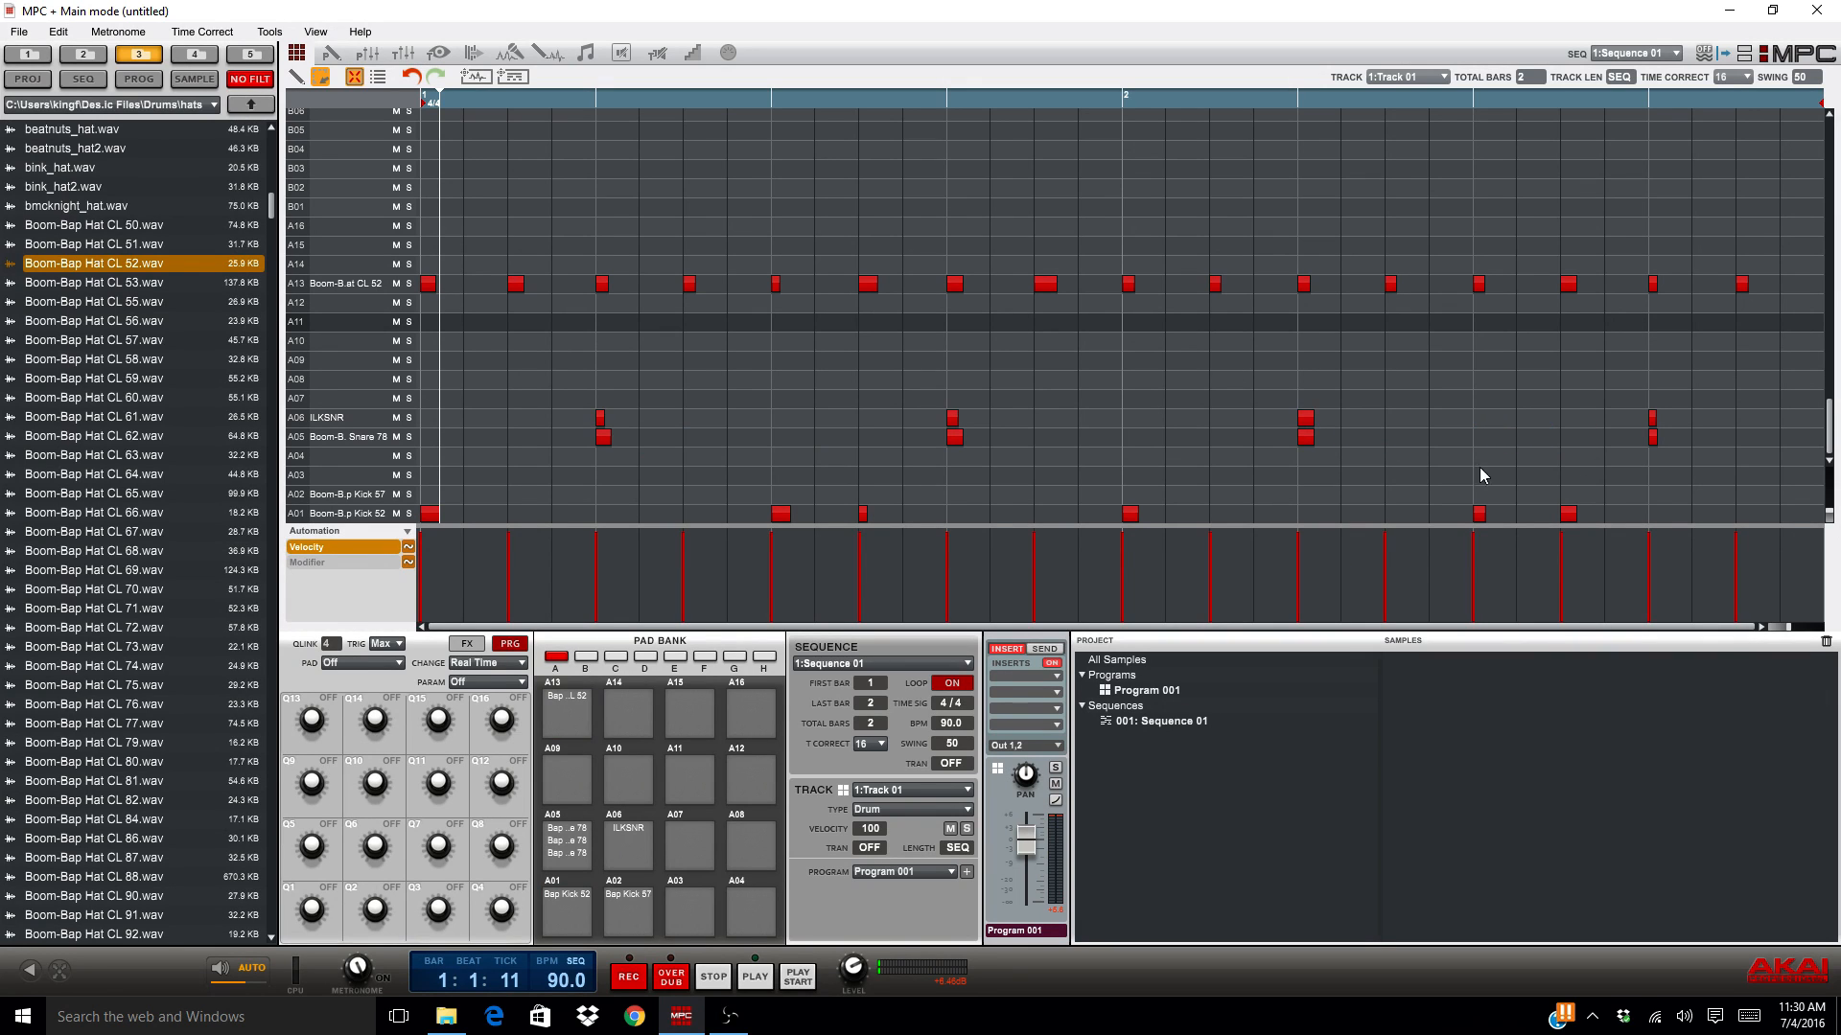
# Step: Play the sequence from the start, delete the stray Boom-Bap Hat CL 52 hit one sixteenth after beat 4 of bar 2, and stop playback
pyautogui.click(799, 978)
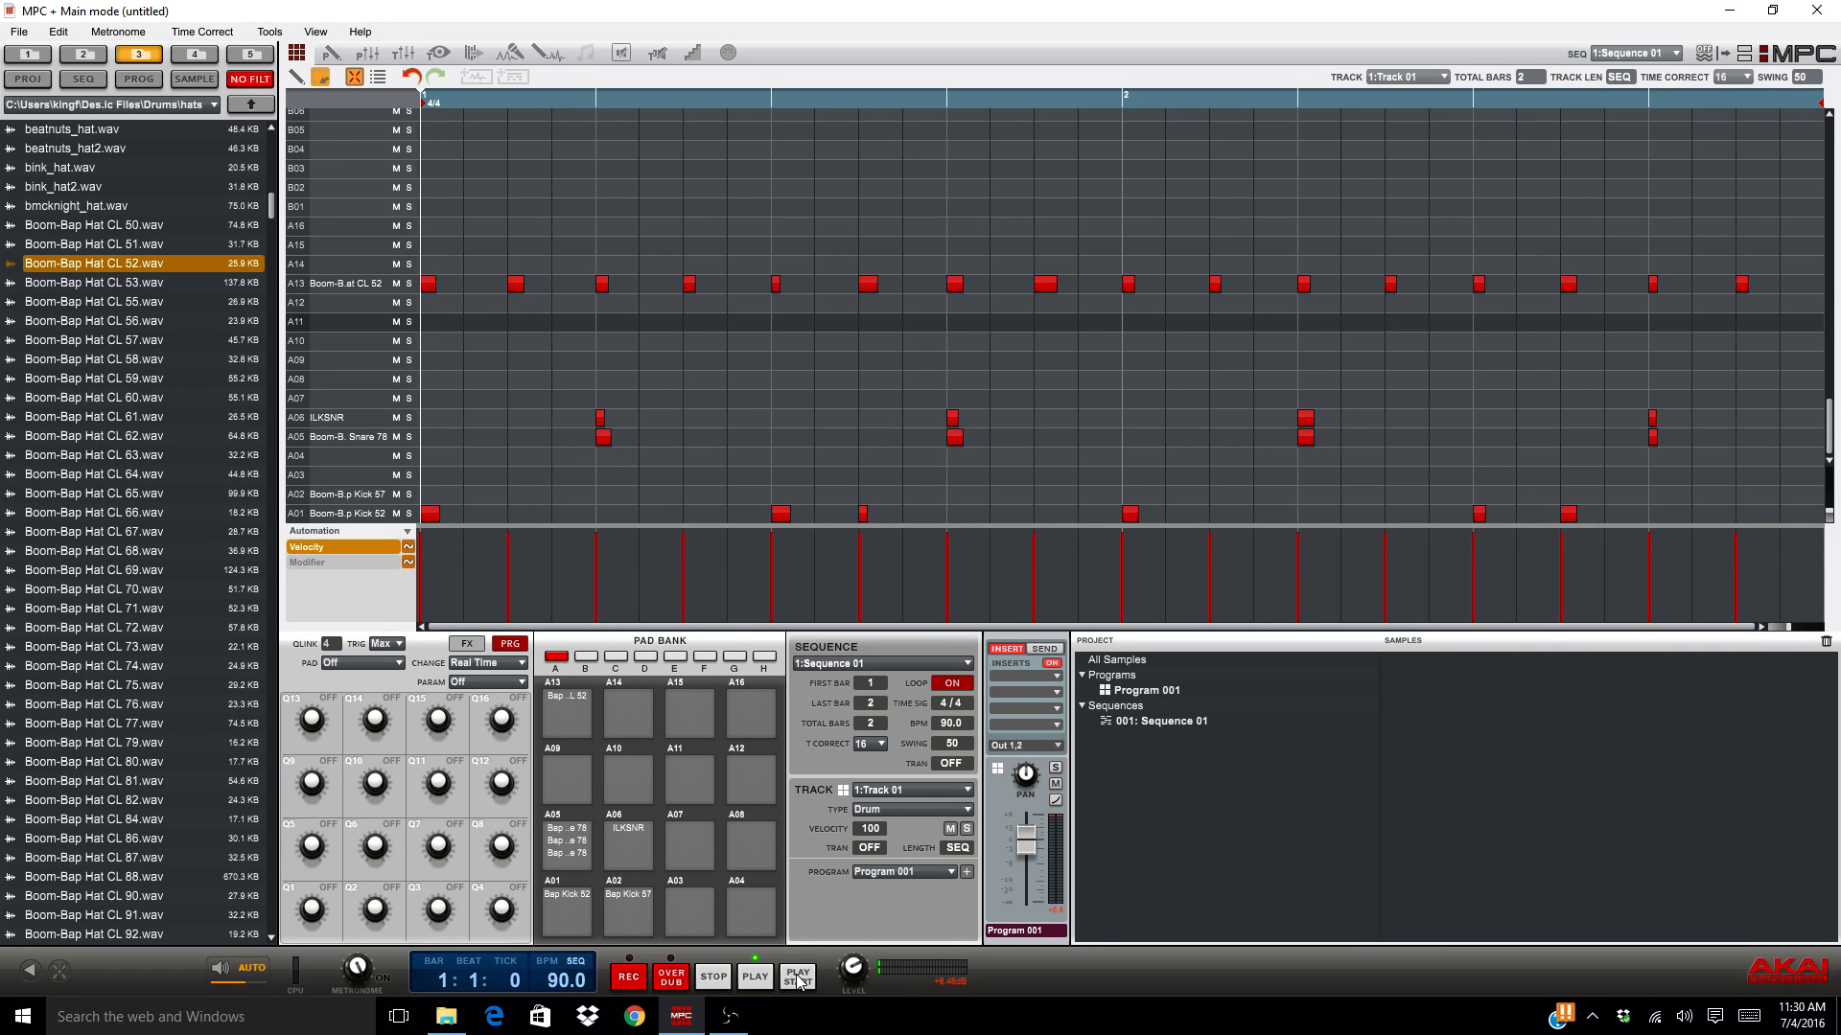
pyautogui.click(799, 978)
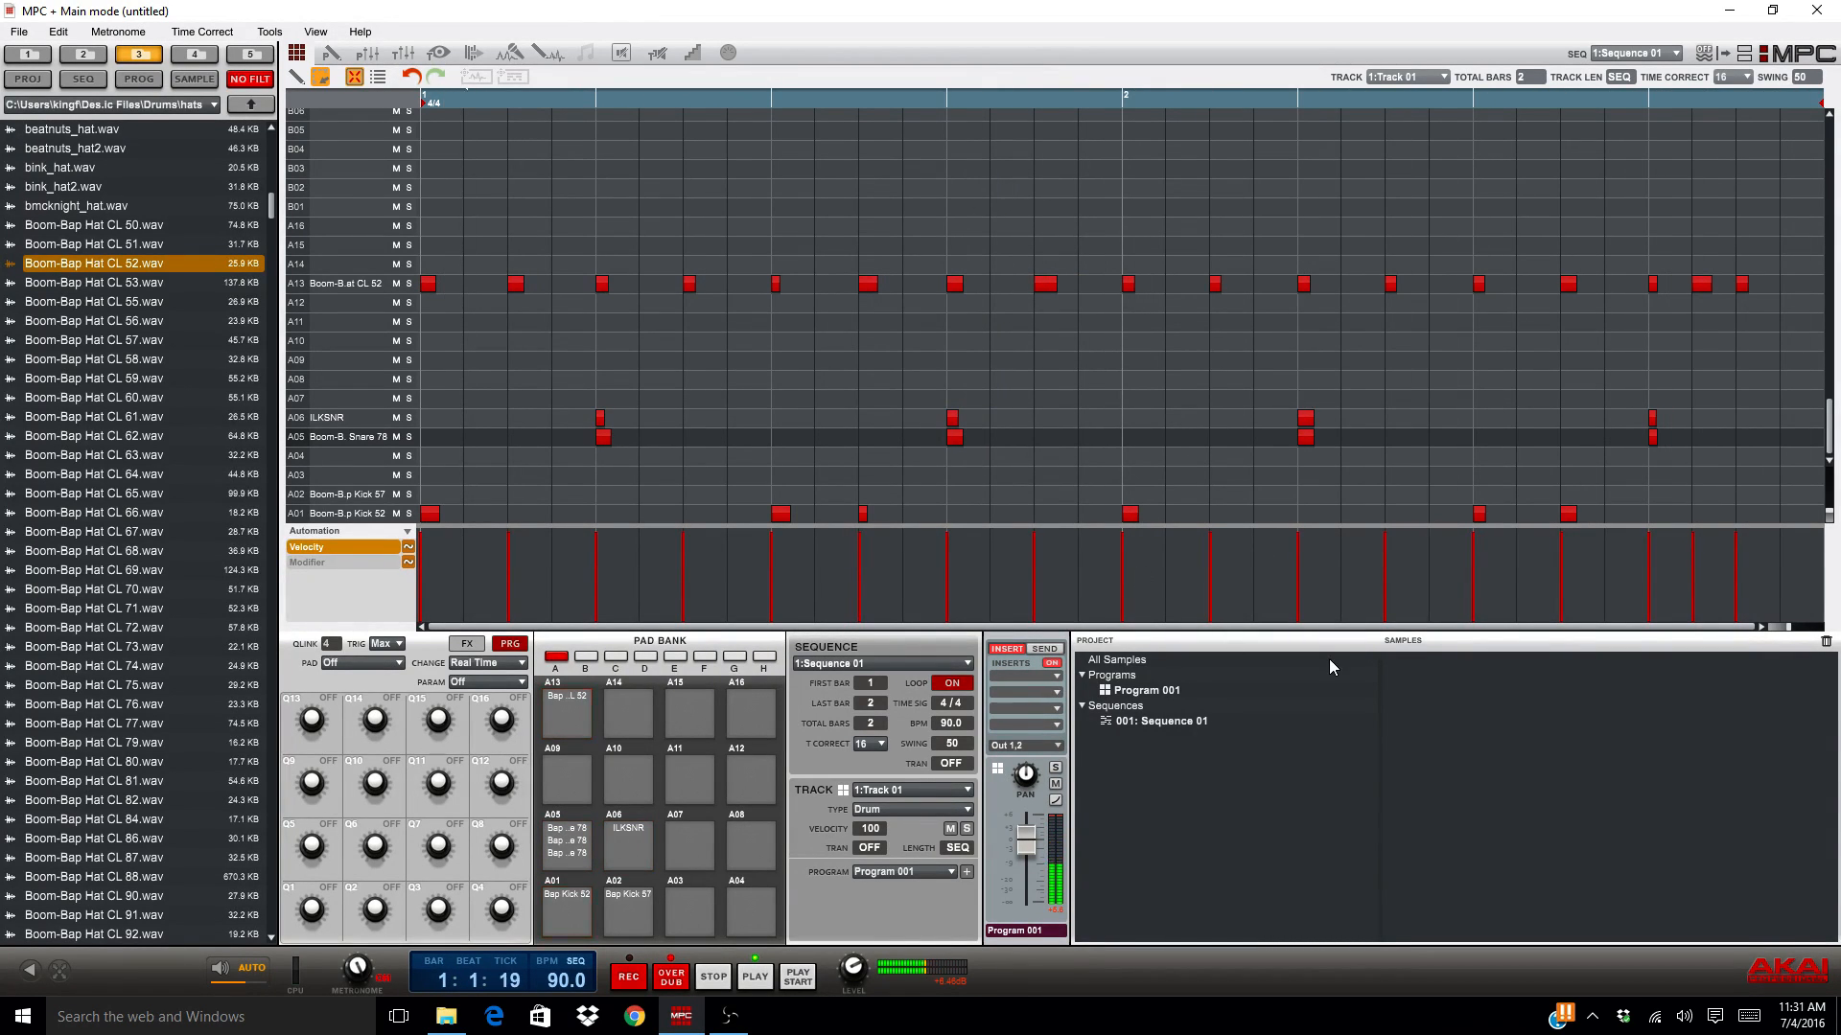
pyautogui.click(1701, 284)
pyautogui.click(1704, 285)
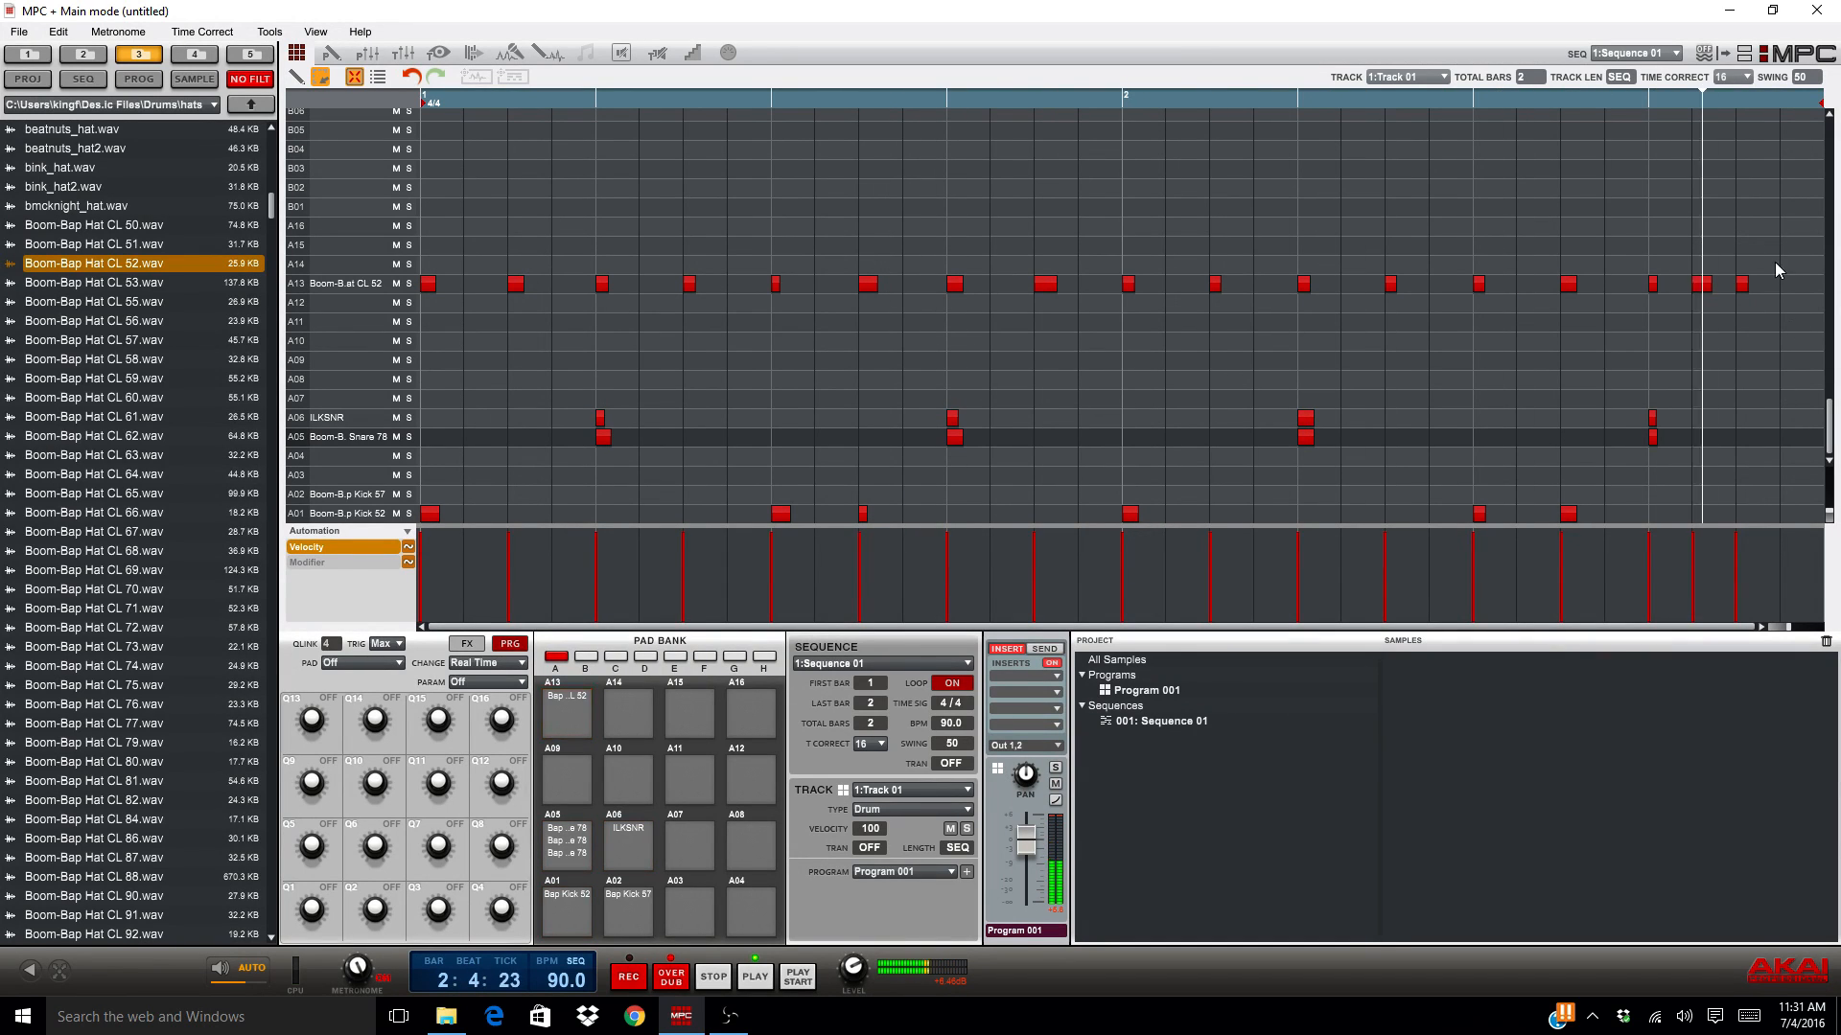
pyautogui.click(1702, 285)
pyautogui.press('Delete')
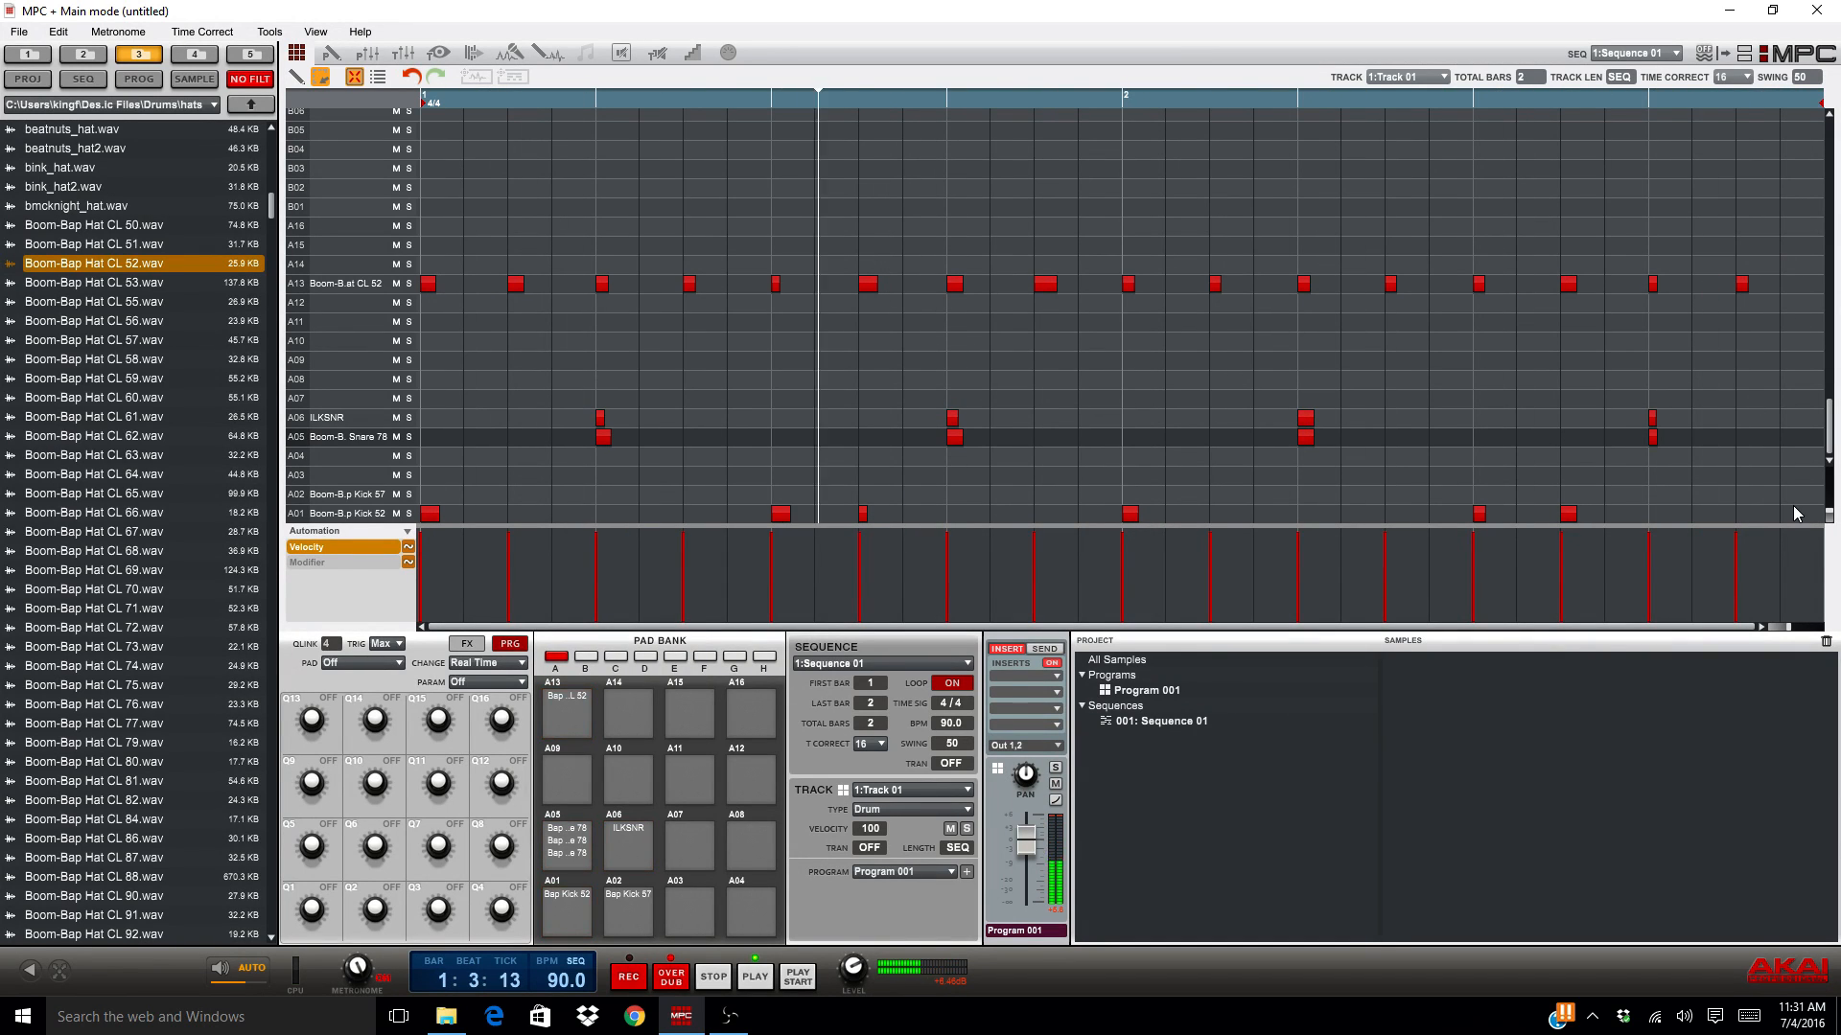
pyautogui.press('space')
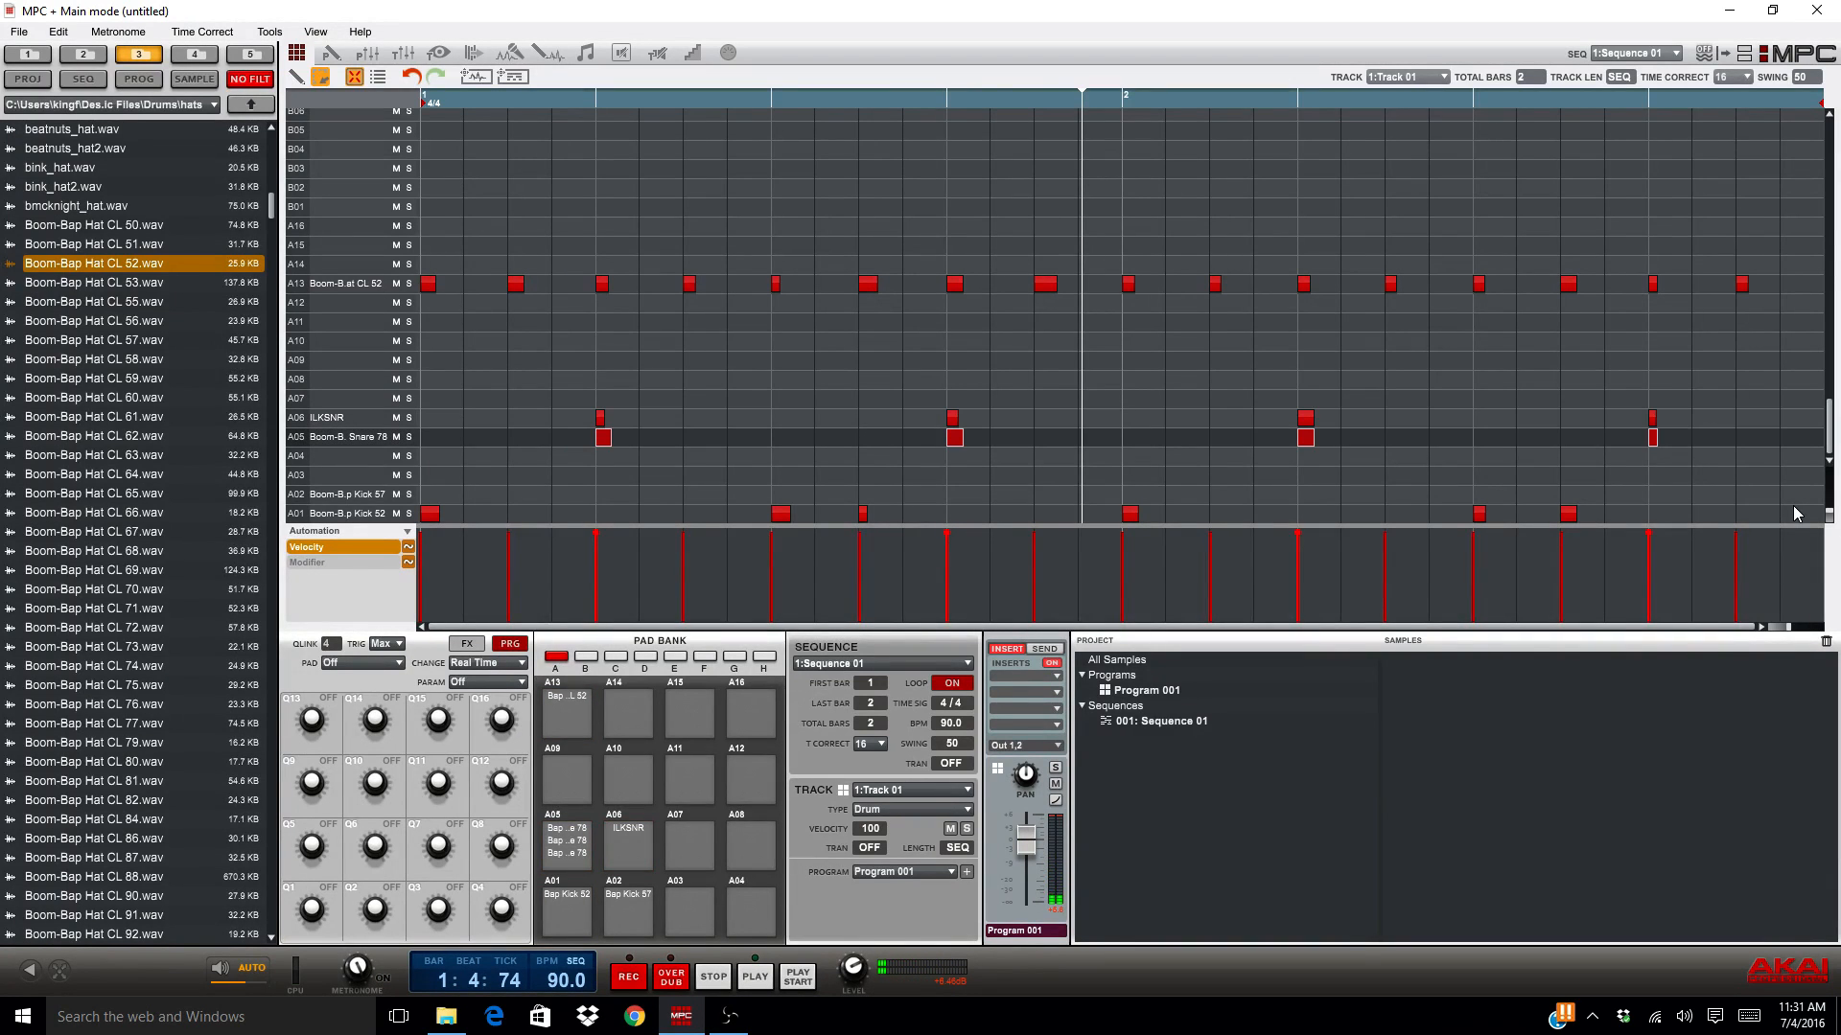
# Step: Overdub an ILKSNR ghost hit one sixteenth after beat 4 of bar 2 and lower its velocity to about half
pyautogui.press('space')
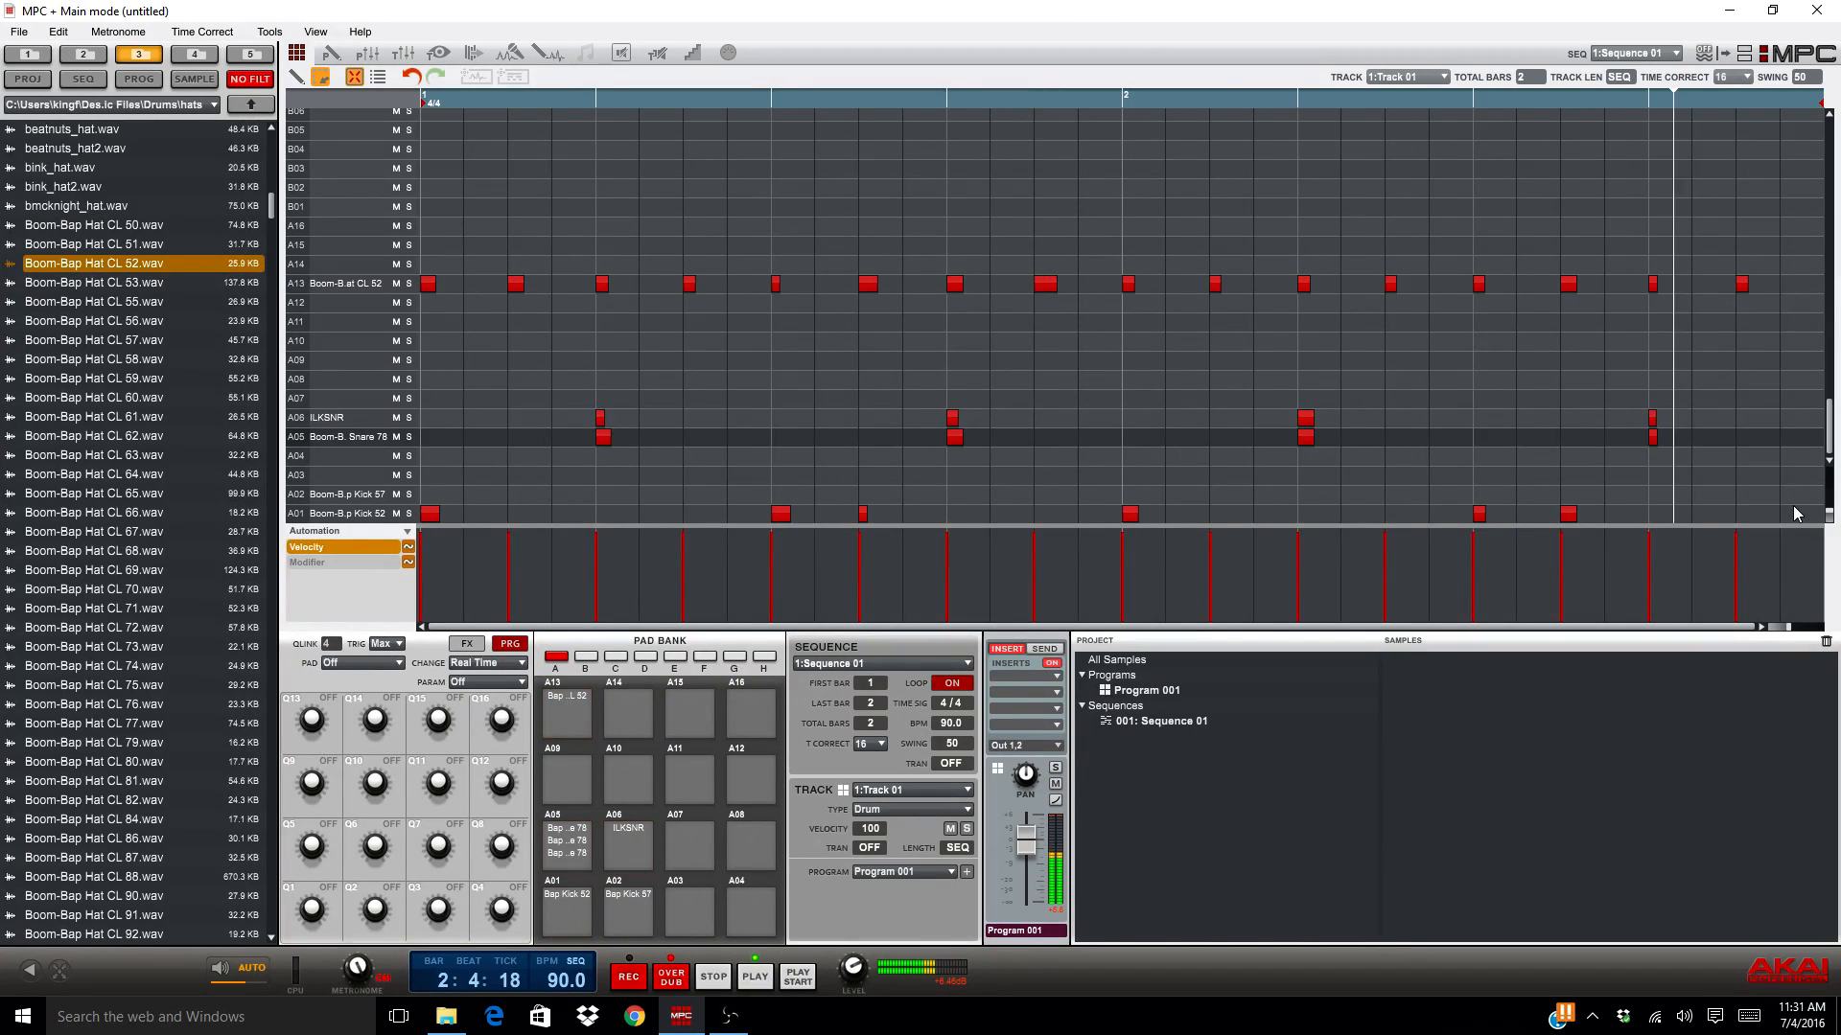
pyautogui.press('s')
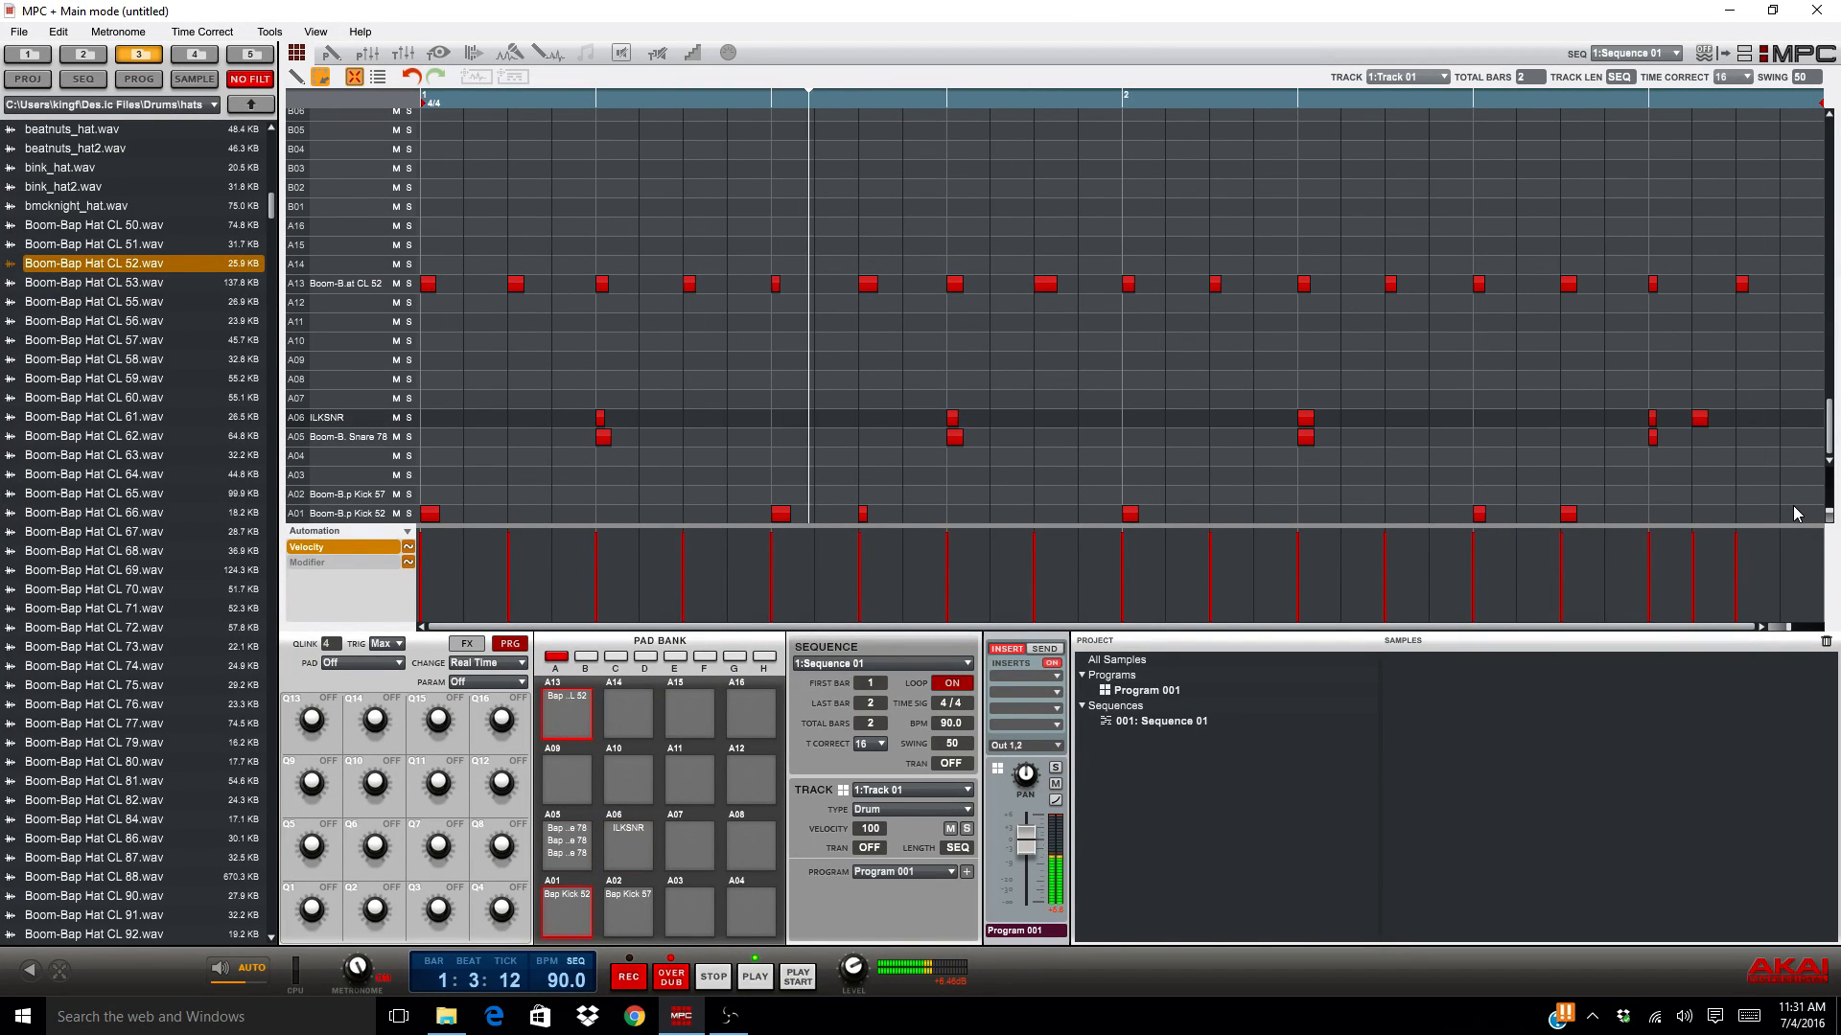
pyautogui.click(1699, 422)
pyautogui.moveTo(1691, 538); pyautogui.dragTo(1693, 573)
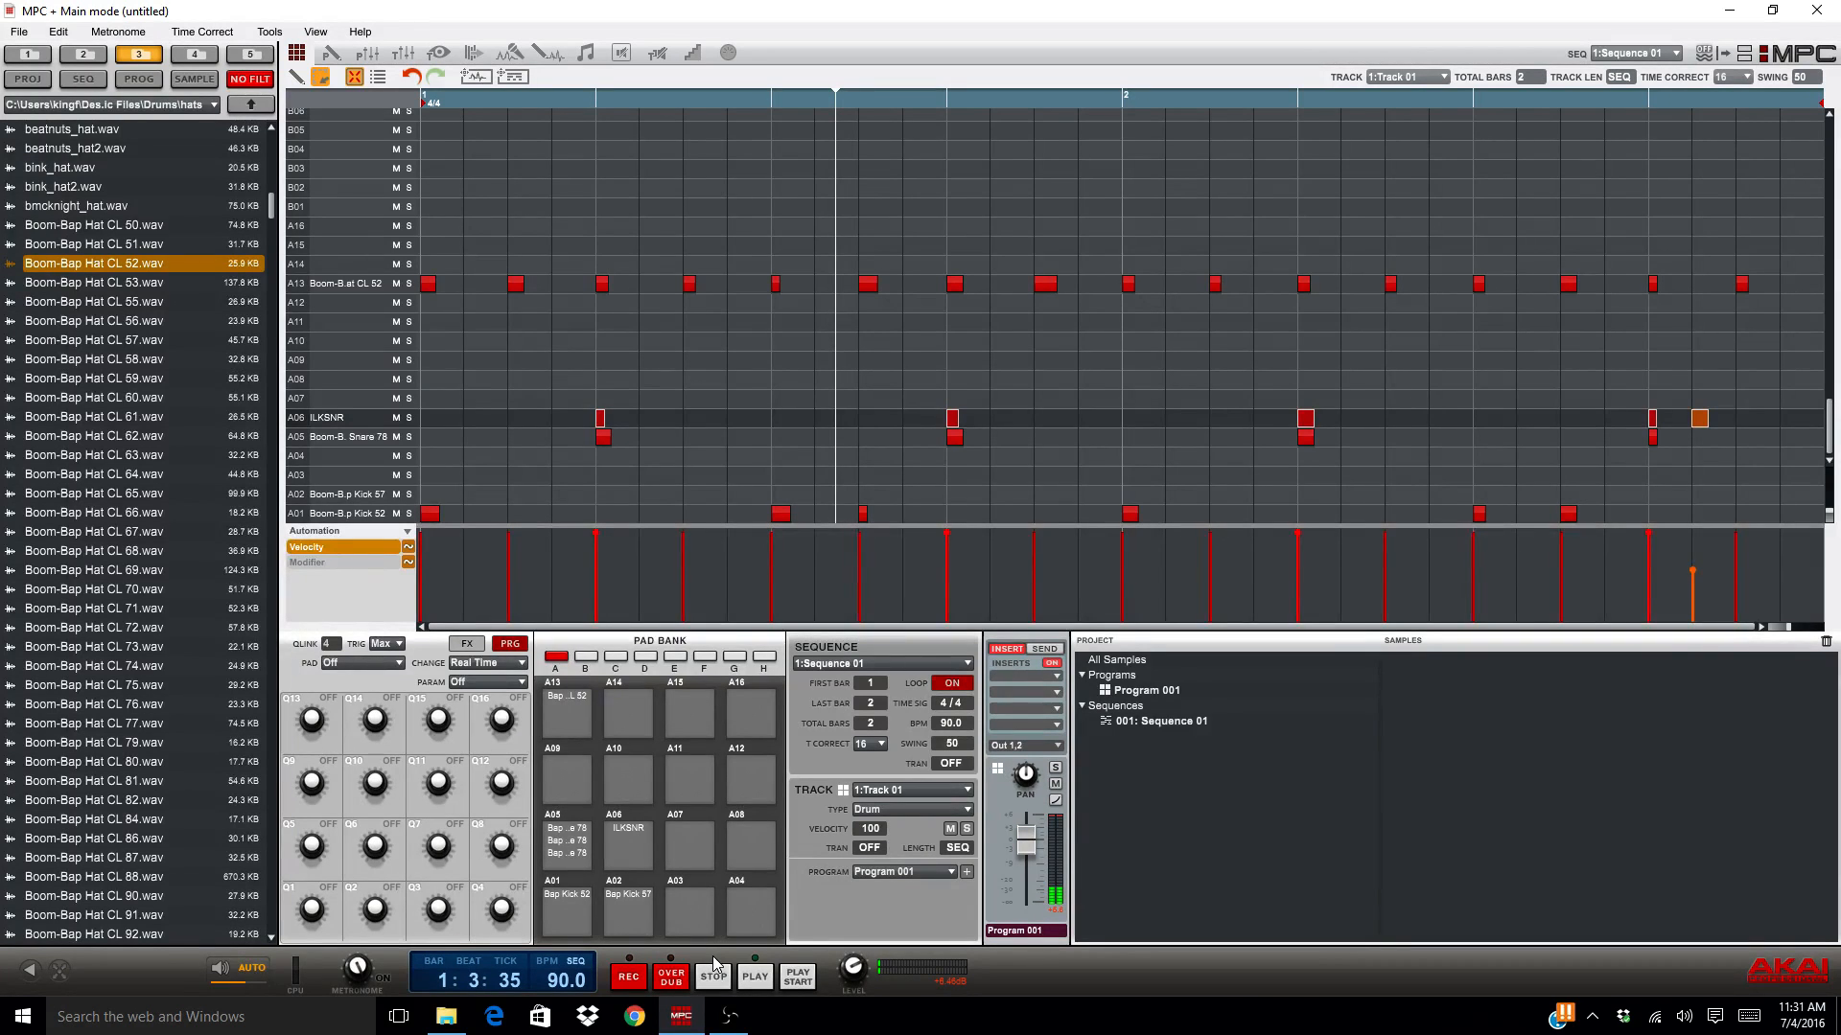
# Step: During playback, move the ILKSNR ghost hit to the sixteenth after beat 2 in bar 1, and stop playback
pyautogui.press('space')
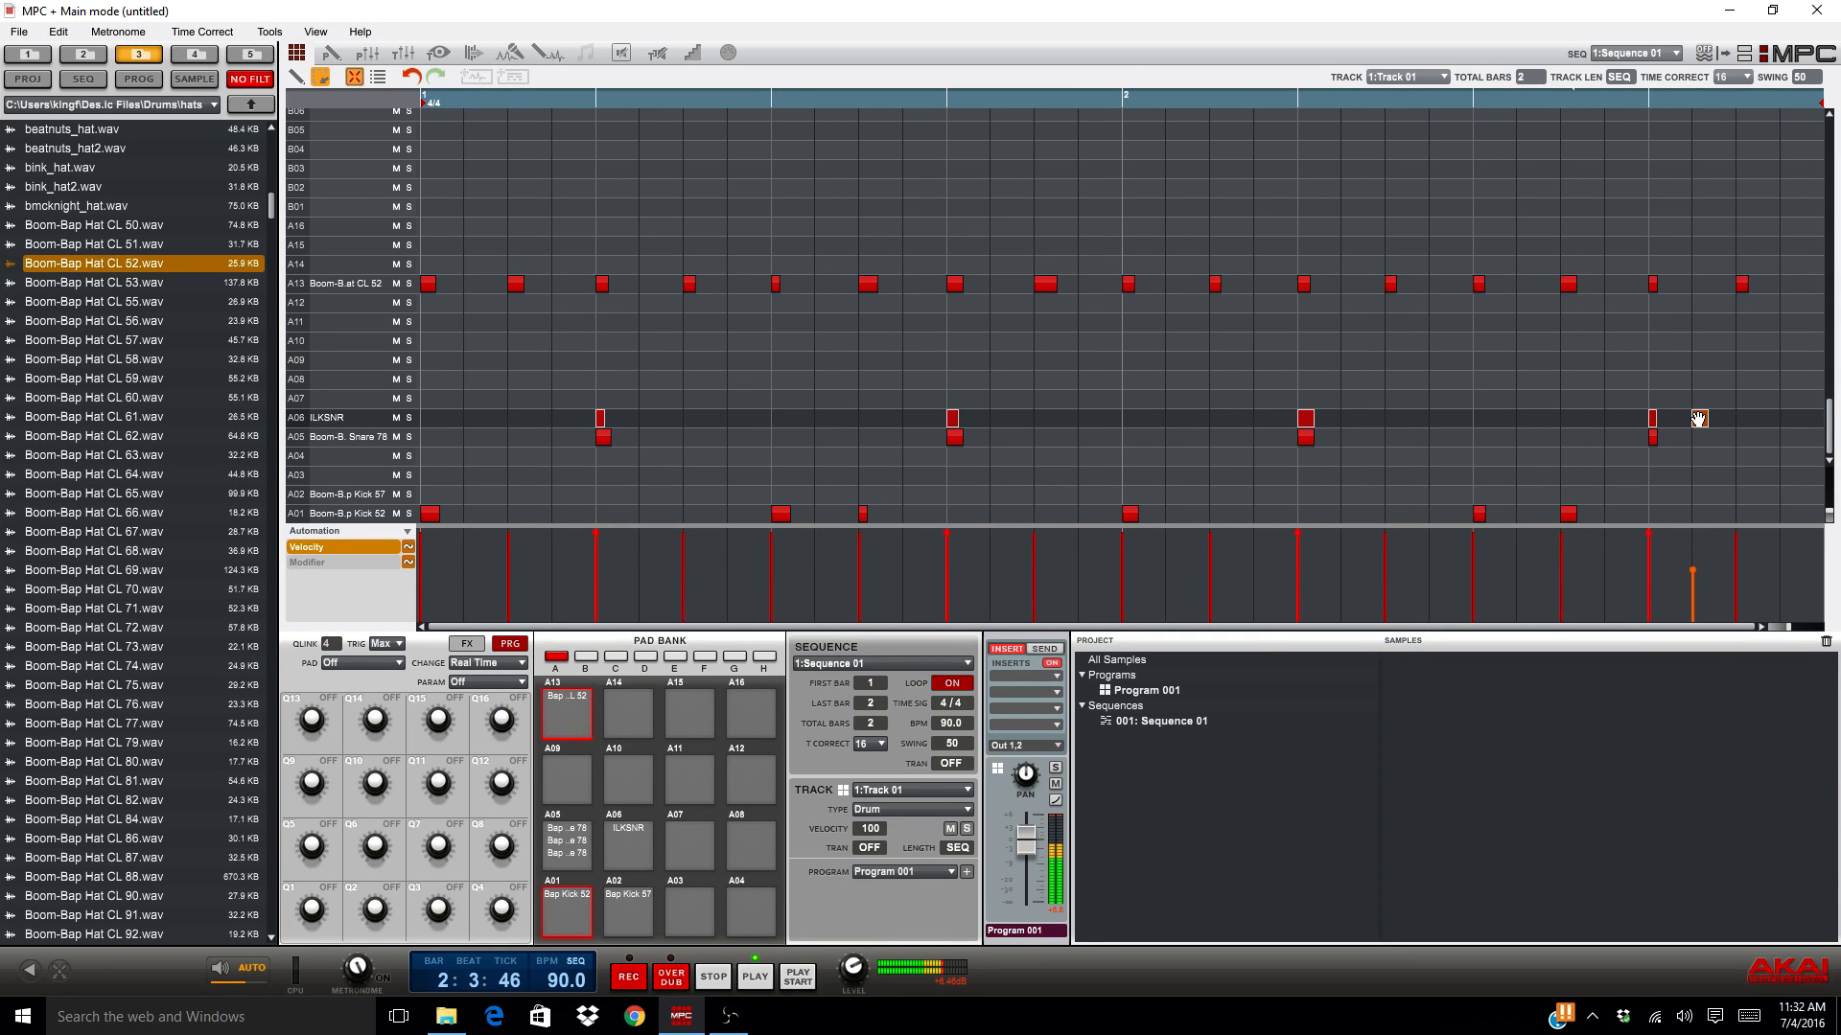
pyautogui.moveTo(1698, 419); pyautogui.dragTo(1741, 428)
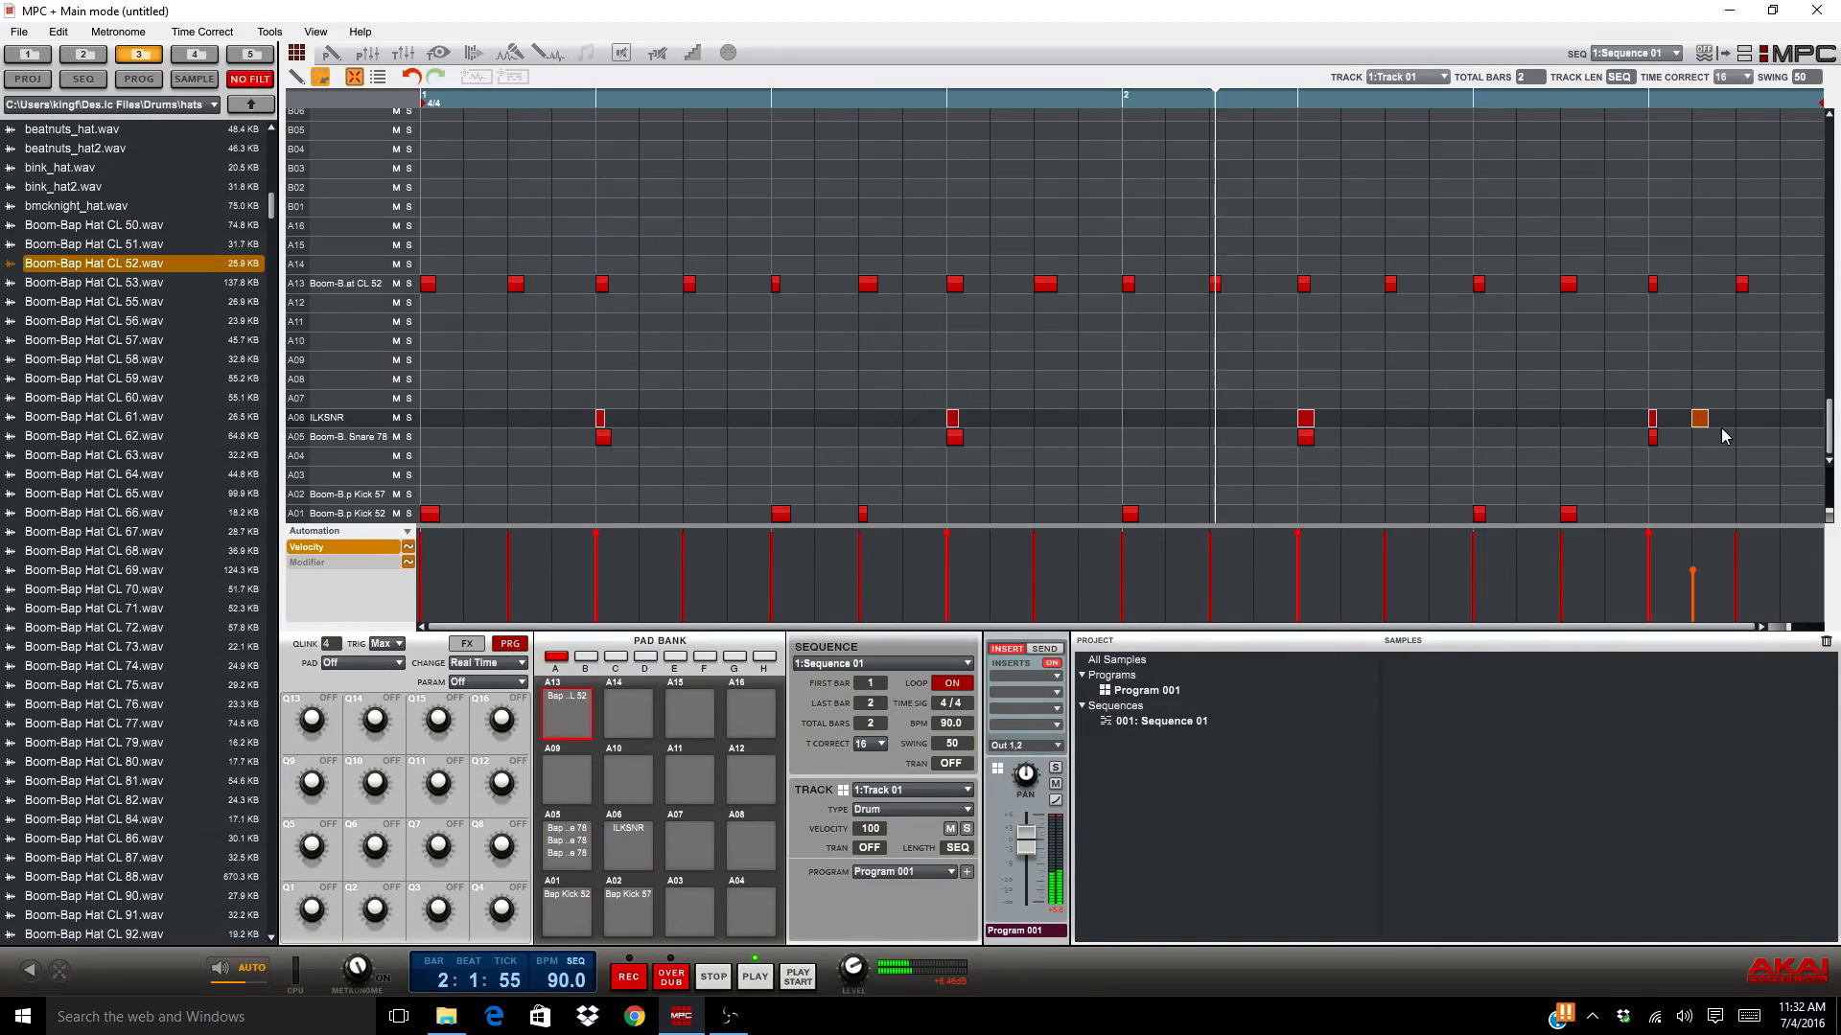
pyautogui.moveTo(1716, 428); pyautogui.dragTo(656, 437)
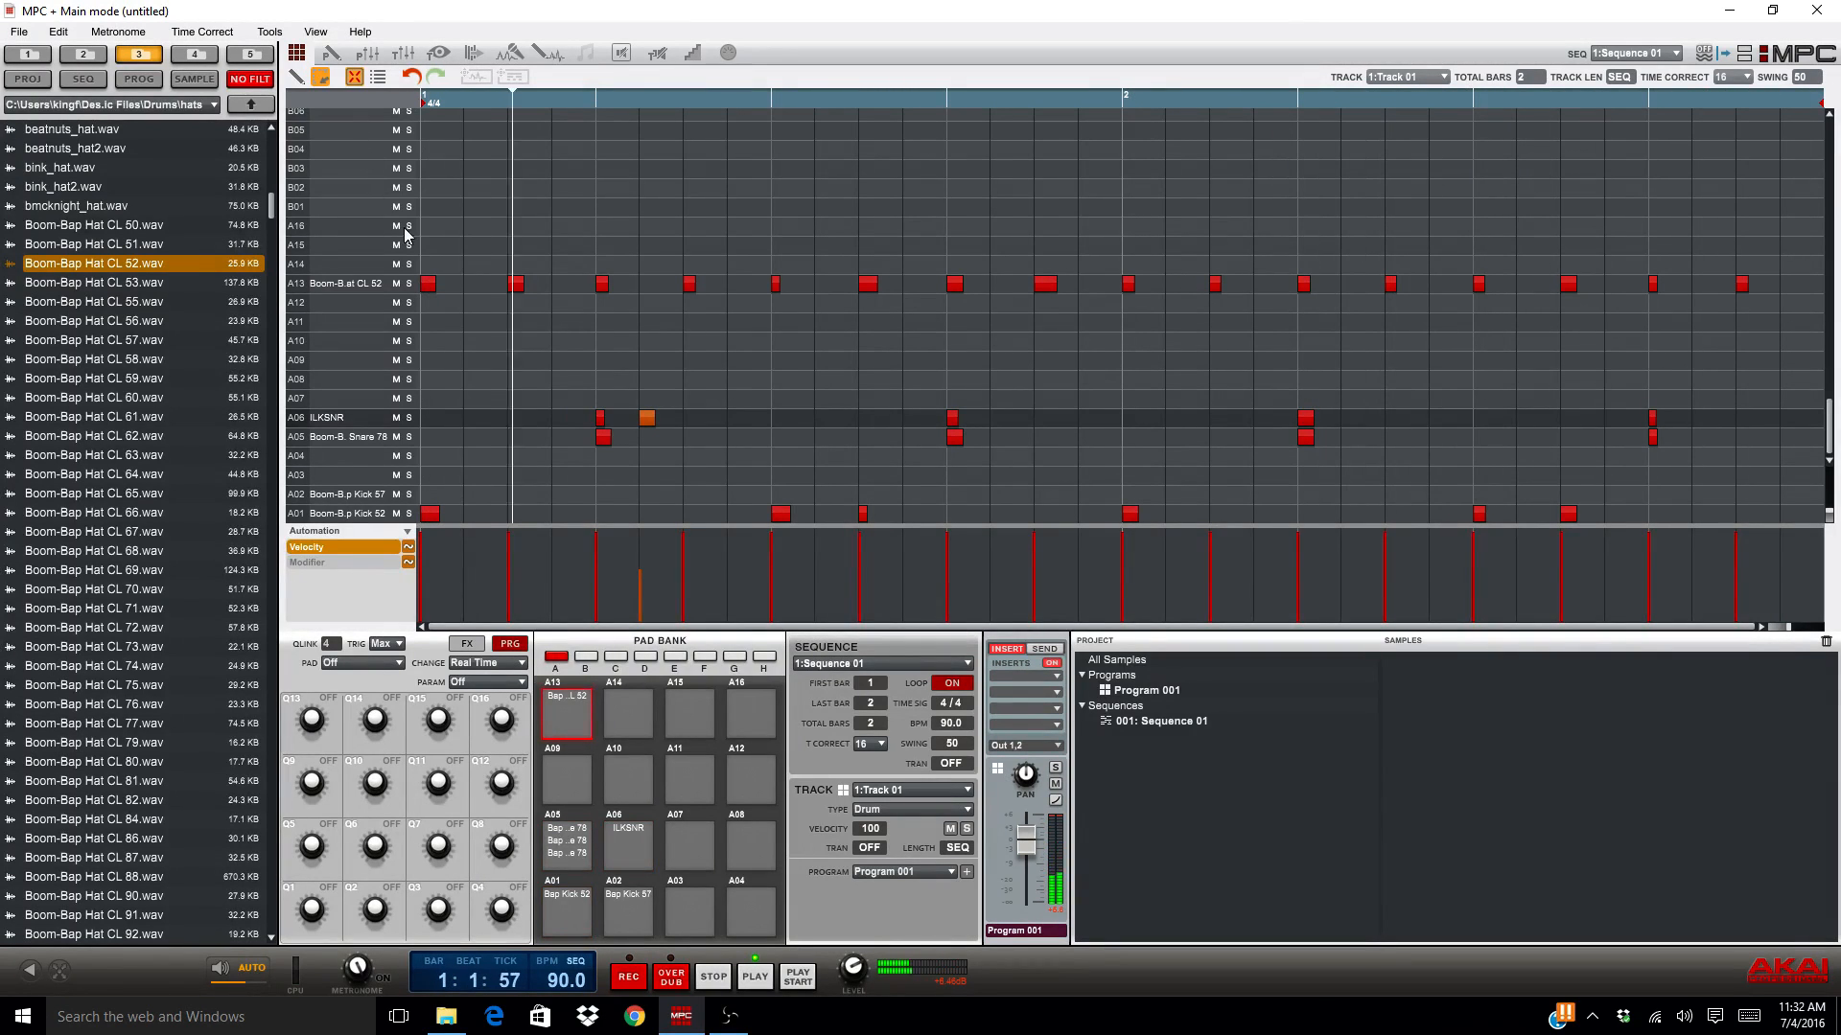
pyautogui.click(715, 978)
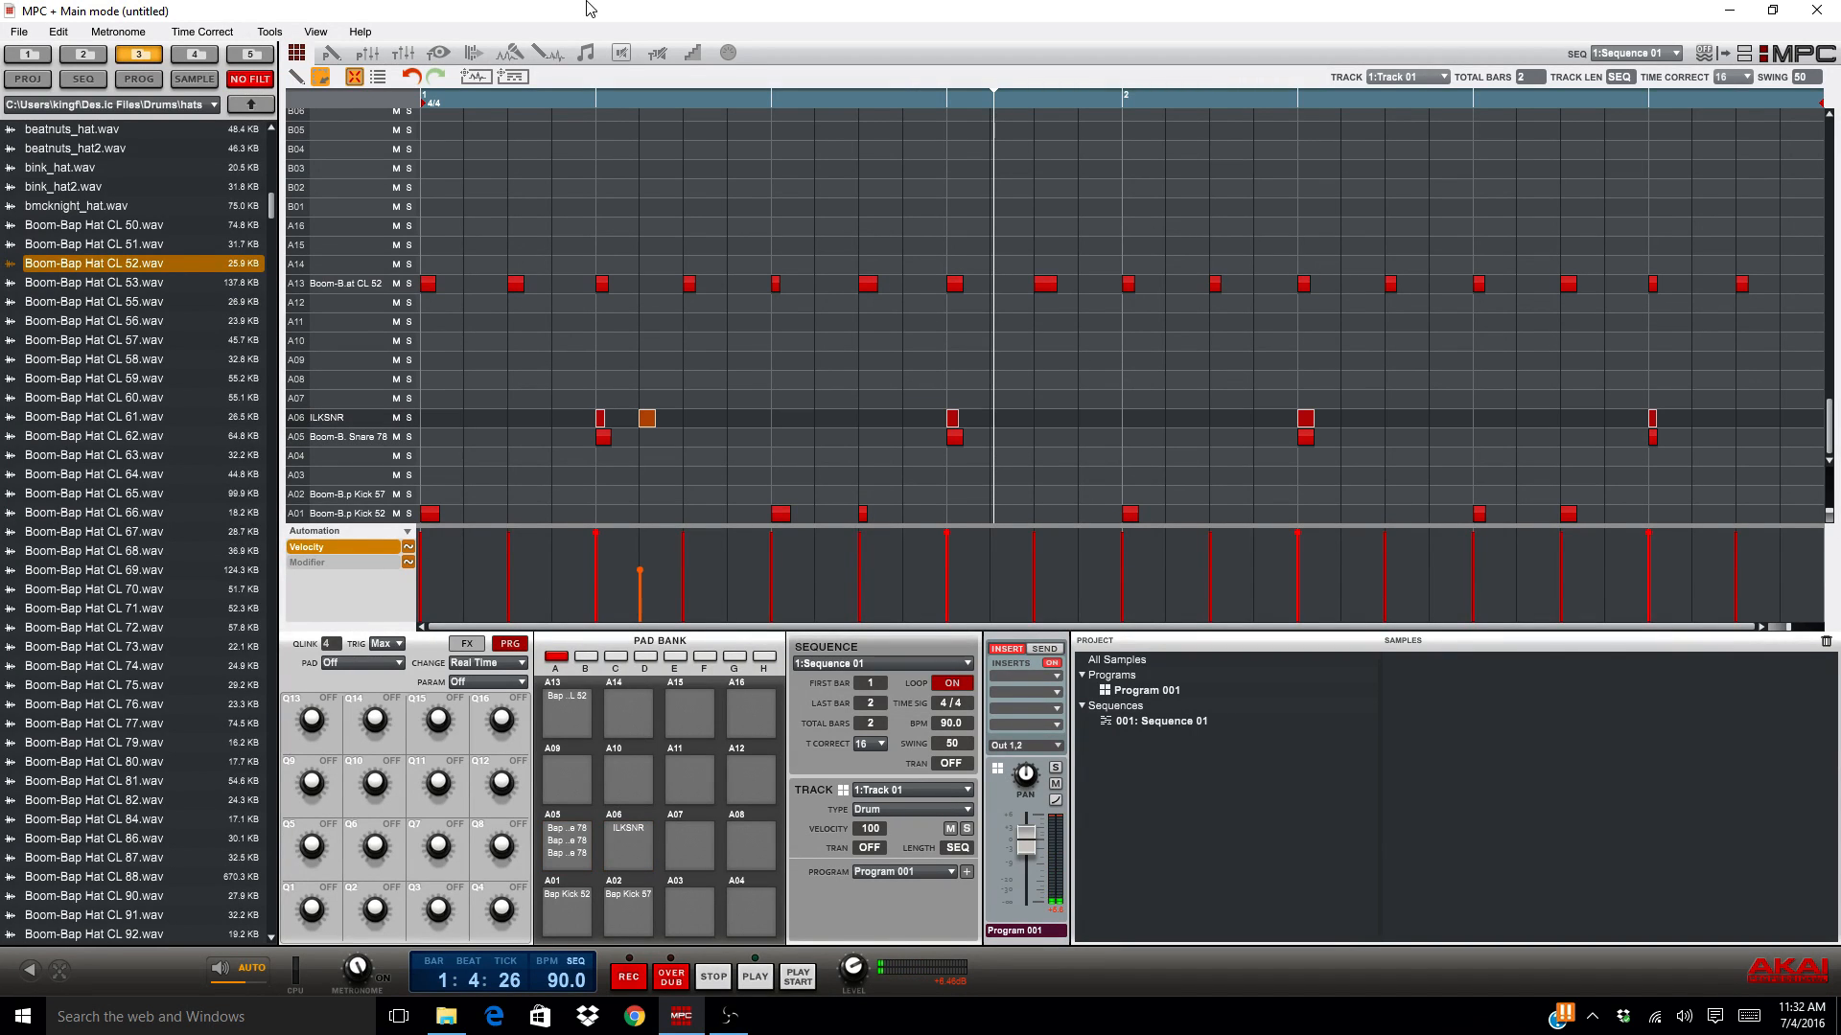
# Step: Switch to the Pad Mixer and load the Reverb Small effect into the first insert slot of the ILKSNR pad channel
pyautogui.press('F2')
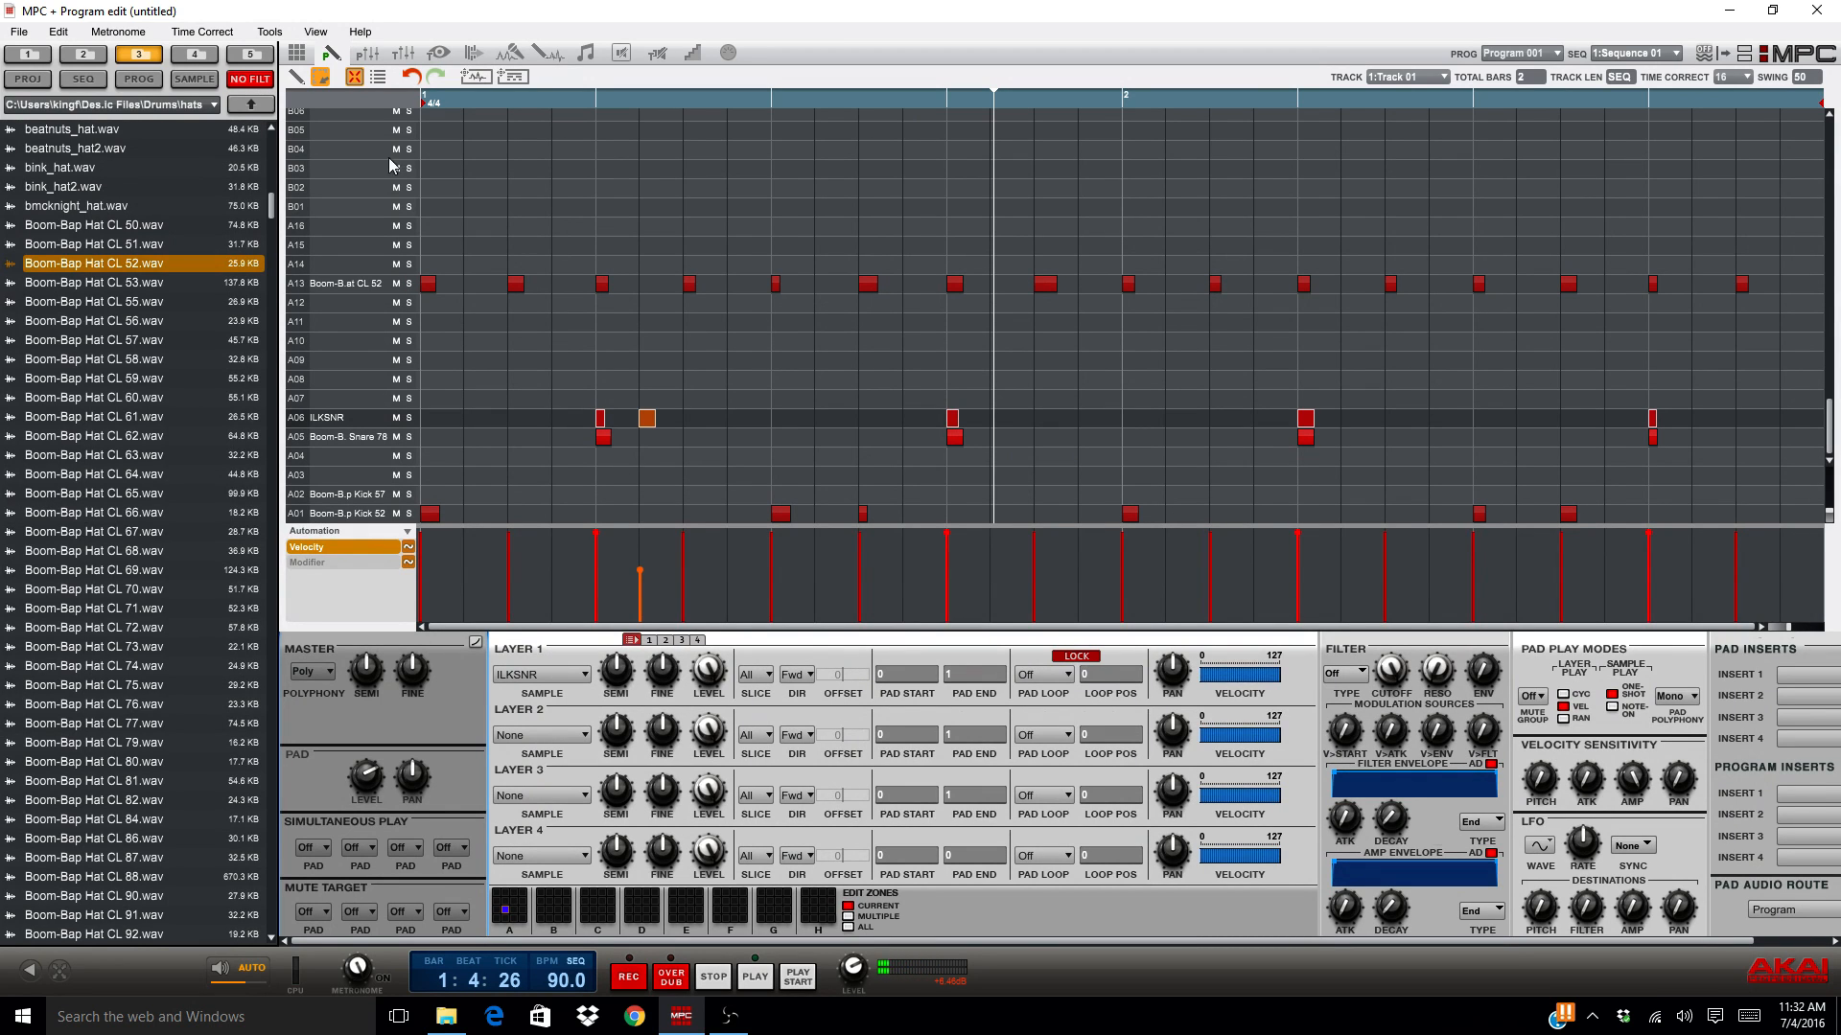
pyautogui.click(315, 32)
pyautogui.moveTo(384, 51)
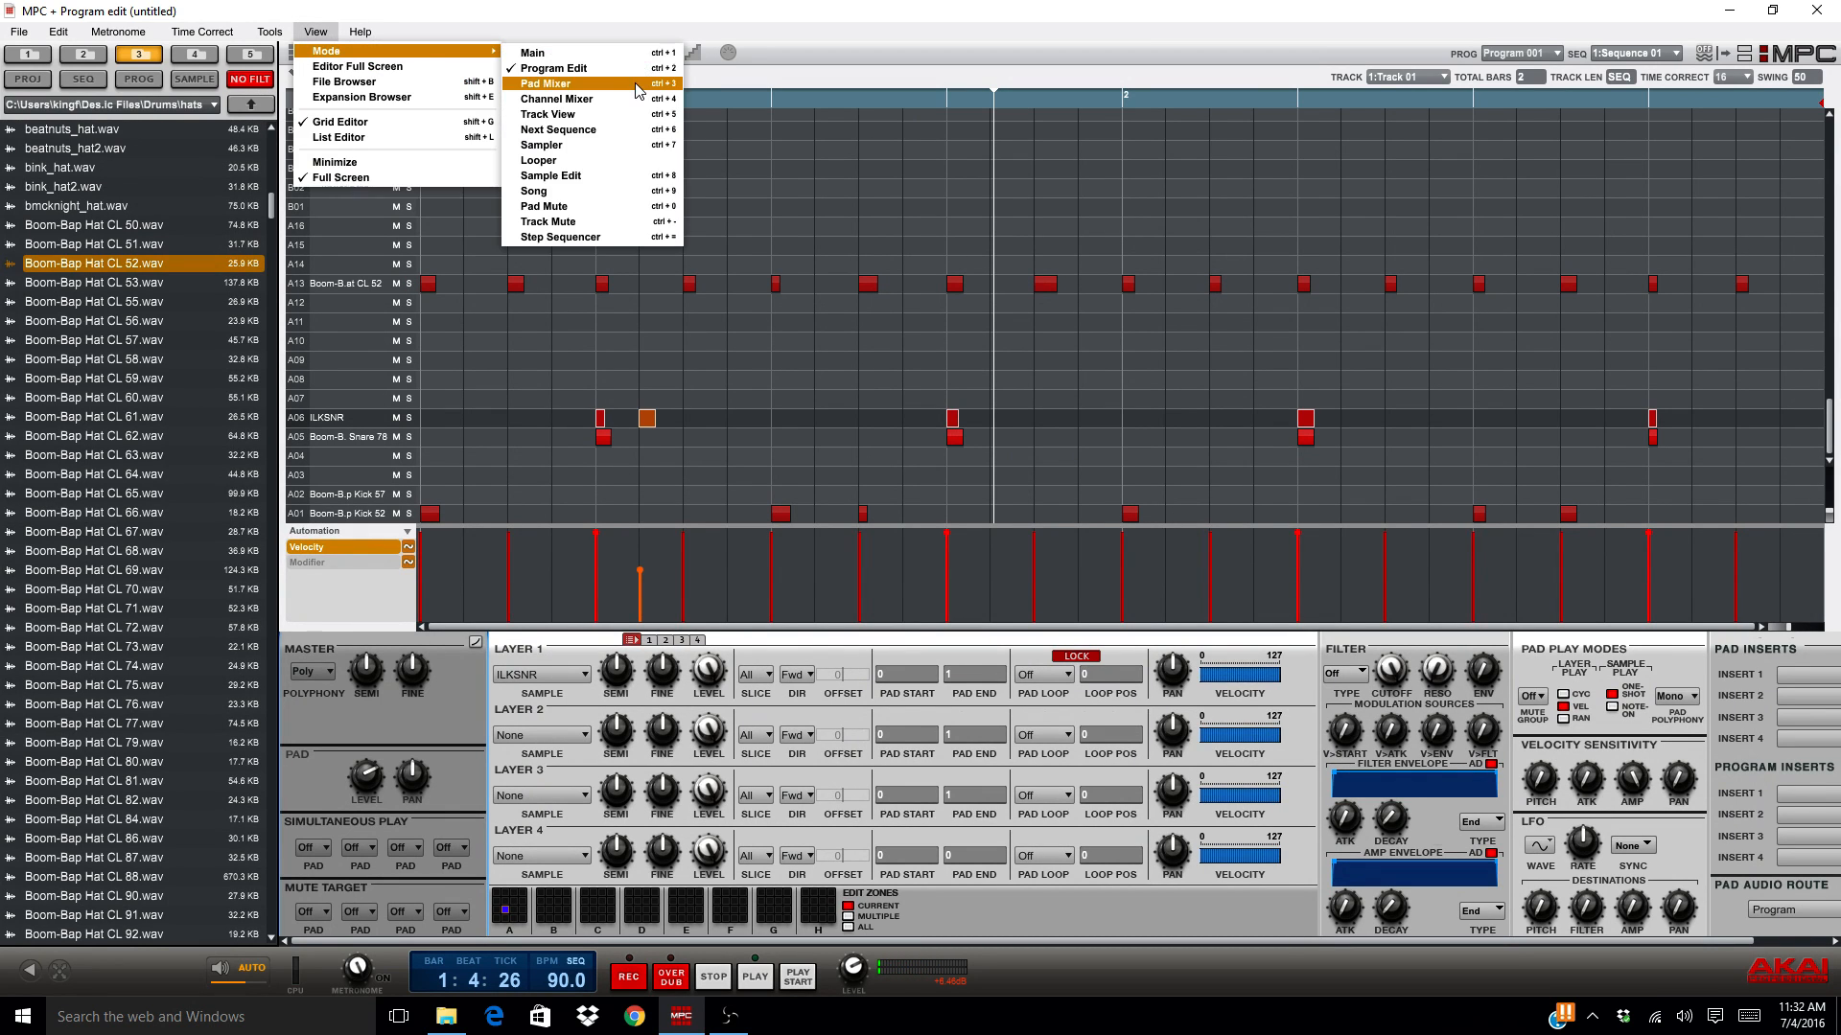
pyautogui.click(644, 84)
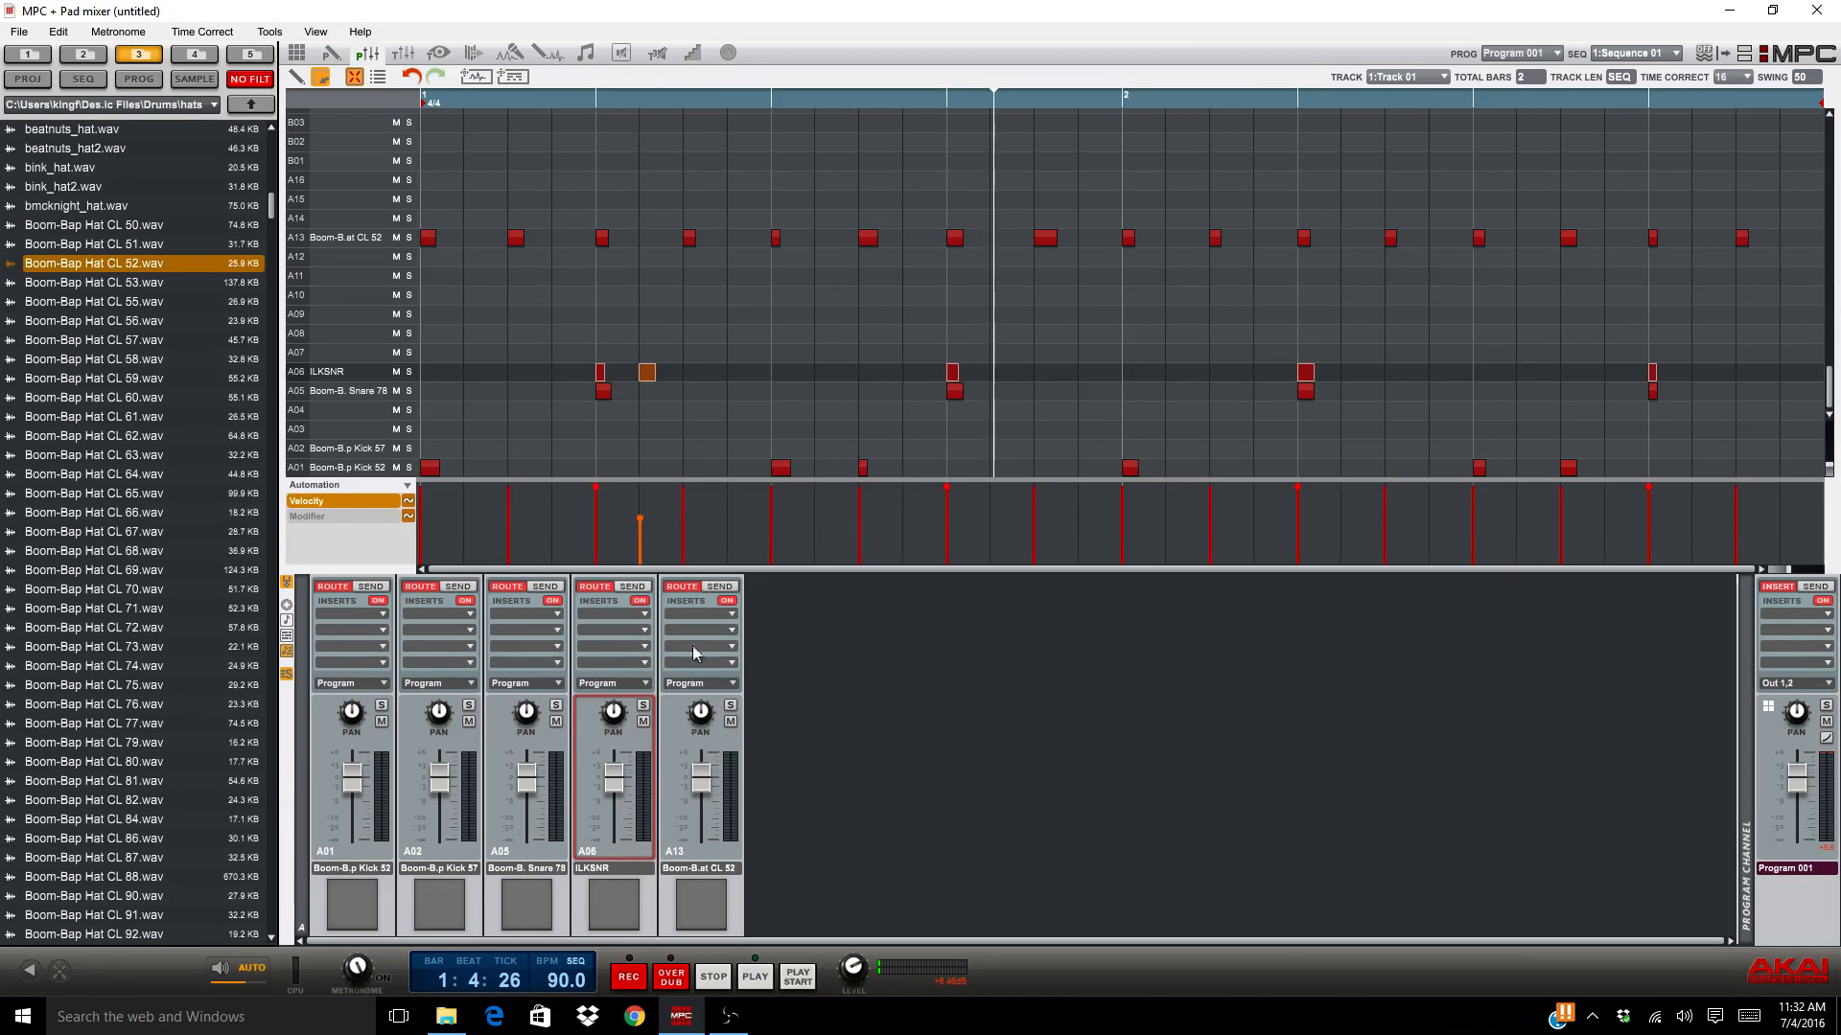
pyautogui.click(646, 615)
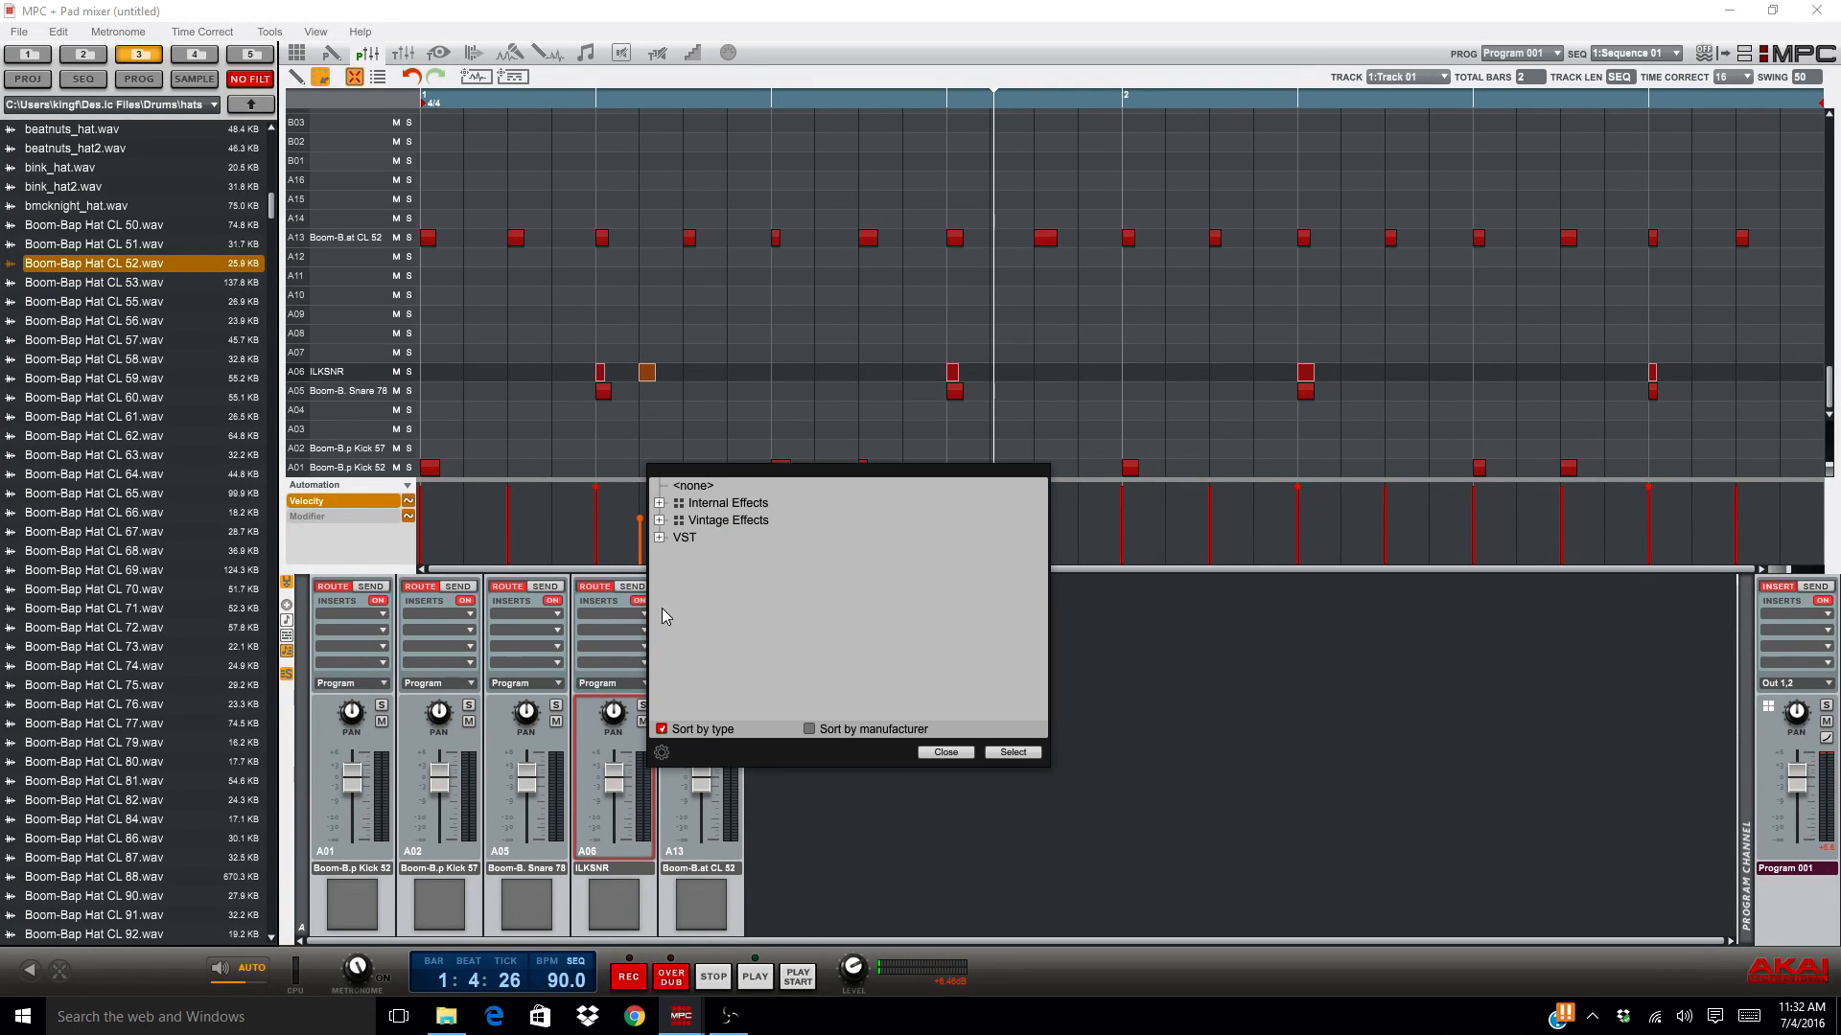
pyautogui.scroll(-10, 703, 648)
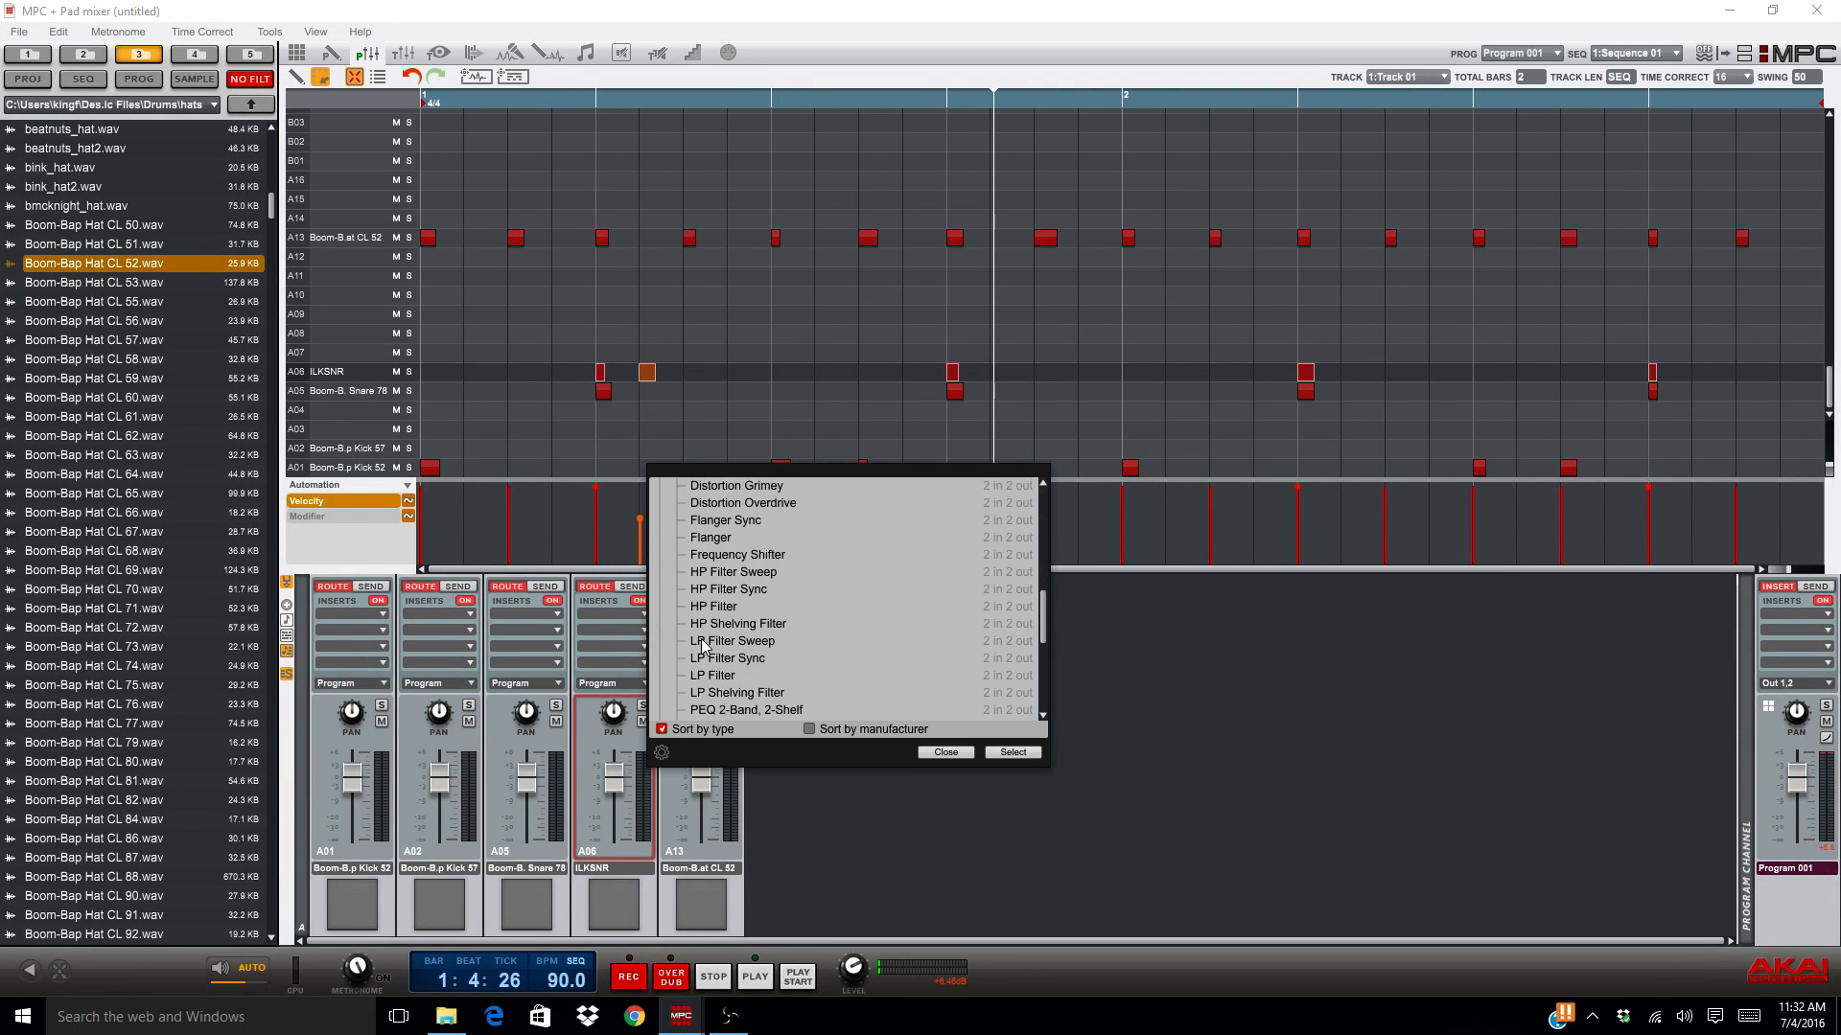
pyautogui.scroll(-3, 714, 642)
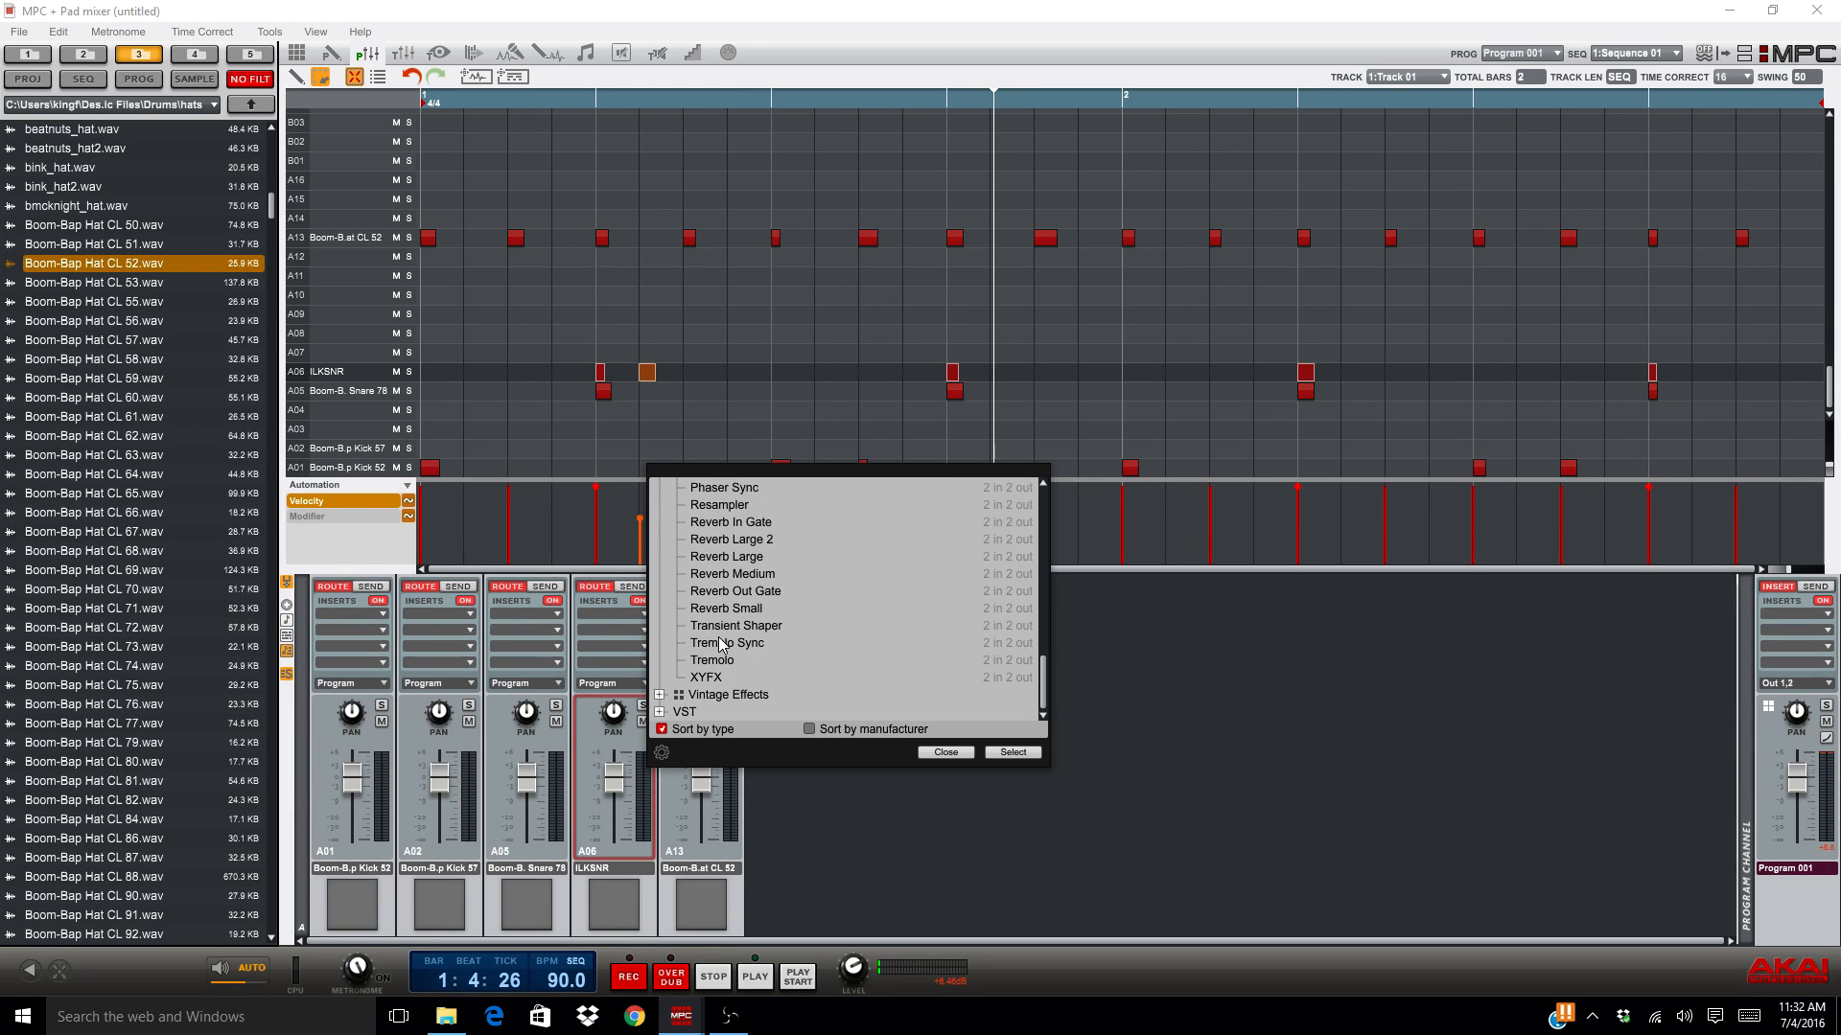
pyautogui.doubleClick(734, 610)
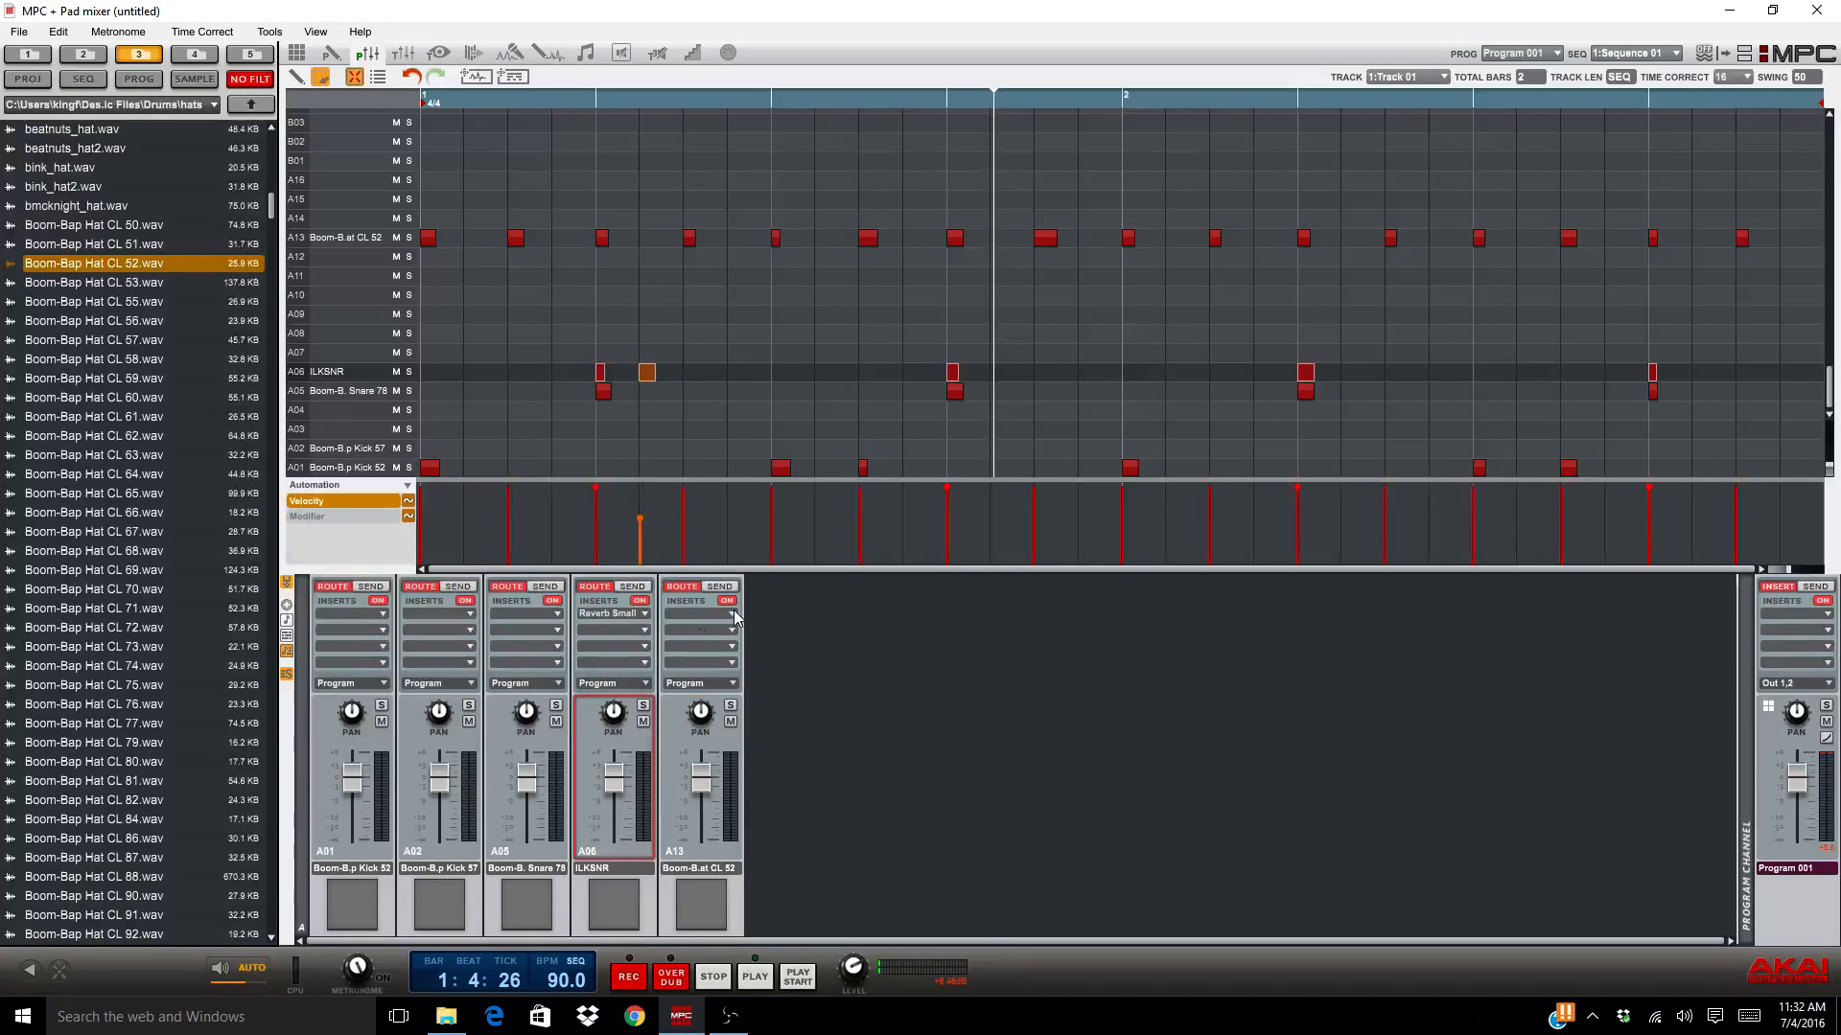
# Step: Set the dry/wet of the ILKSNR channel's Reverb Small to 17, play the sequence from the start, and close the effect window
pyautogui.click(614, 612)
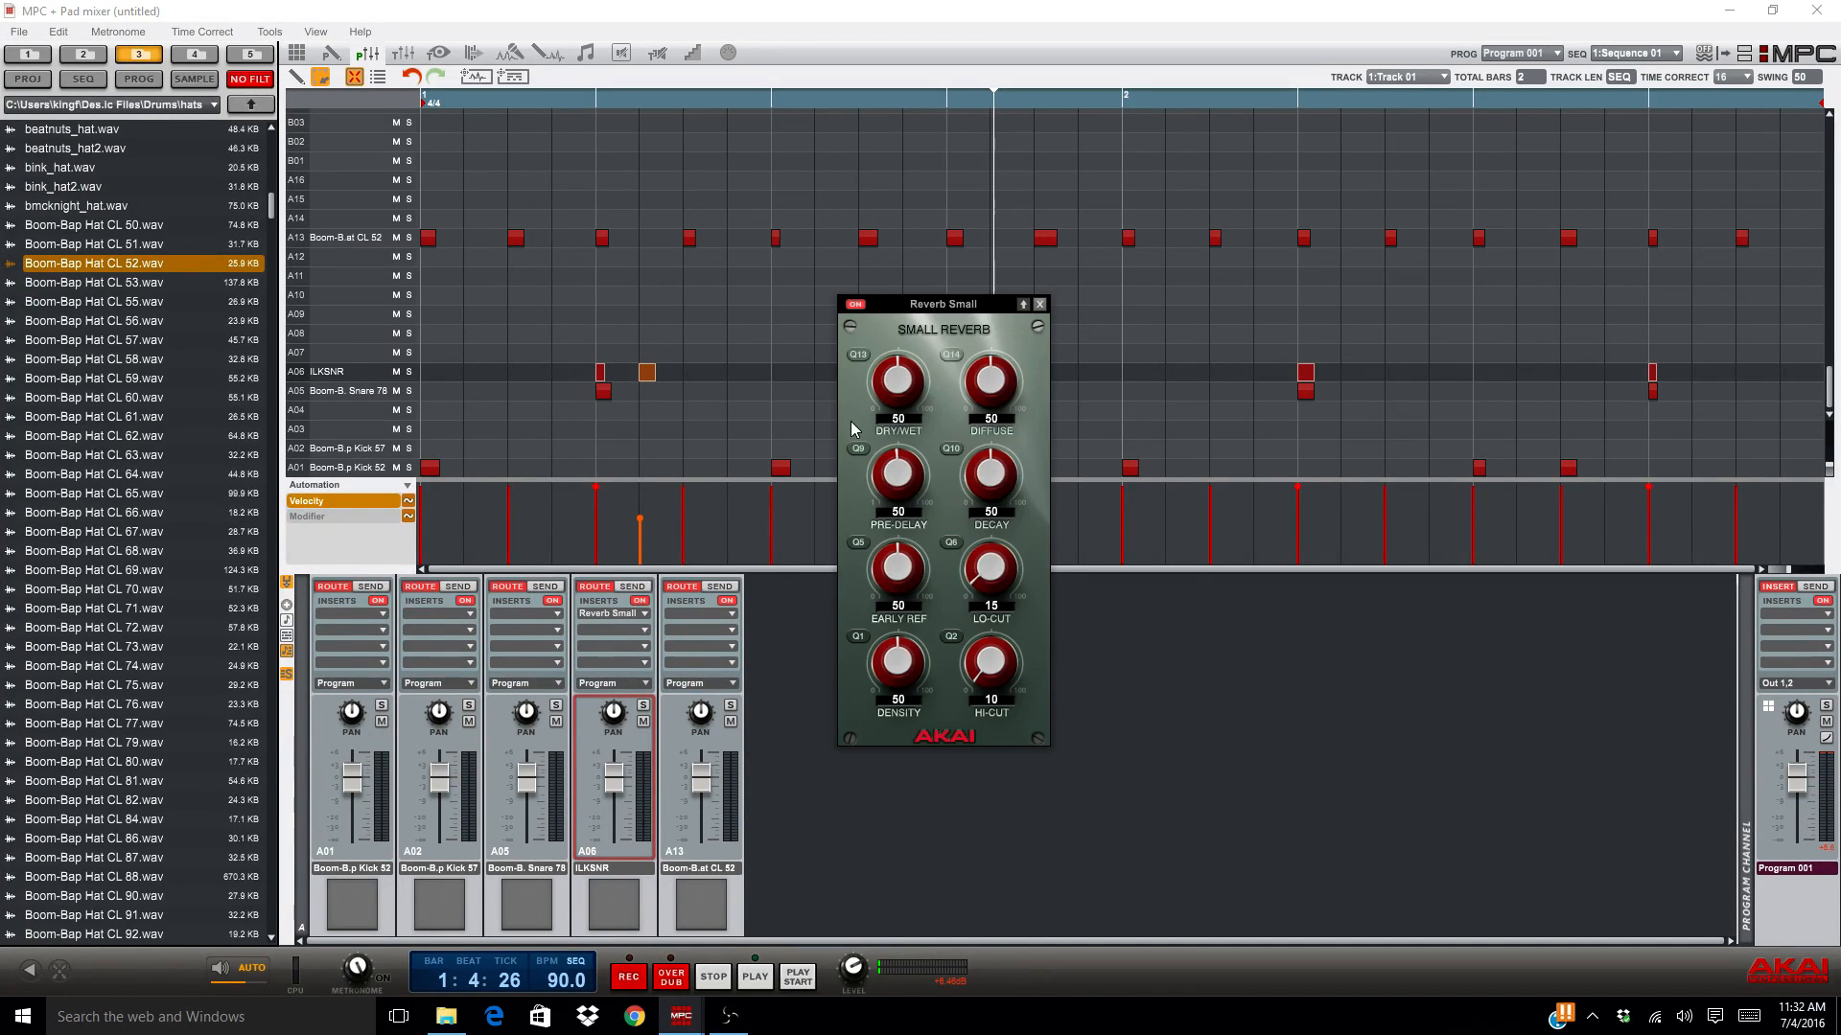
pyautogui.moveTo(908, 388)
pyautogui.mouseDown()
pyautogui.moveTo(908, 412)
pyautogui.moveTo(882, 411)
pyautogui.mouseUp()
pyautogui.moveTo(876, 393); pyautogui.dragTo(874, 408)
pyautogui.click(797, 974)
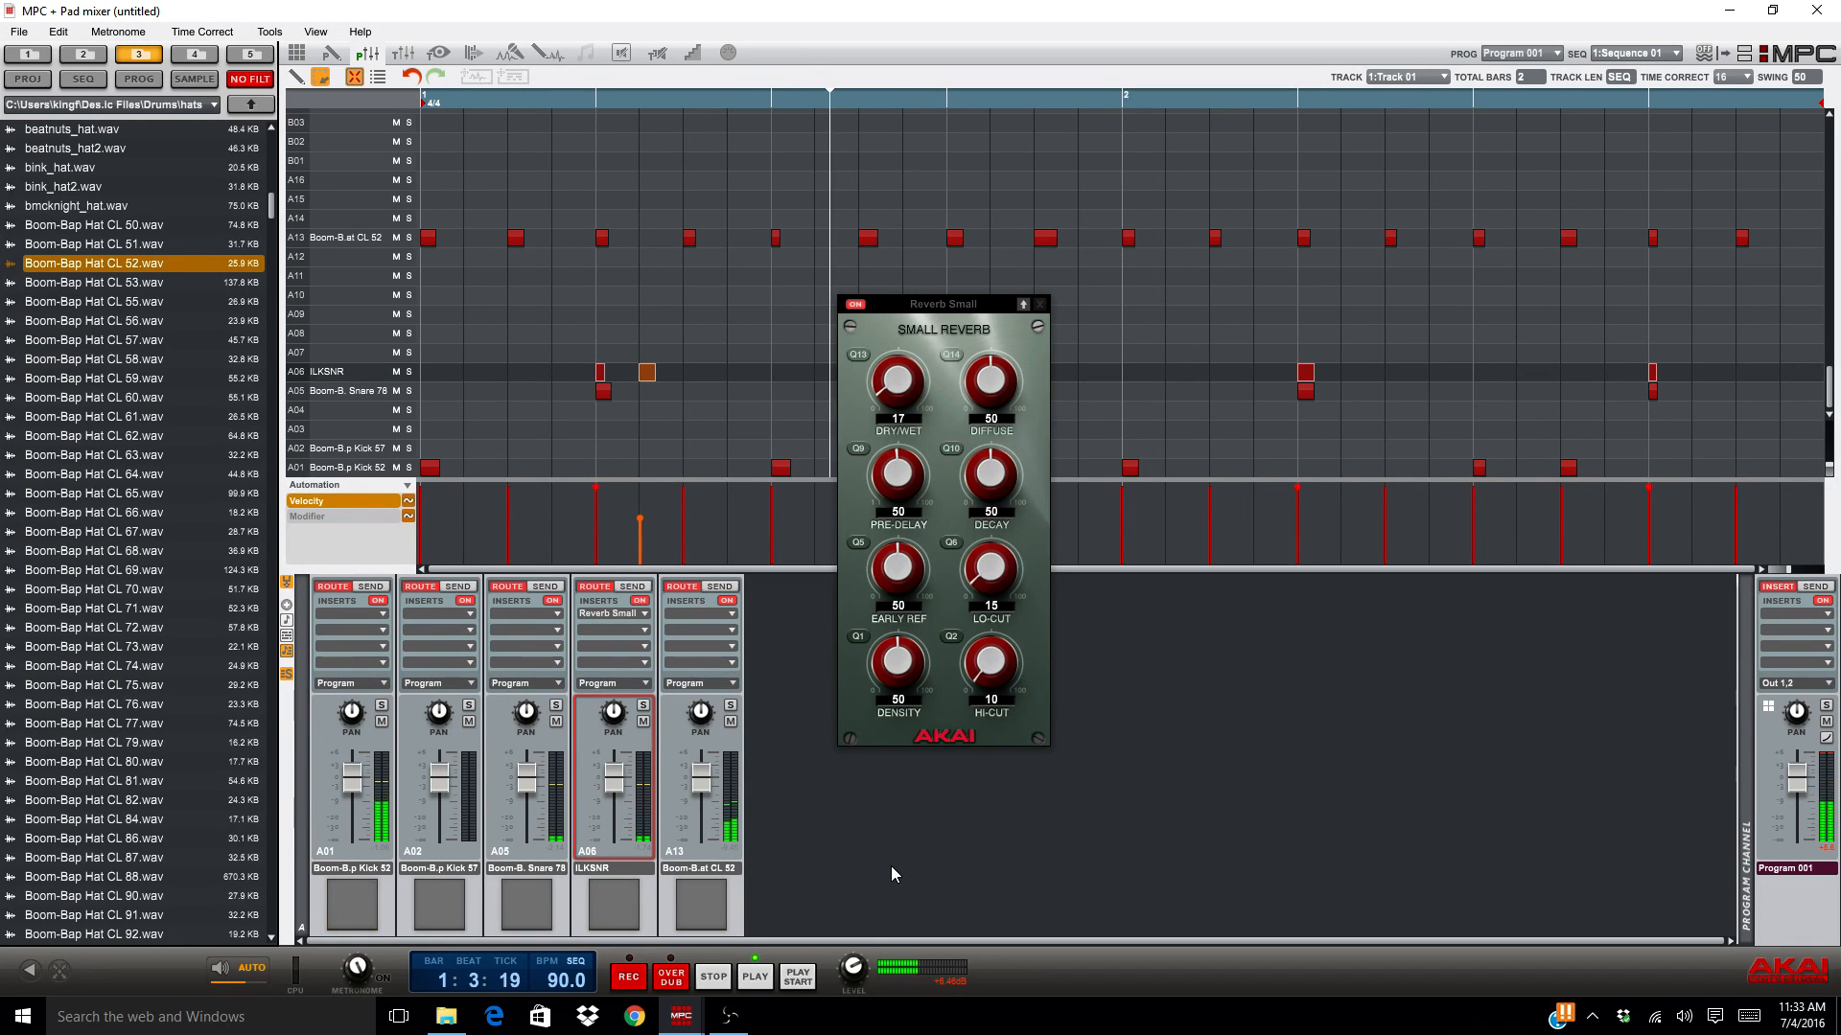
pyautogui.click(1039, 303)
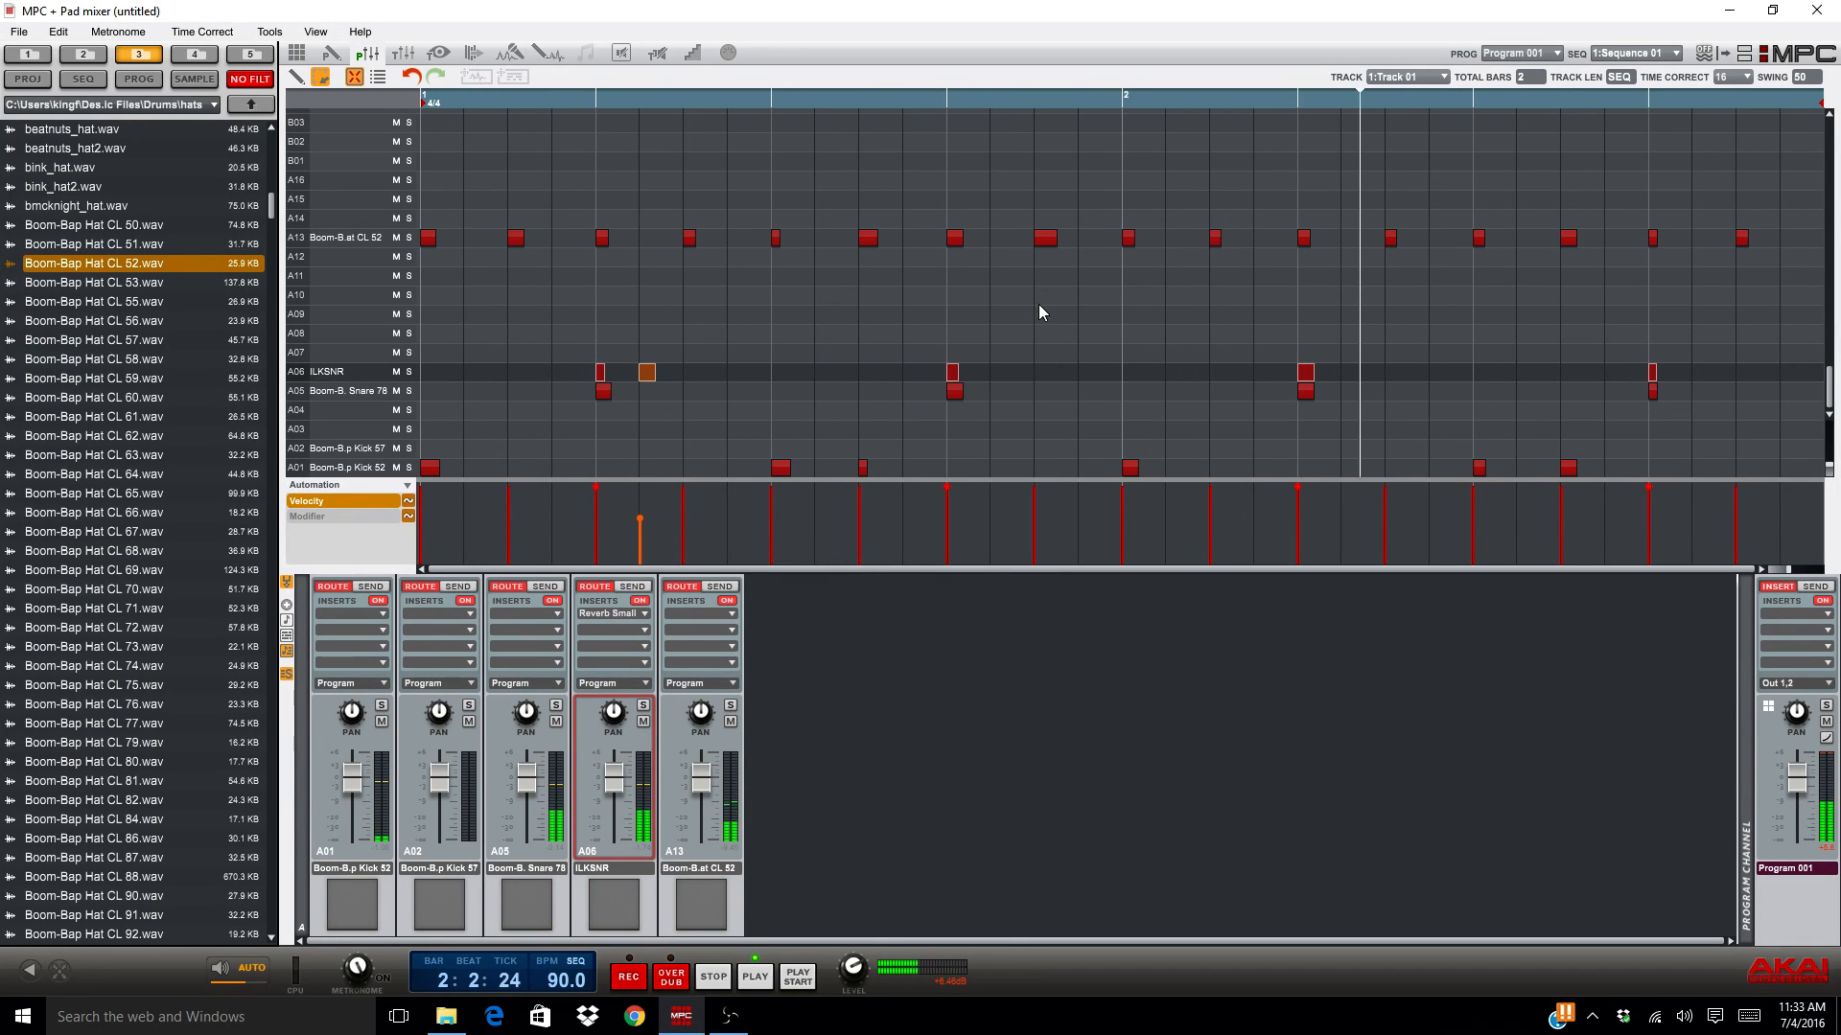
# Step: Return to the Main mode and set the sequence's swing to 60 during playback
pyautogui.click(297, 52)
pyautogui.moveTo(961, 743); pyautogui.dragTo(968, 701)
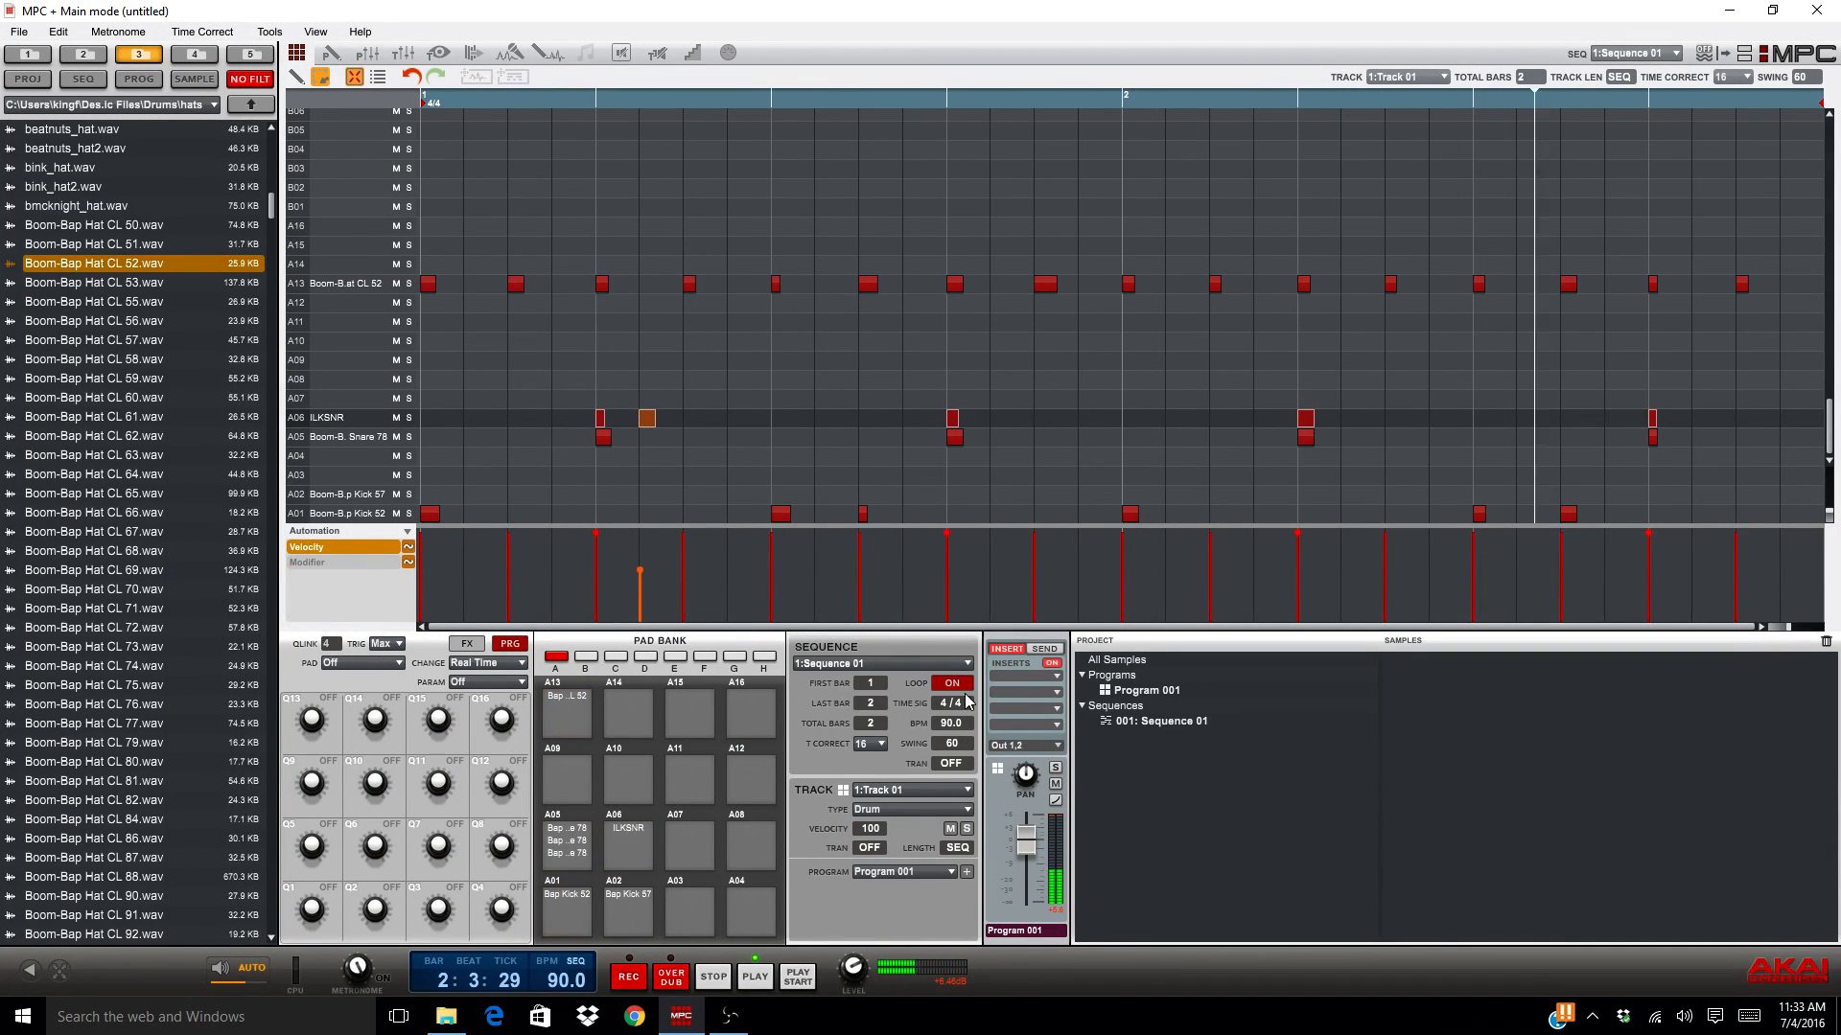